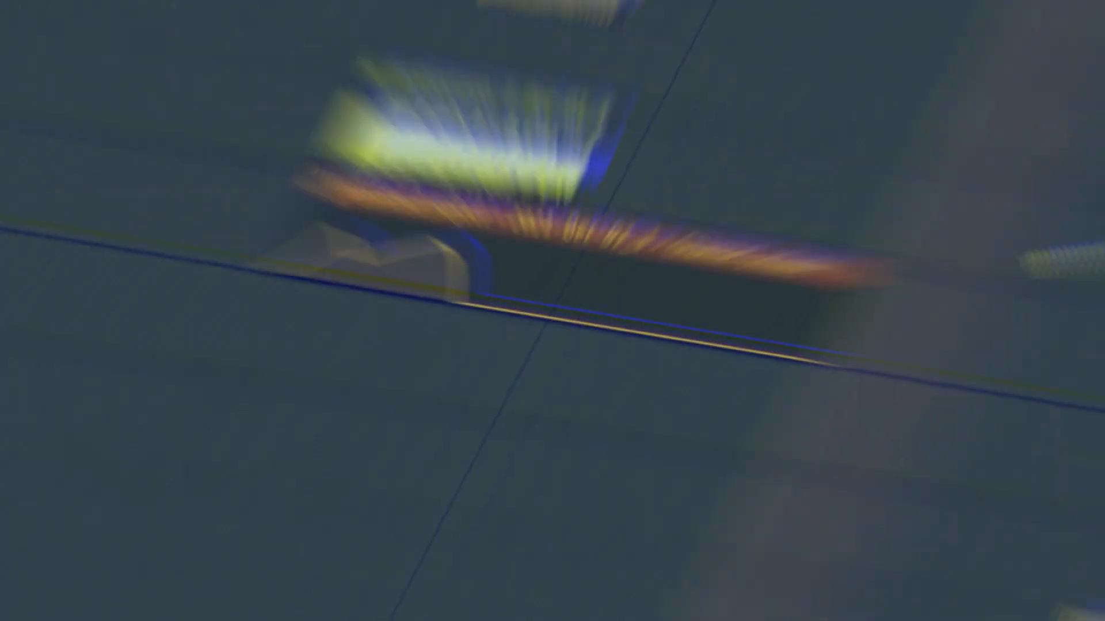
Play the kick layers in the arrangement and stop the playback.
{"action": "key", "text": "space"}
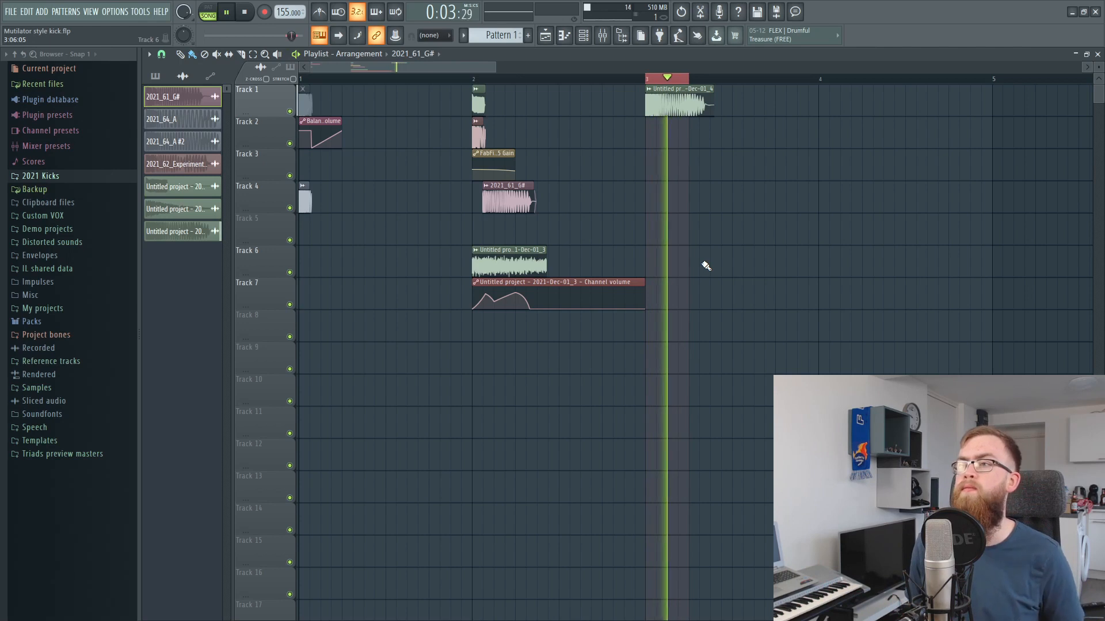
{"action": "key", "text": "space"}
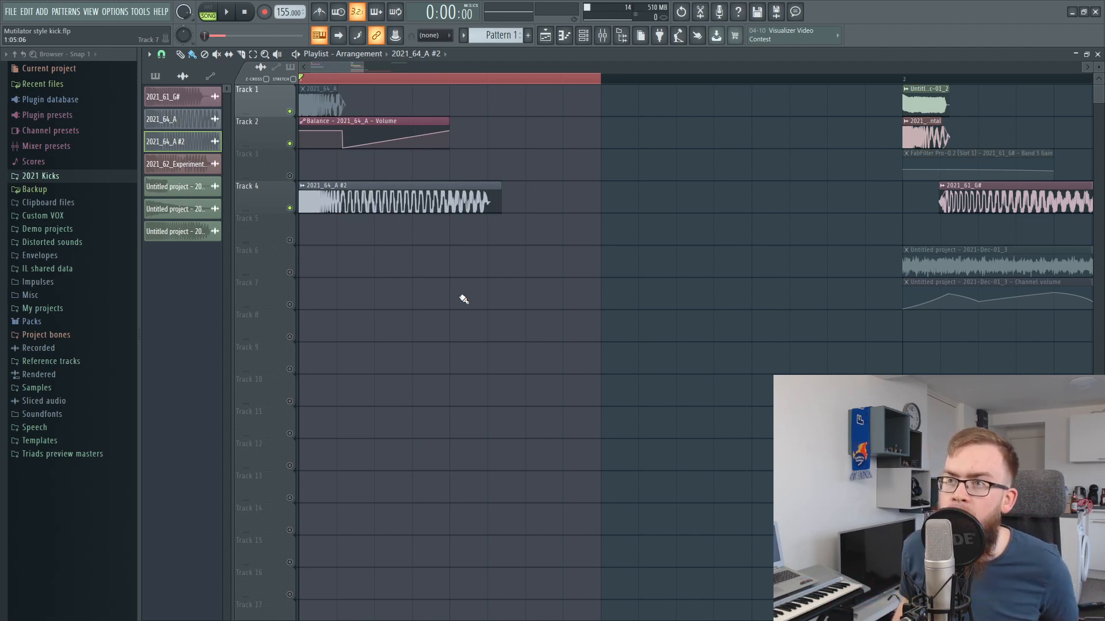
Inspect the precomputed effects of the 2021_64_A #2 sample, close its settings and delete its clip from Track 4.
{"action": "double_click", "coordinate": [407, 204]}
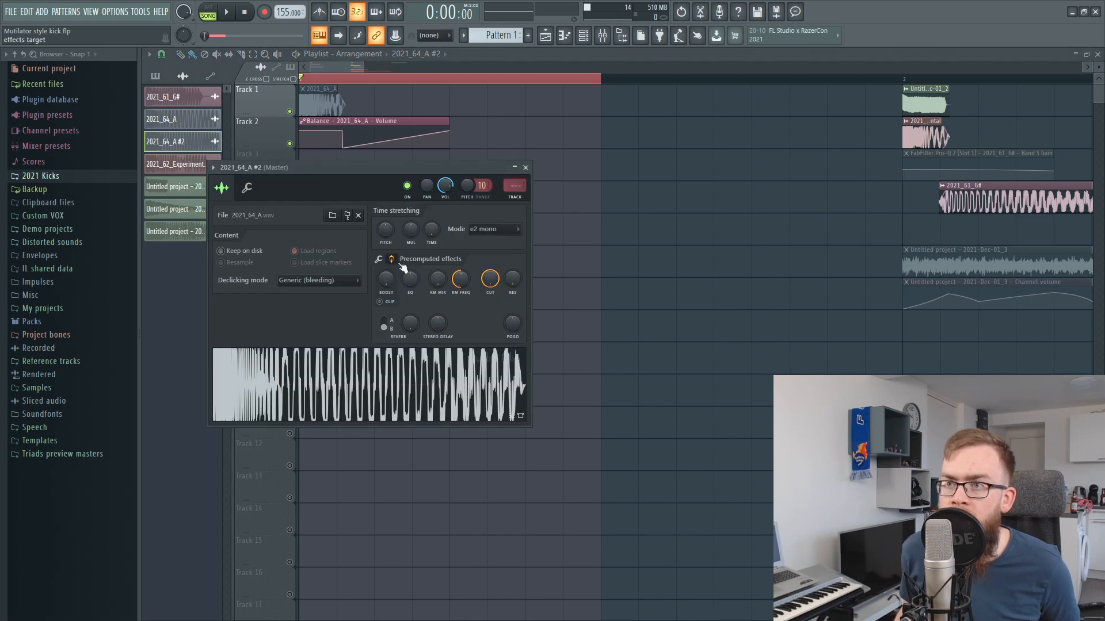
{"action": "left_click", "coordinate": [378, 259]}
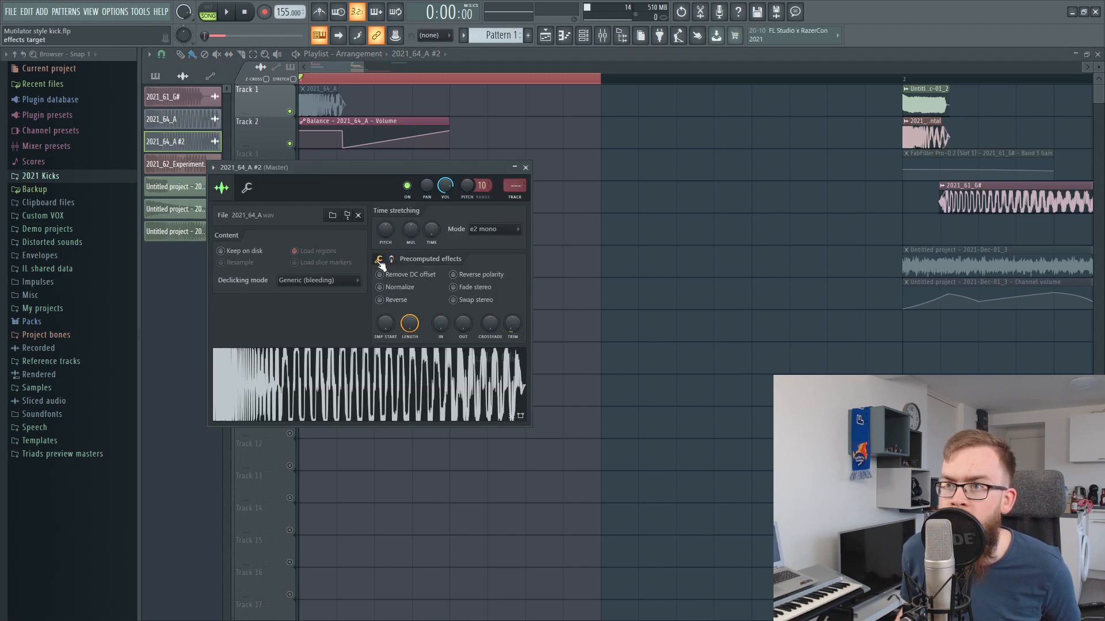
{"action": "left_click", "coordinate": [524, 169]}
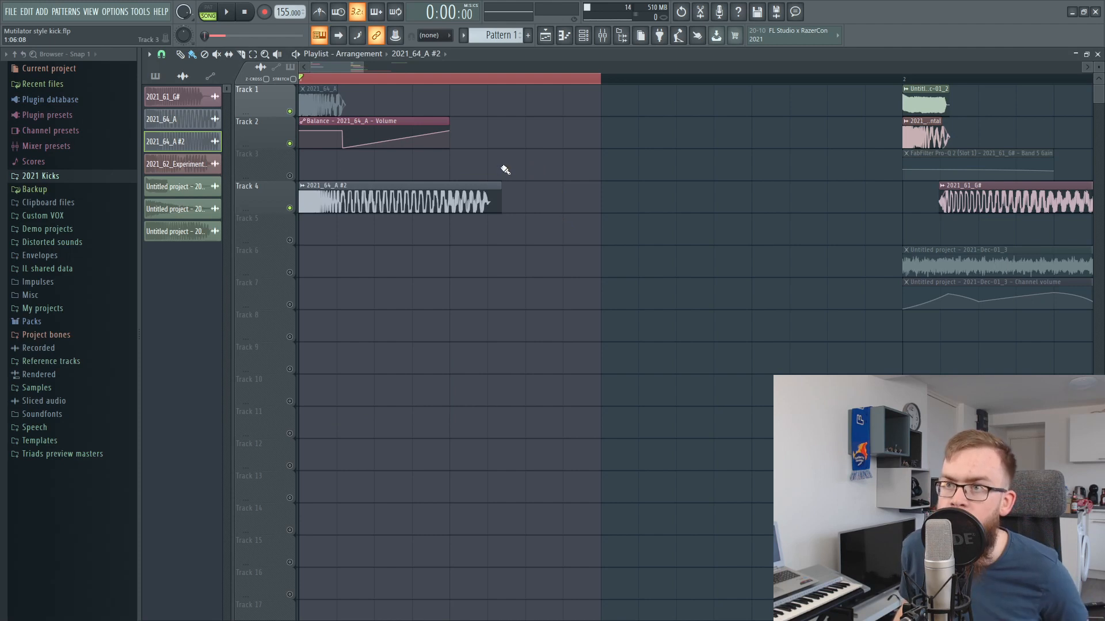
{"action": "right_click", "coordinate": [497, 186]}
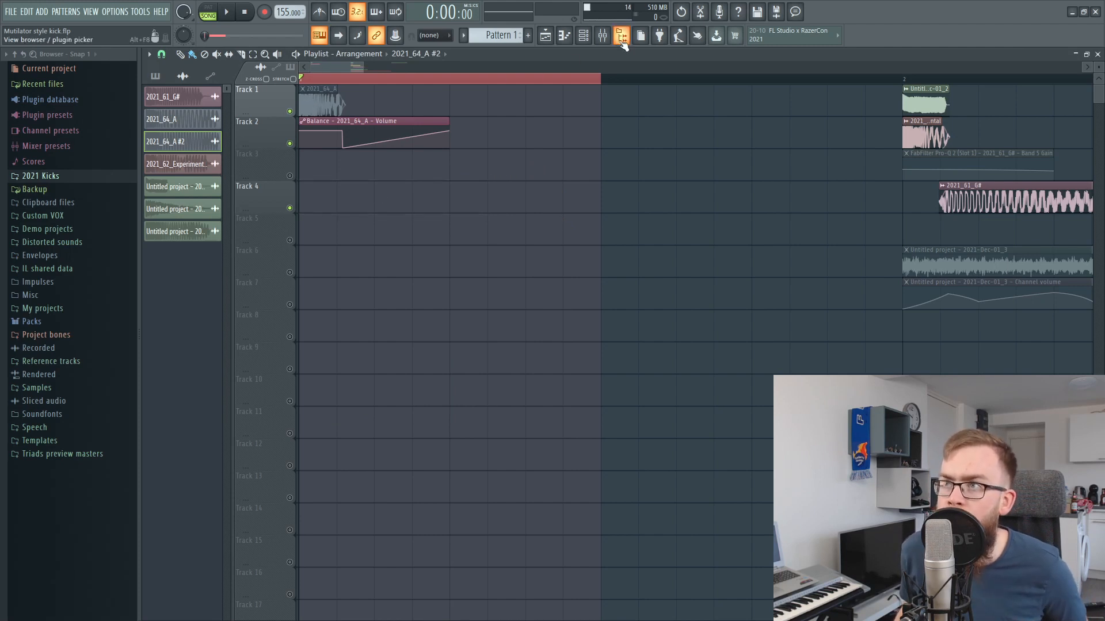
Disable FabFilter Pro-Q 2 and D-Stortion on the 2021_64_A mixer track.
{"action": "left_click", "coordinate": [602, 36]}
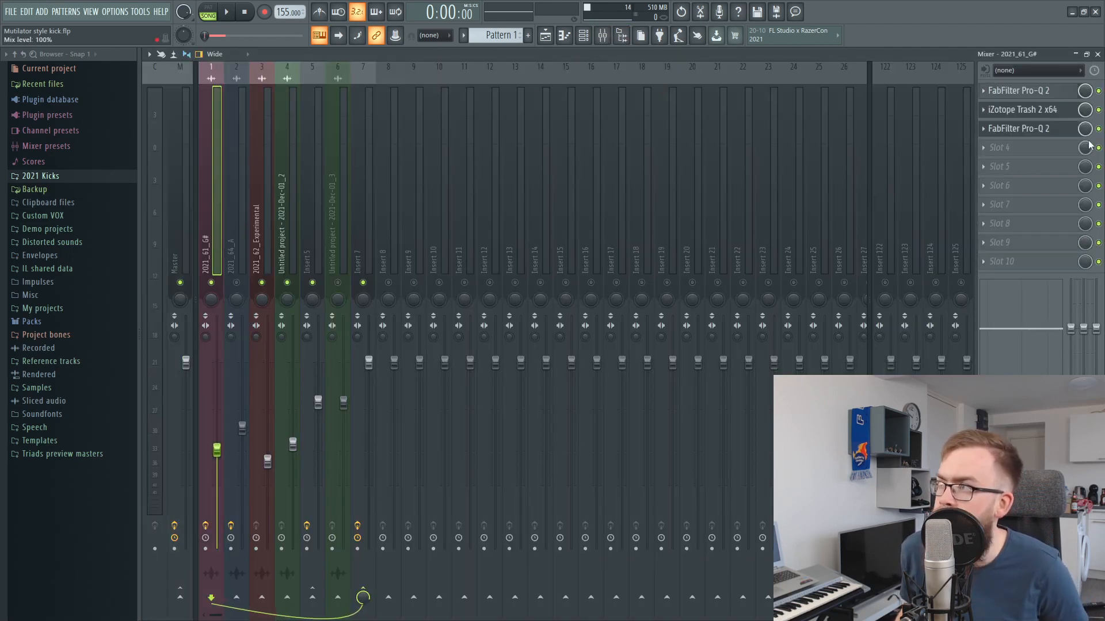
{"action": "left_click", "coordinate": [233, 228]}
{"action": "left_click", "coordinate": [1098, 109]}
{"action": "left_click", "coordinate": [1098, 90]}
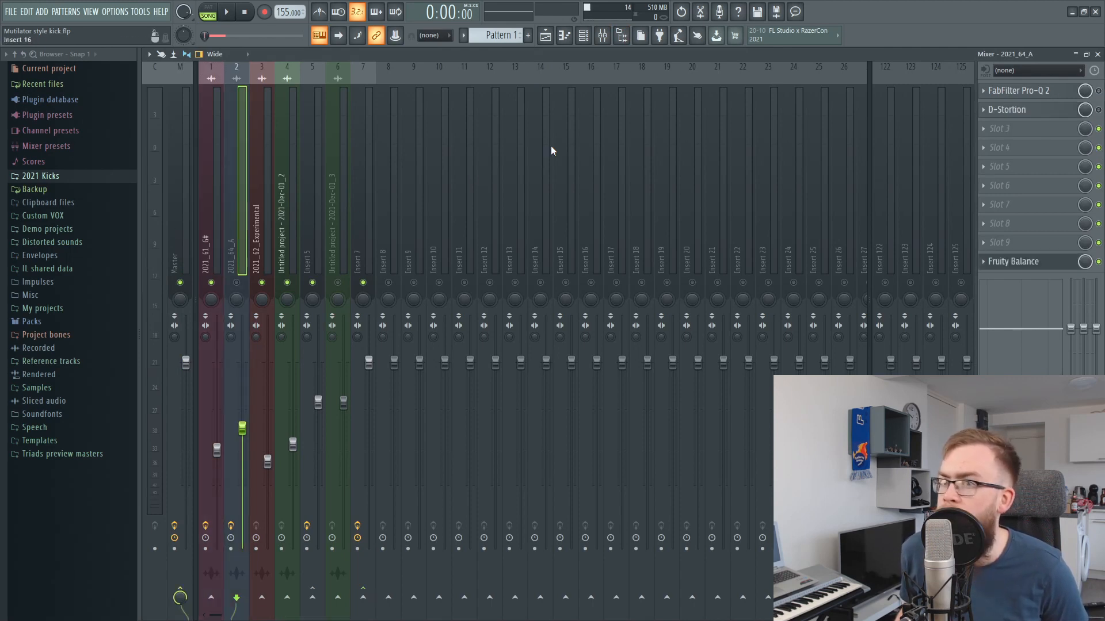
{"action": "left_click", "coordinate": [1098, 55]}
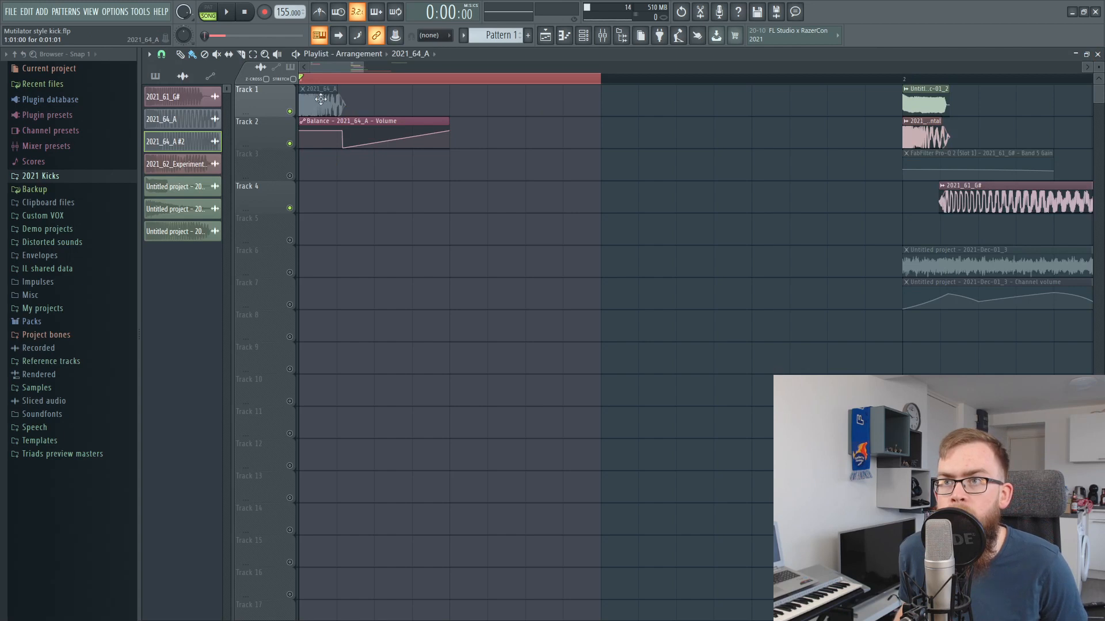
Unmute the 2021_64_A clip on Track 1 and show the precomputed effects knobs in its channel settings.
{"action": "double_click", "coordinate": [333, 98]}
{"action": "right_click", "coordinate": [369, 110]}
{"action": "right_click", "coordinate": [312, 100], "text": "alt"}
{"action": "double_click", "coordinate": [312, 100]}
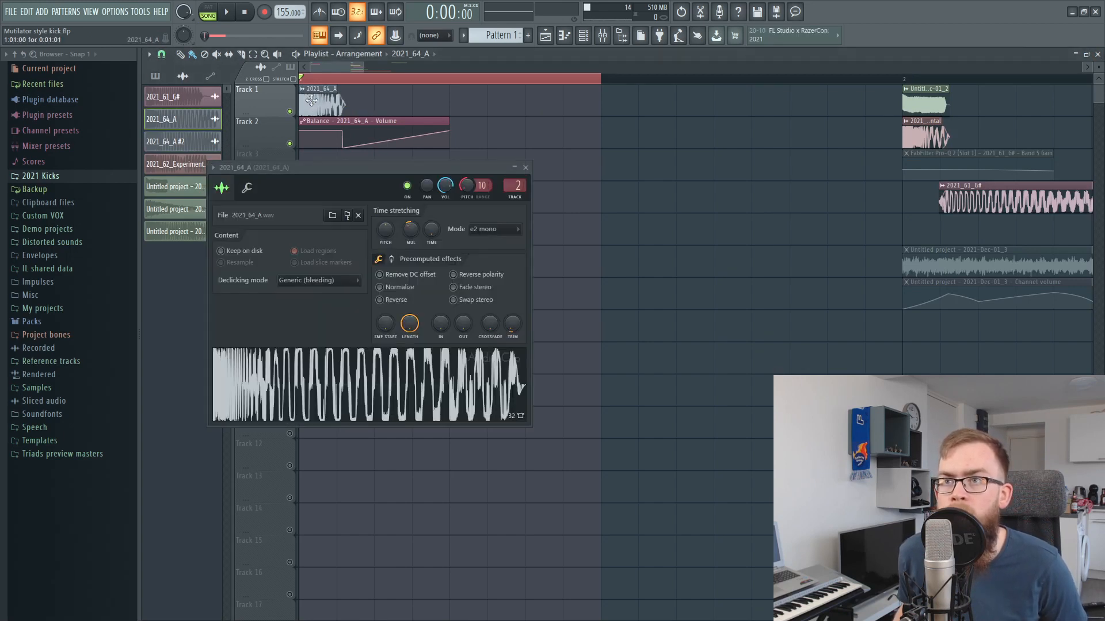
{"action": "left_click_drag", "start_coordinate": [395, 170], "coordinate": [452, 189]}
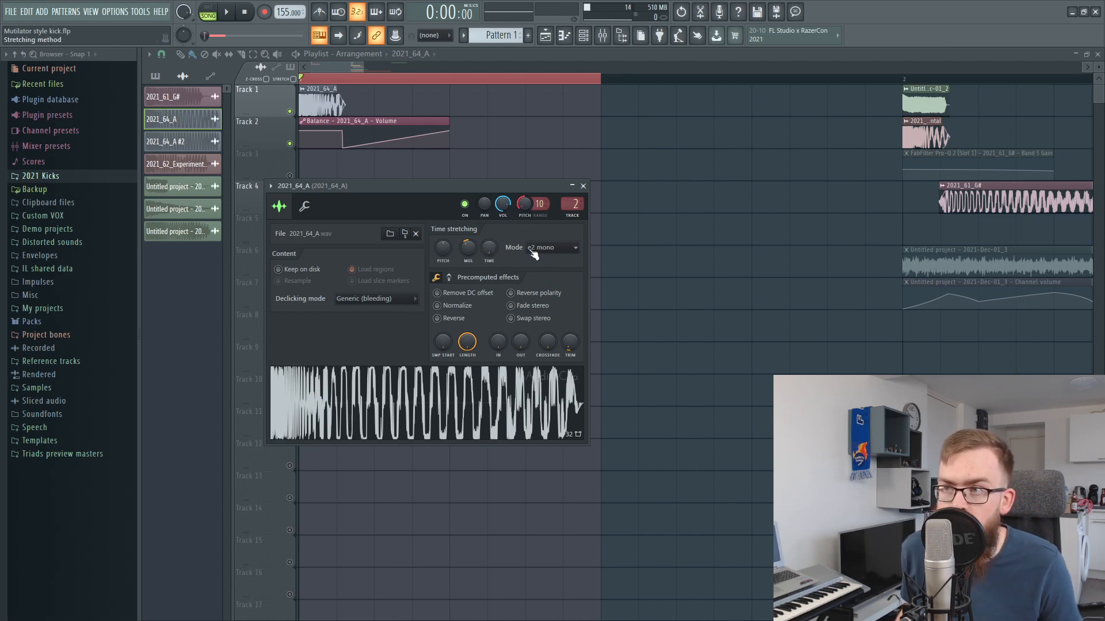
{"action": "left_click", "coordinate": [436, 277]}
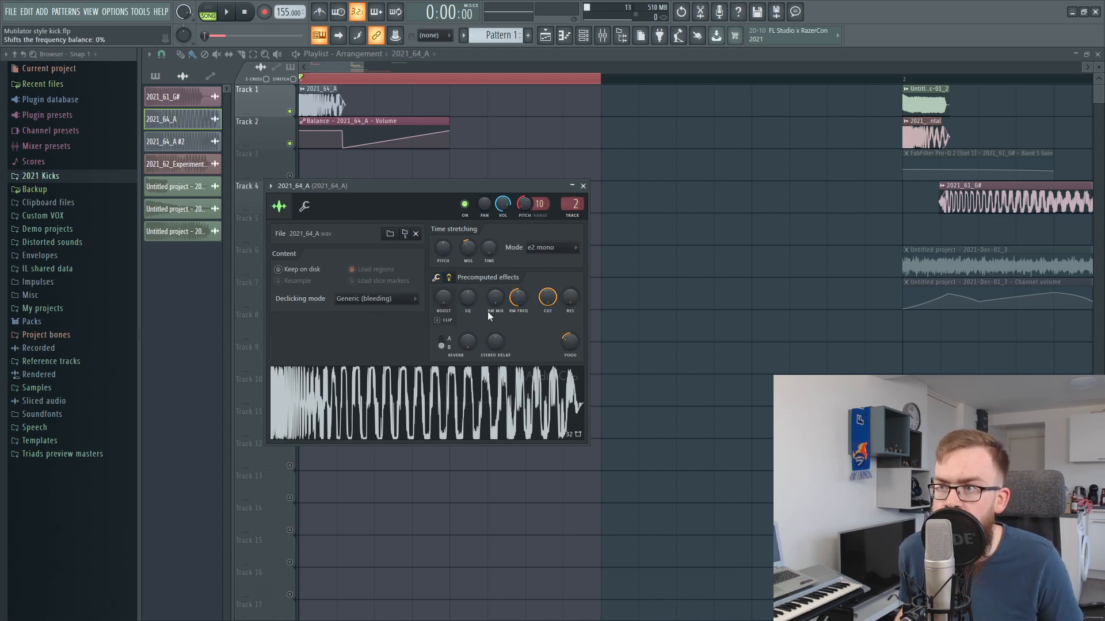
Copy the Pogo value of 2021_64_A, reset the Pogo effect and play the kick without it.
{"action": "right_click", "coordinate": [575, 343]}
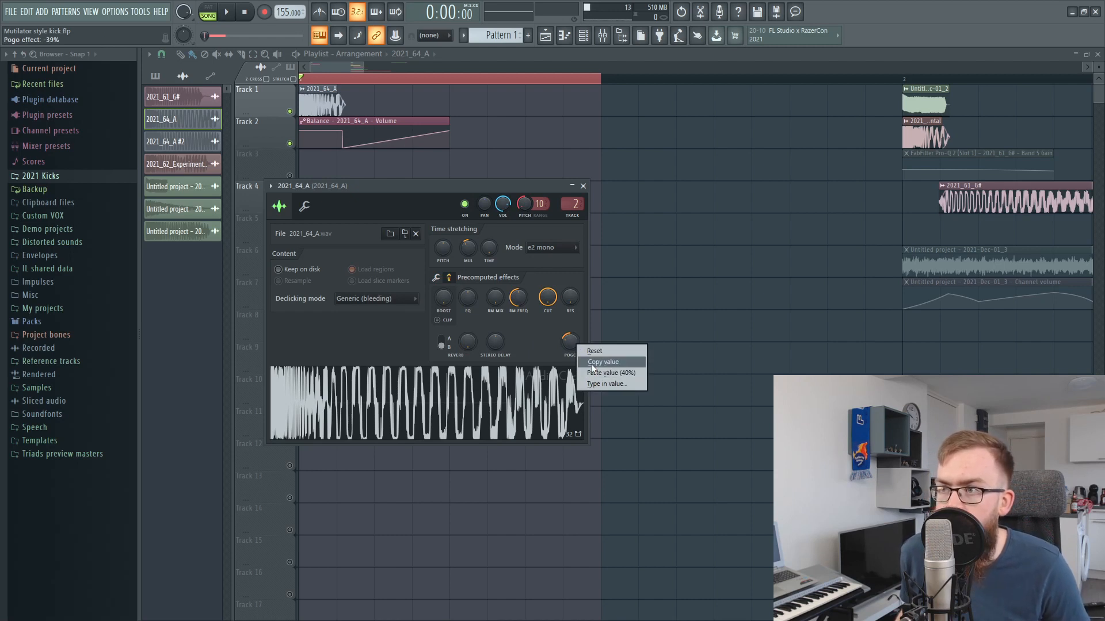
{"action": "left_click", "coordinate": [591, 363]}
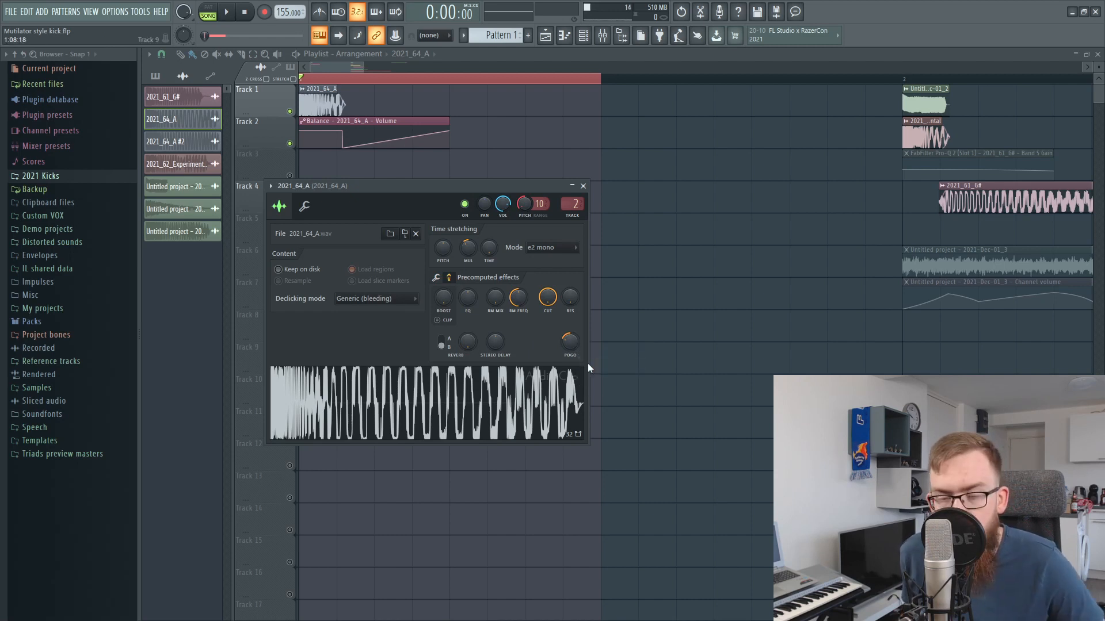
{"action": "right_click", "coordinate": [571, 343]}
{"action": "left_click", "coordinate": [584, 347]}
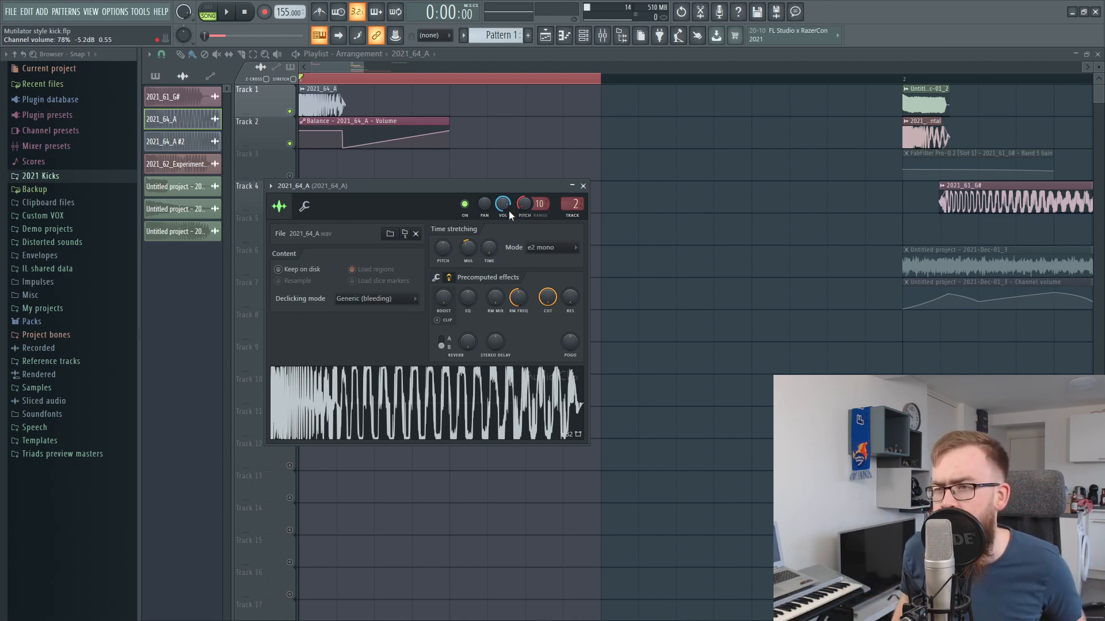
{"action": "key", "text": "space"}
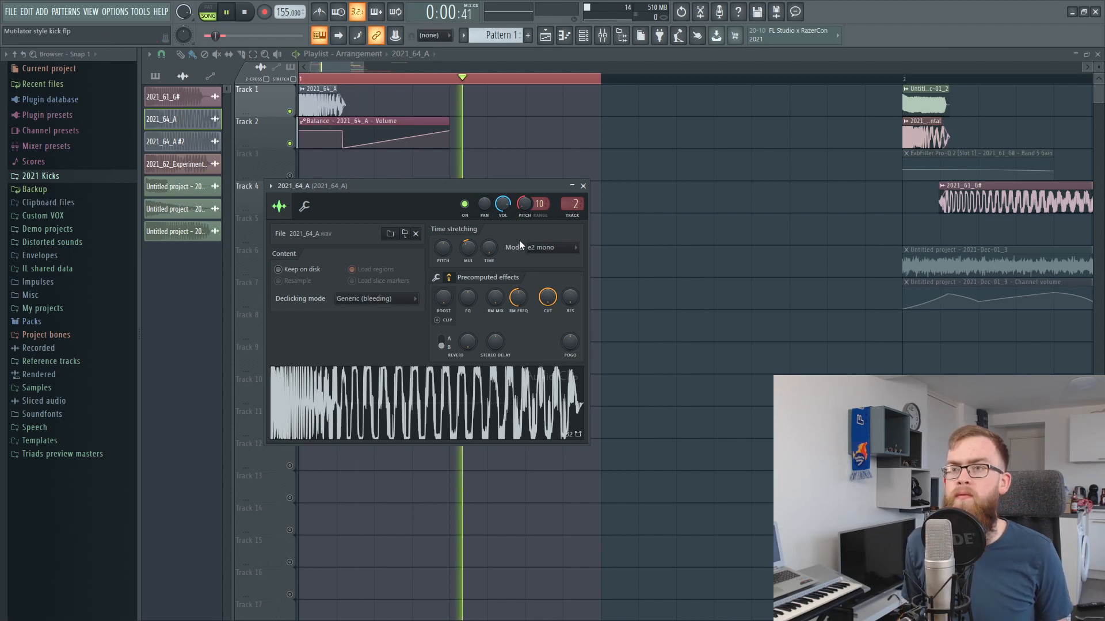
{"action": "key", "text": "space"}
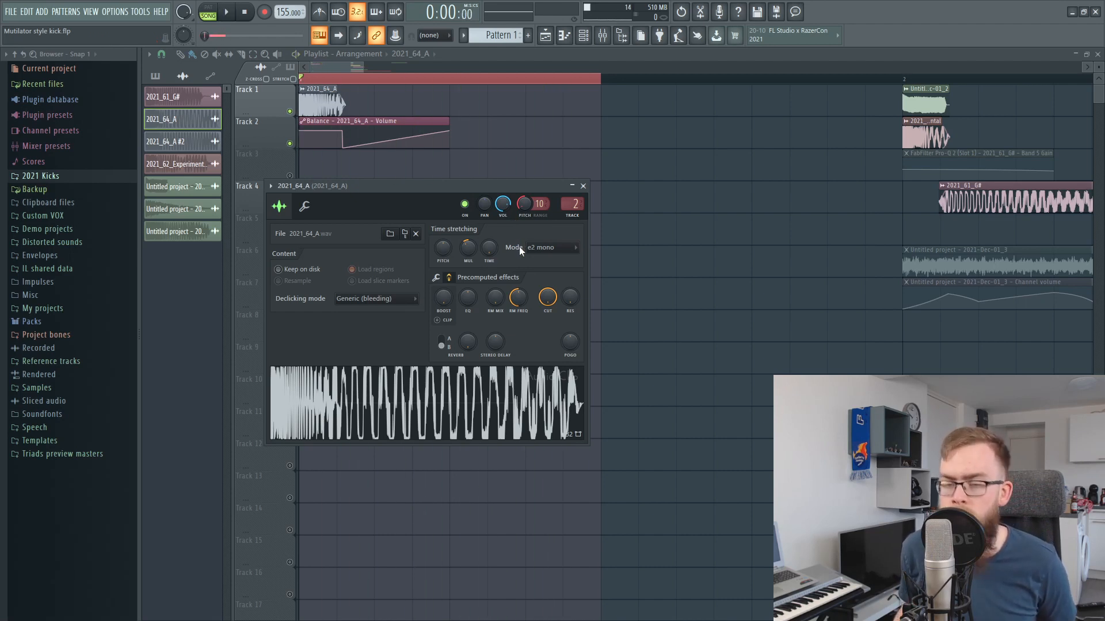
Paste the copied 30% value back into the Pogo effect and play the kick.
{"action": "right_click", "coordinate": [571, 341]}
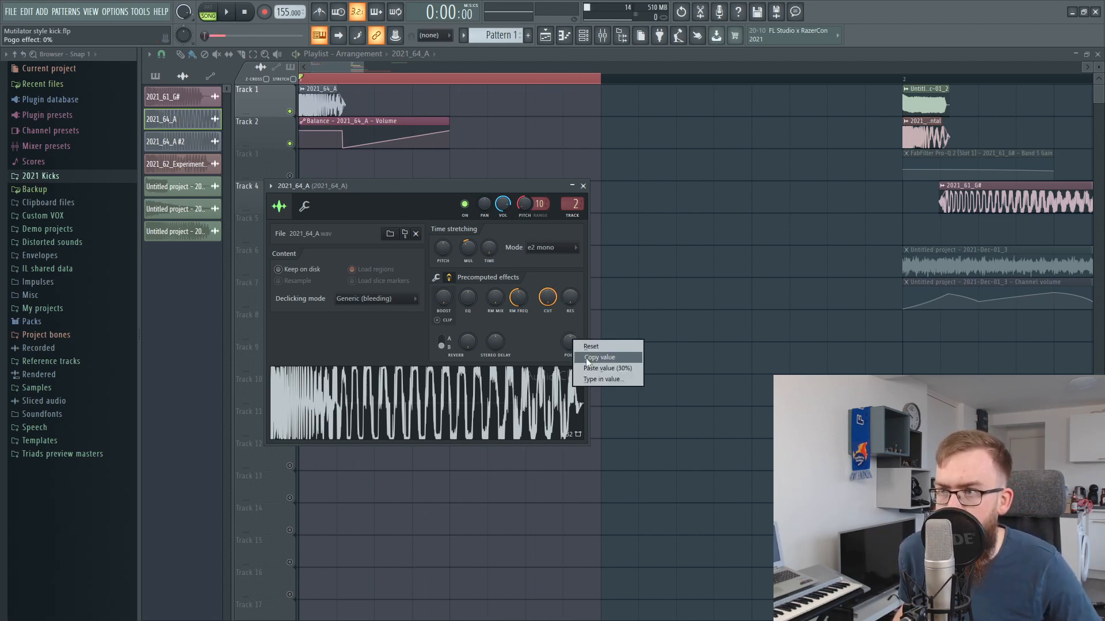
{"action": "left_click", "coordinate": [596, 367]}
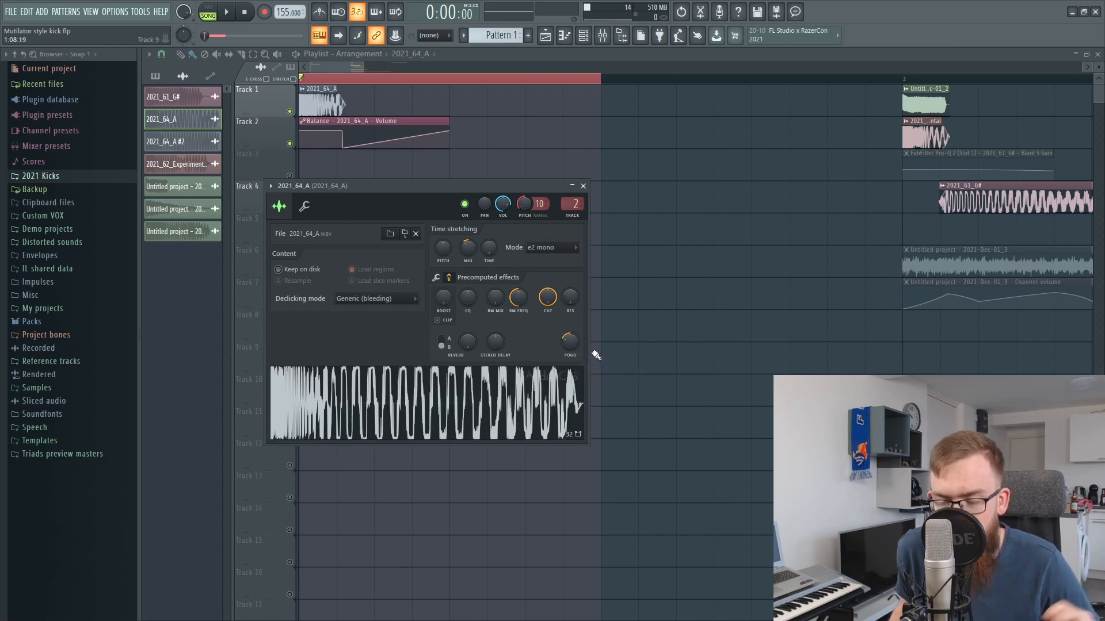
{"action": "key", "text": "space"}
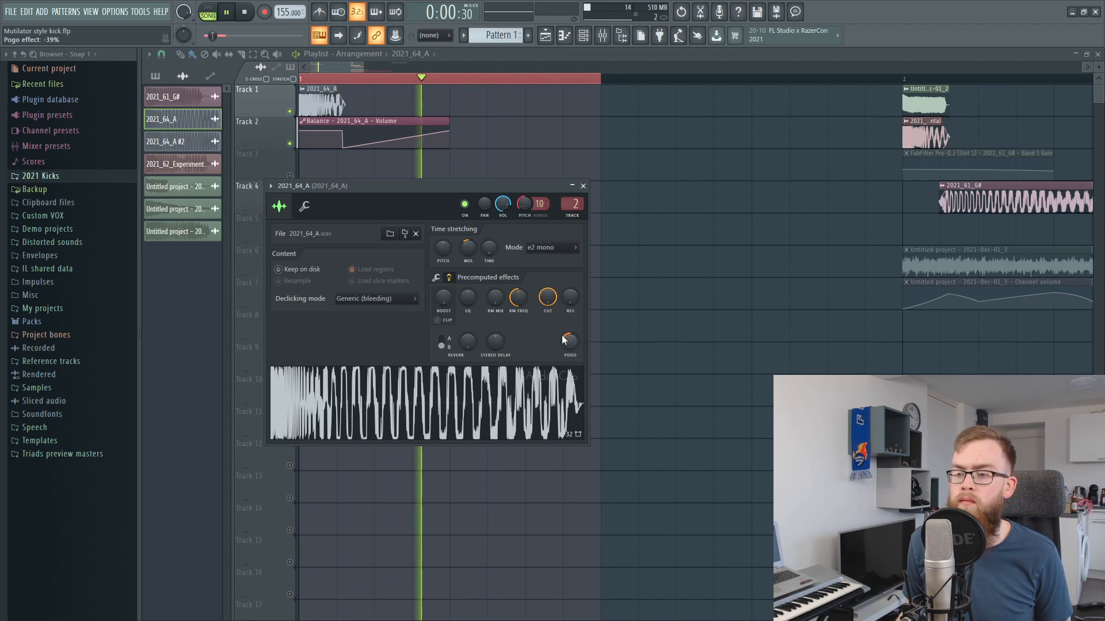
{"action": "key", "text": "space"}
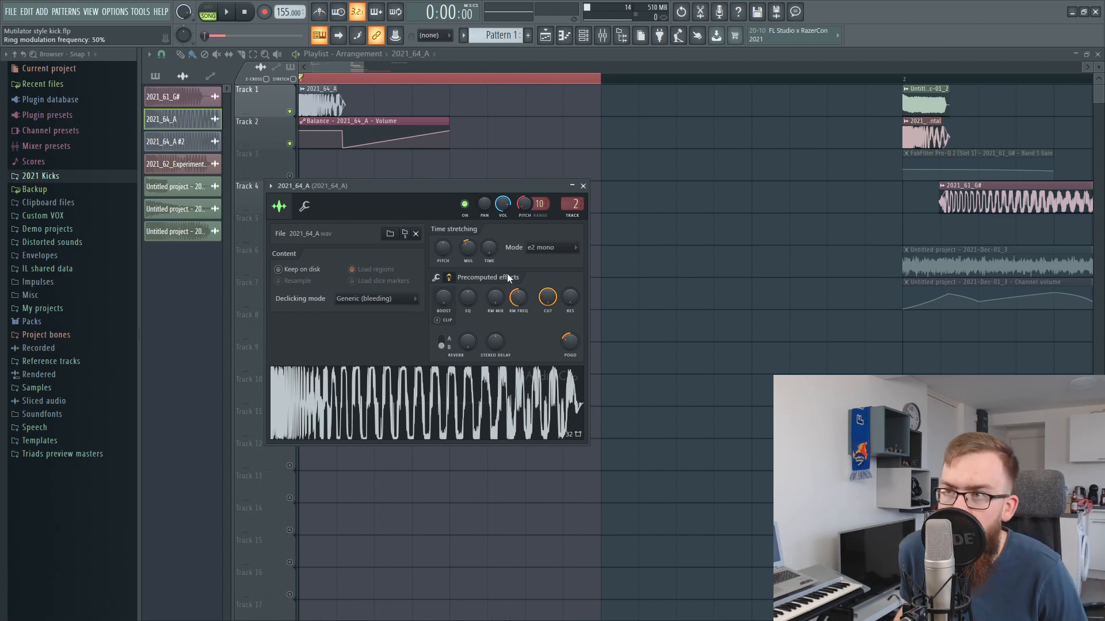
Copy the time-stretch multiplier of 2021_64_A, reset it for comparison and paste the copied 40% value back.
{"action": "right_click", "coordinate": [471, 249]}
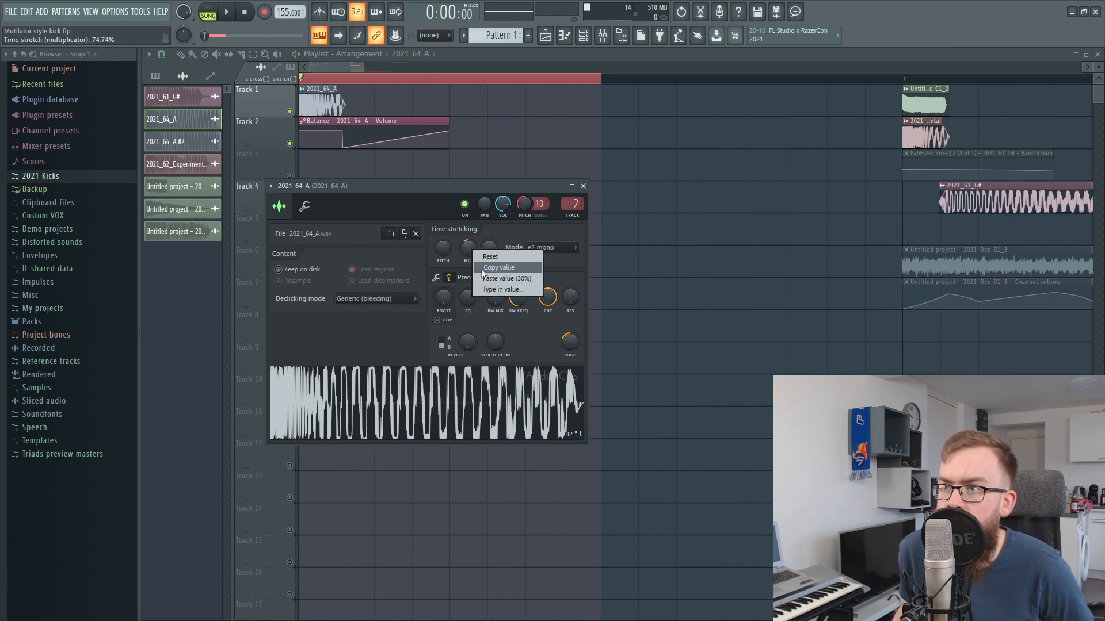
{"action": "left_click", "coordinate": [481, 268]}
{"action": "right_click", "coordinate": [475, 251]}
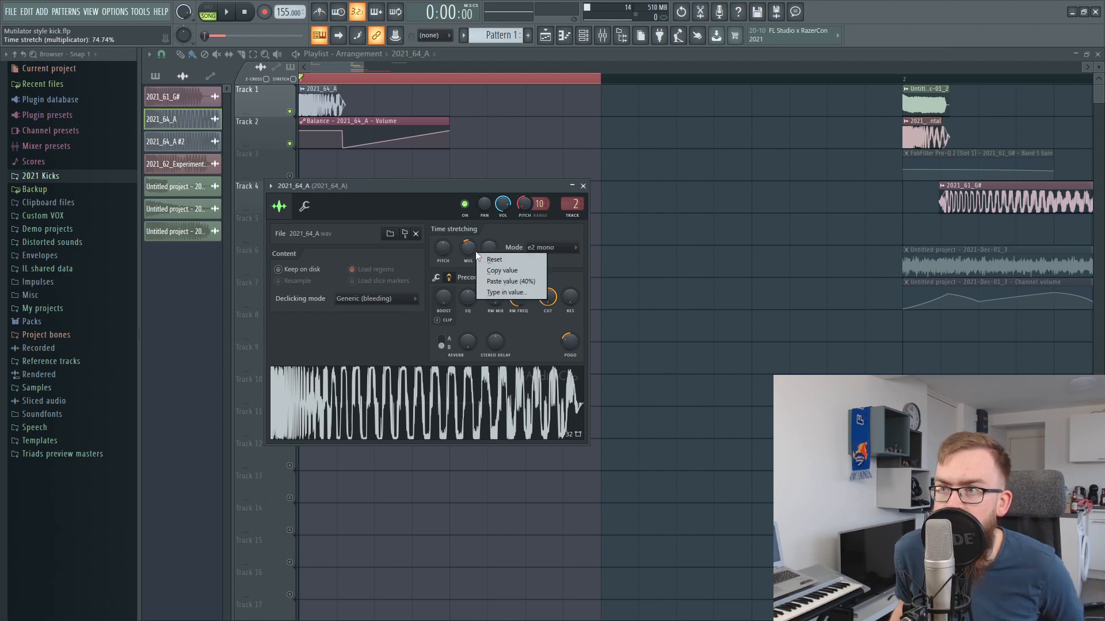
{"action": "left_click", "coordinate": [480, 258]}
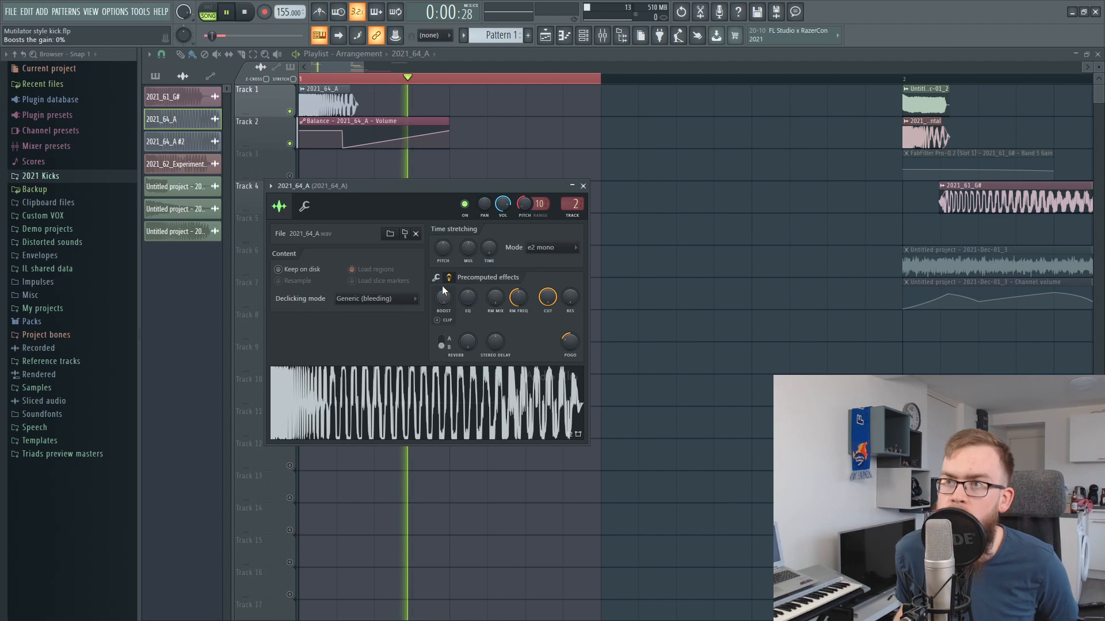
{"action": "right_click", "coordinate": [468, 248]}
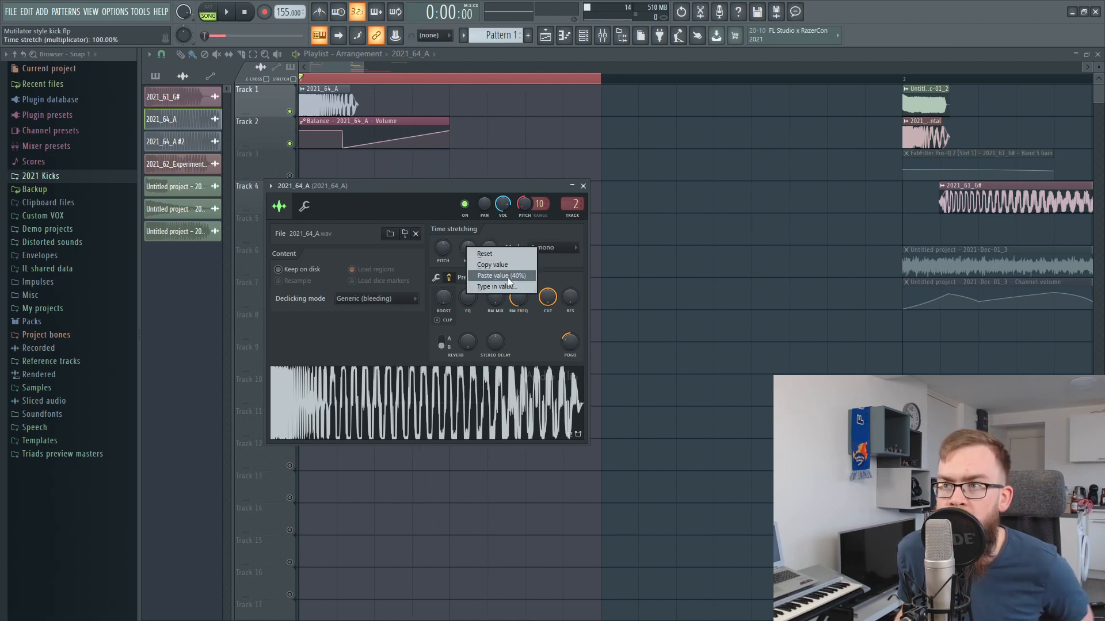
{"action": "left_click", "coordinate": [508, 277]}
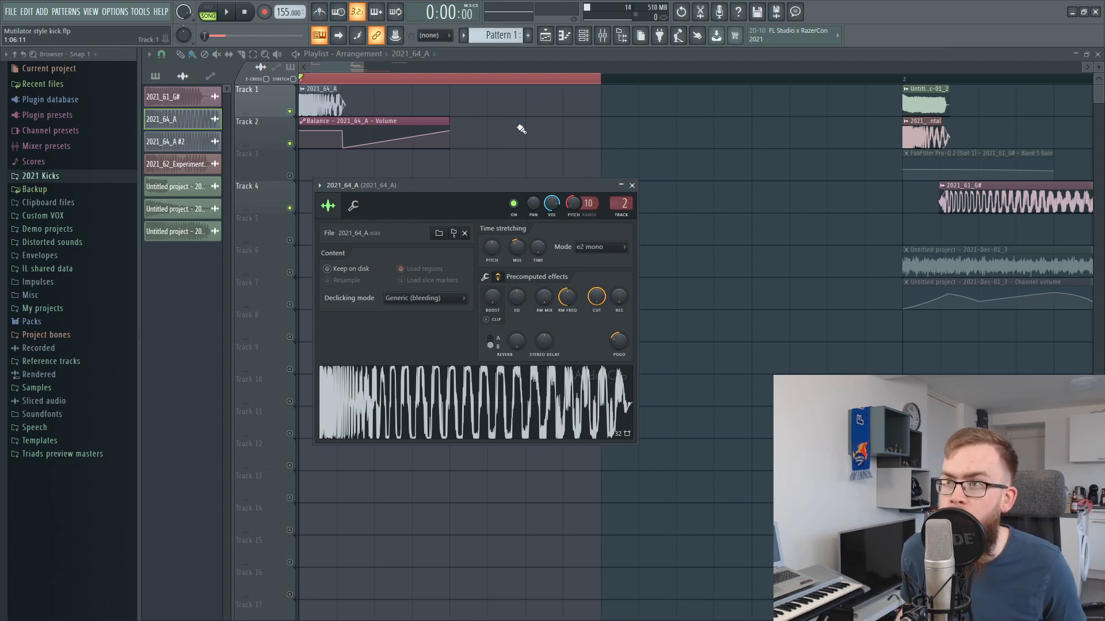
Copy the channel pitch value of 2021_64_A and close its channel settings.
{"action": "right_click", "coordinate": [573, 204]}
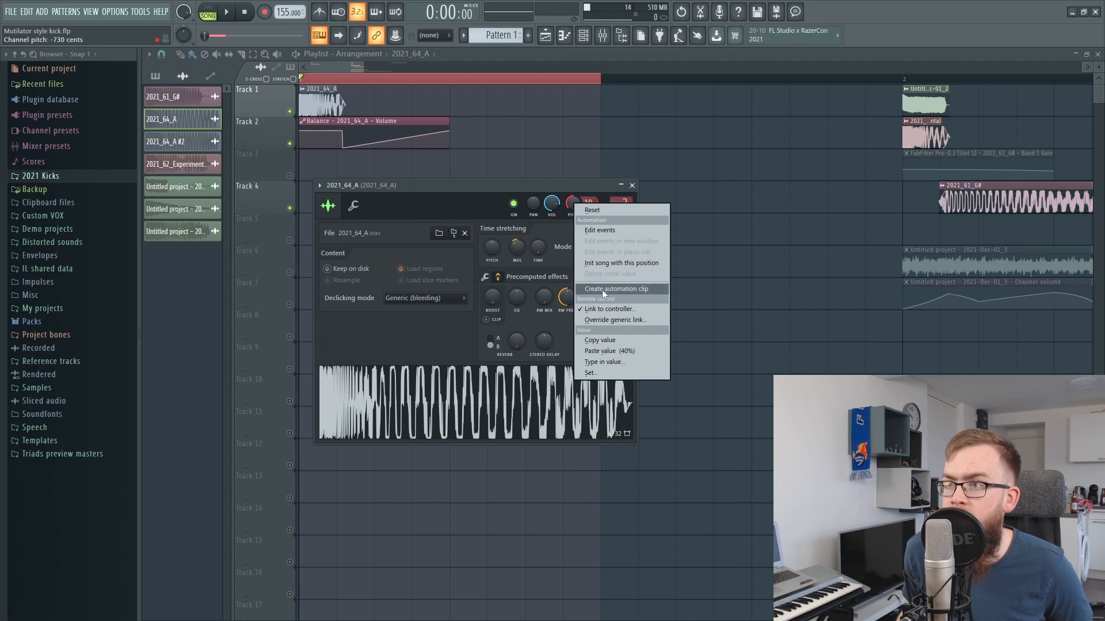
{"action": "left_click", "coordinate": [611, 342]}
{"action": "left_click", "coordinate": [632, 185]}
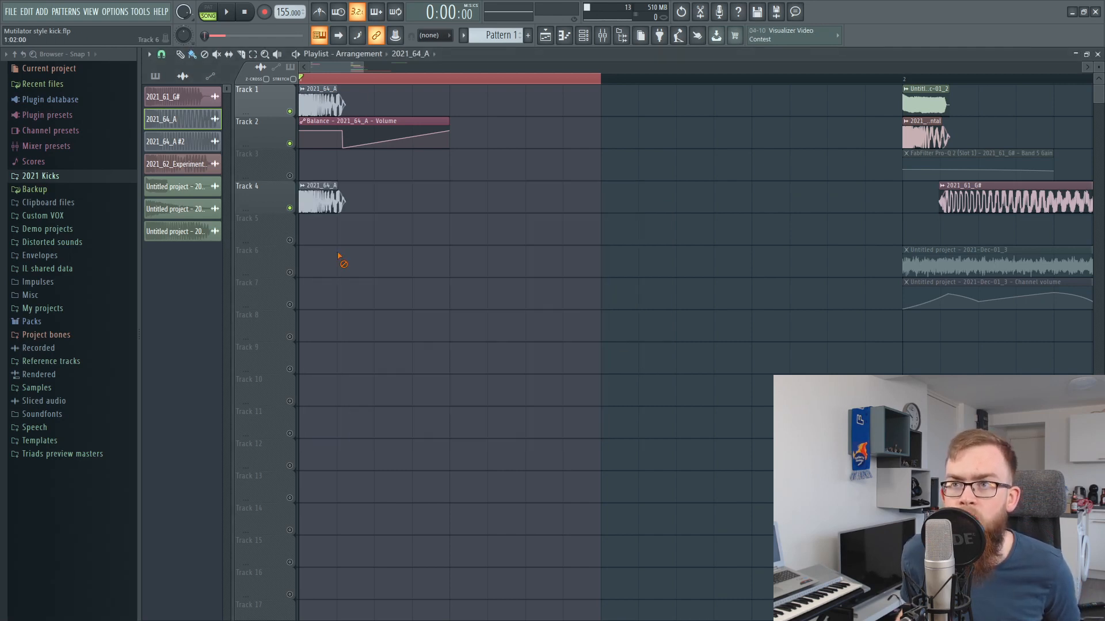
Make the 2021_64_A clip on Track 4 unique and reset the new channel's pitch.
{"action": "left_click", "coordinate": [302, 186]}
{"action": "left_click", "coordinate": [378, 316]}
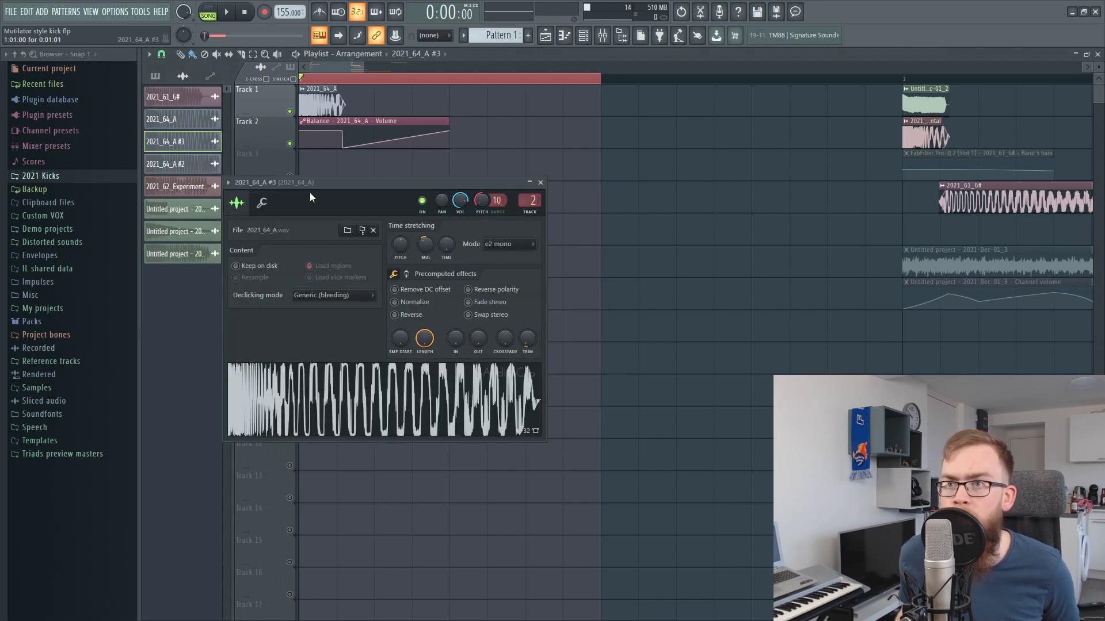
{"action": "right_click", "coordinate": [482, 201]}
{"action": "left_click", "coordinate": [499, 208]}
Create a channel pitch automation clip for 2021_64_A #3 and shape a short falling curve at its start.
{"action": "right_click", "coordinate": [480, 198]}
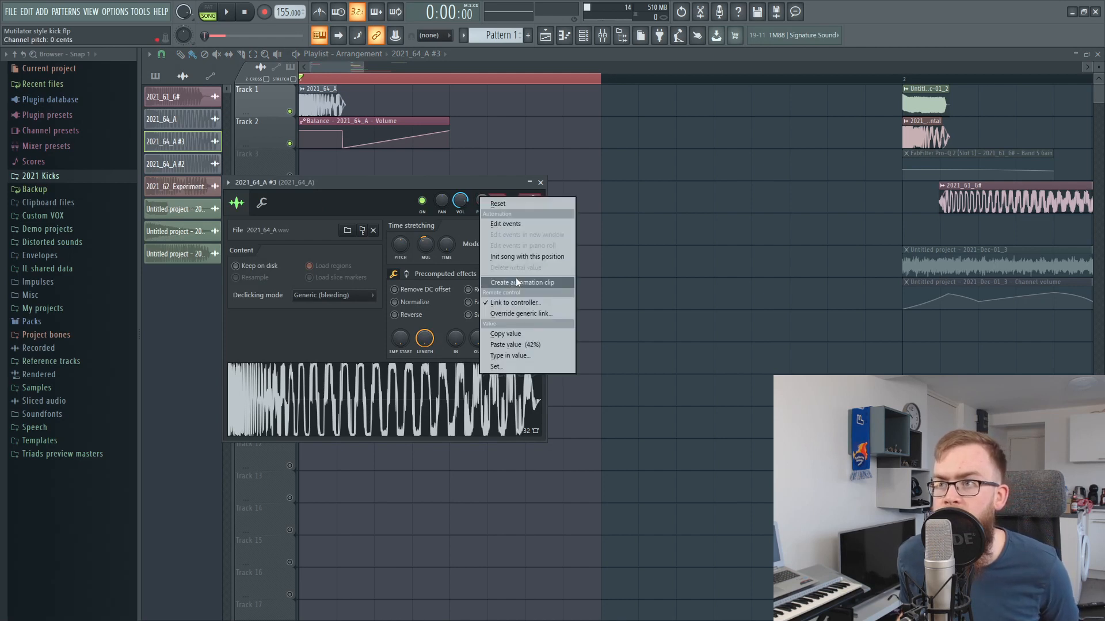
{"action": "left_click", "coordinate": [516, 282]}
{"action": "mouse_move", "coordinate": [300, 234]}
{"action": "left_mouse_down"}
{"action": "mouse_move", "coordinate": [300, 223]}
{"action": "mouse_move", "coordinate": [337, 234]}
{"action": "mouse_move", "coordinate": [318, 230]}
{"action": "left_mouse_up"}
{"action": "right_click", "coordinate": [337, 226]}
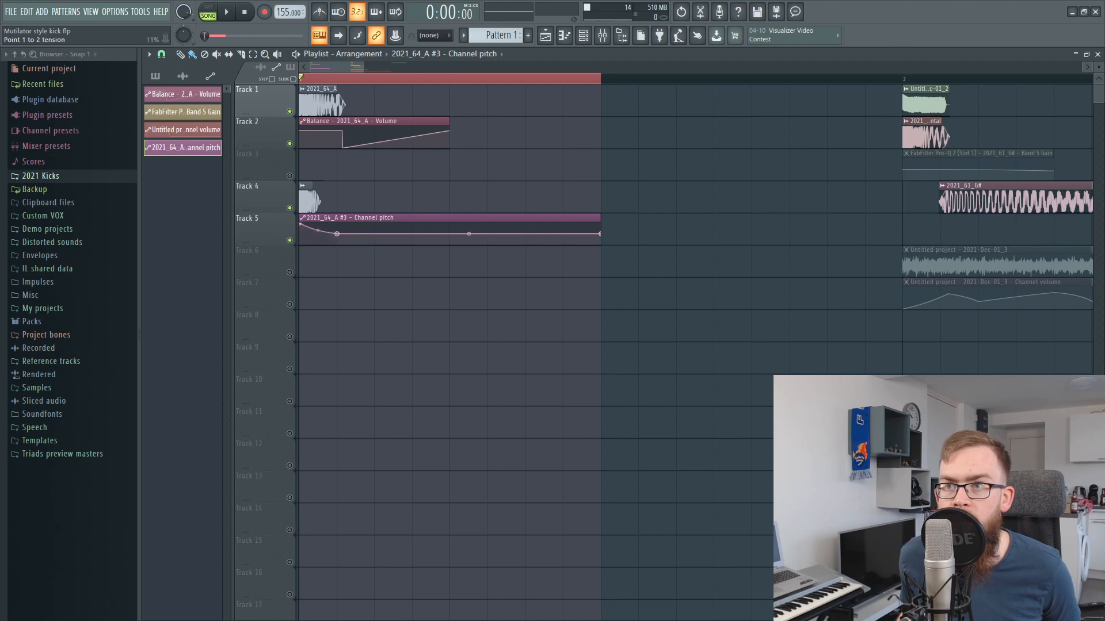
Solo Track 4, enable the pitch automation on Track 5 and play the two tracks together.
{"action": "left_click", "coordinate": [310, 200]}
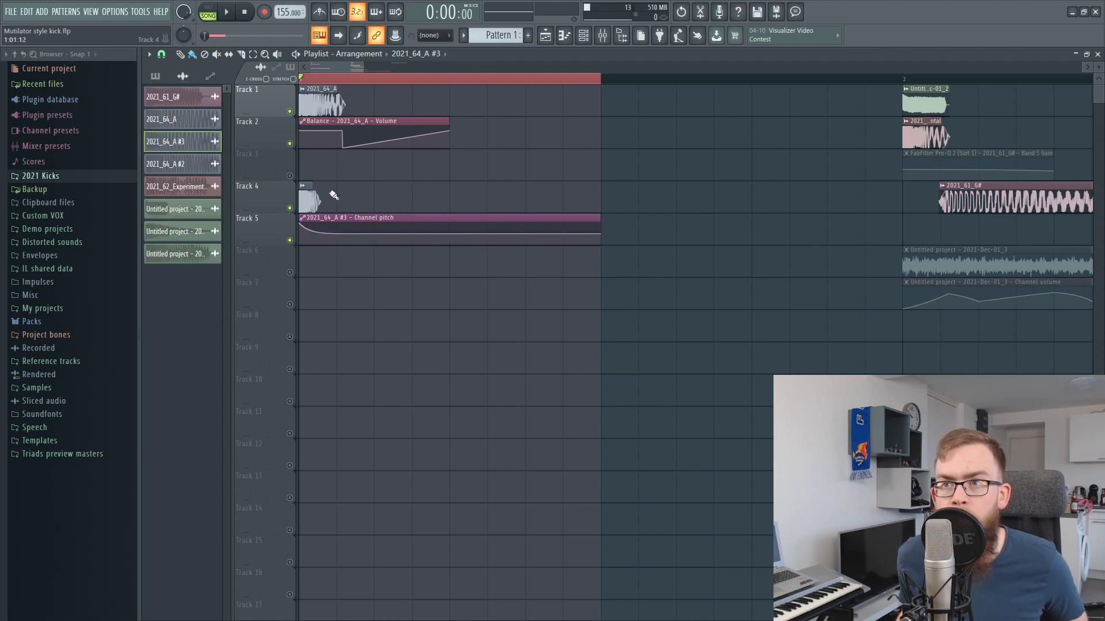
{"action": "right_click", "coordinate": [291, 207]}
{"action": "left_click", "coordinate": [291, 240]}
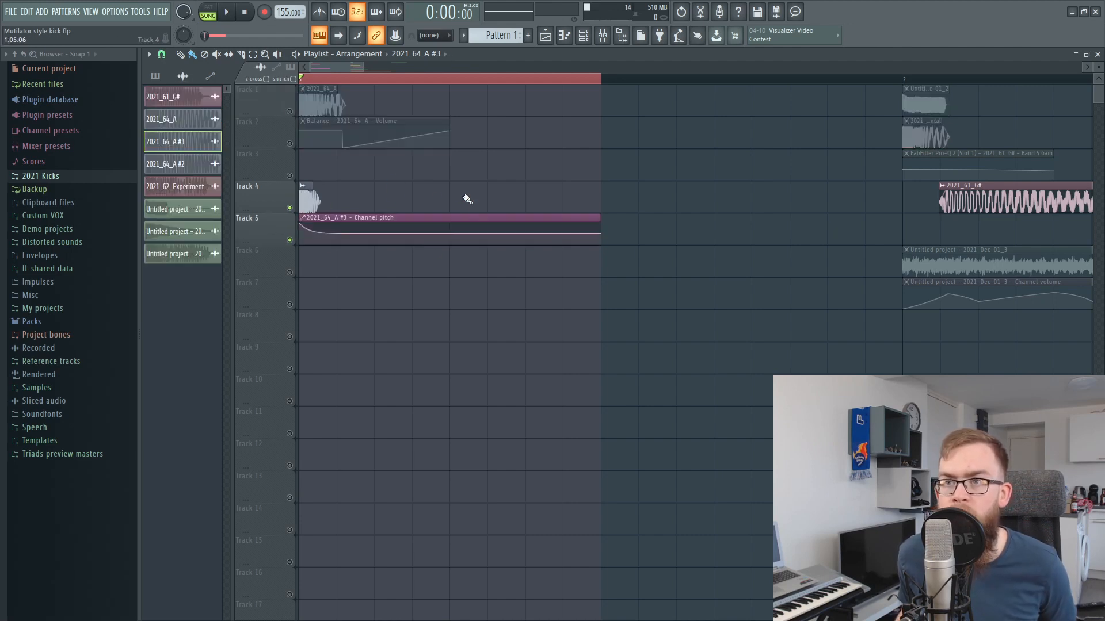
{"action": "double_click", "coordinate": [307, 199]}
{"action": "key", "text": "space"}
{"action": "key", "text": "space"}
{"action": "left_click", "coordinate": [540, 183]}
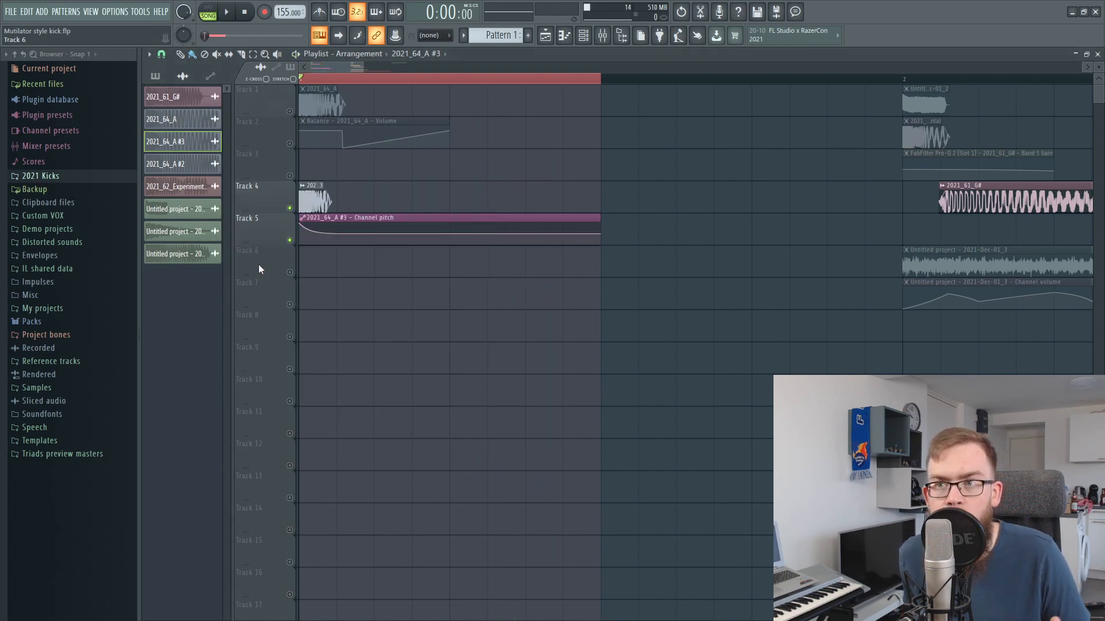
Lower the second pitch automation point to the minimum and reset the time-stretch multiplier of 2021_64_A #3.
{"action": "left_click_drag", "start_coordinate": [318, 242], "coordinate": [319, 242]}
{"action": "double_click", "coordinate": [307, 201]}
{"action": "right_click", "coordinate": [427, 242]}
{"action": "left_click", "coordinate": [433, 247]}
{"action": "left_click", "coordinate": [540, 183]}
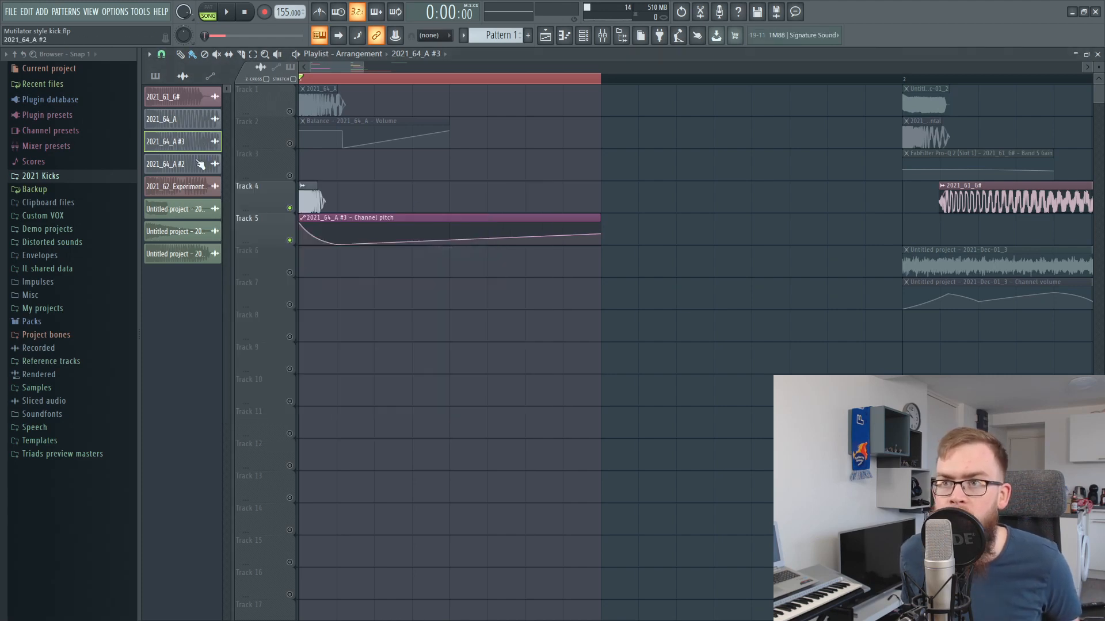
Stretch the 2021_64_A #3 clip on Track 4 longer and play it with its pitch automation.
{"action": "left_click_drag", "start_coordinate": [325, 190], "coordinate": [339, 191]}
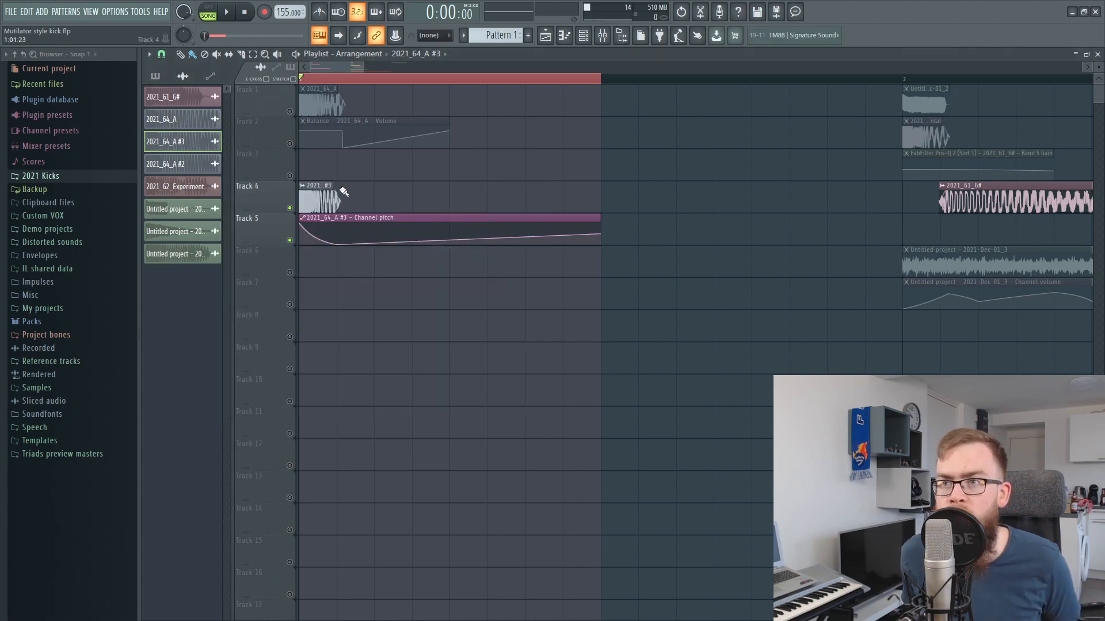
{"action": "key", "text": "space"}
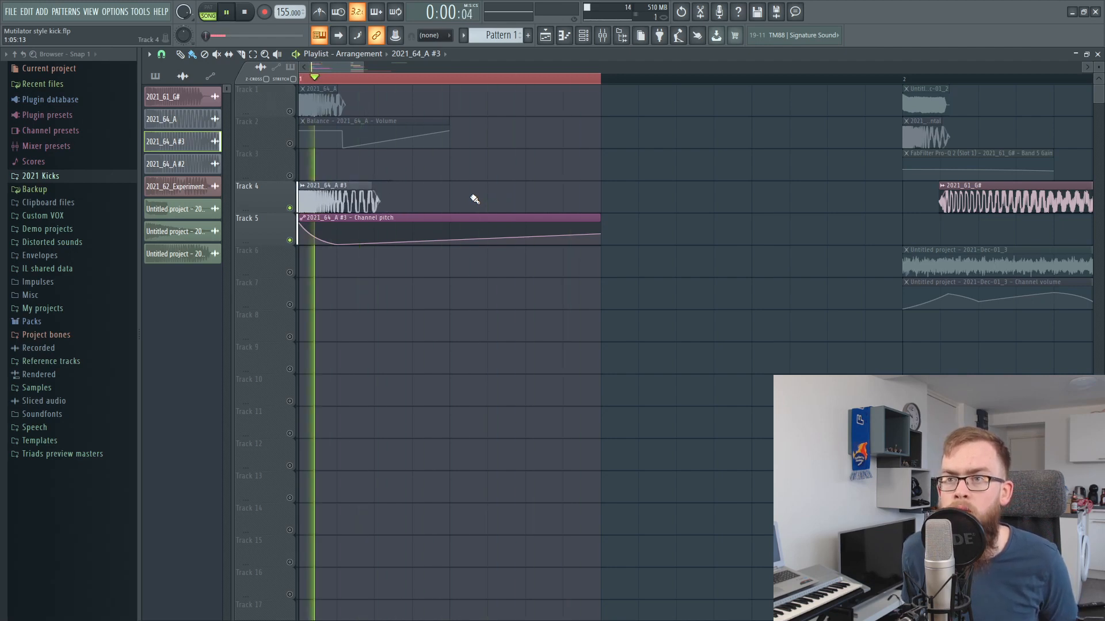
{"action": "key", "text": "space"}
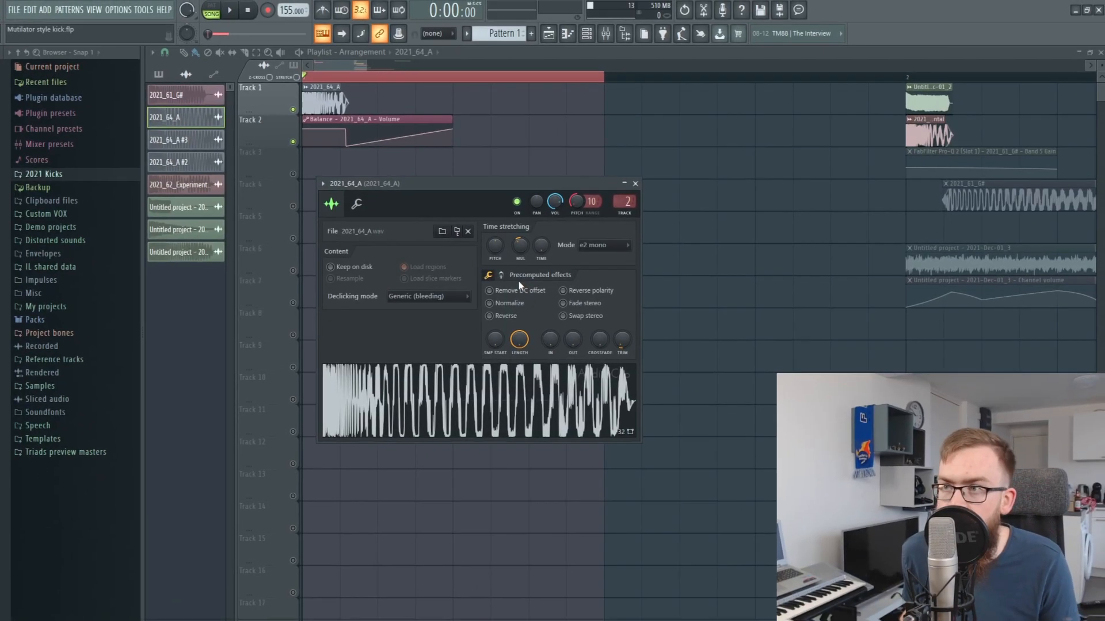
Show the Pogo setting of 2021_64_A, then open and enable FabFilter Pro-Q 2 on its mixer track.
{"action": "left_click", "coordinate": [501, 275]}
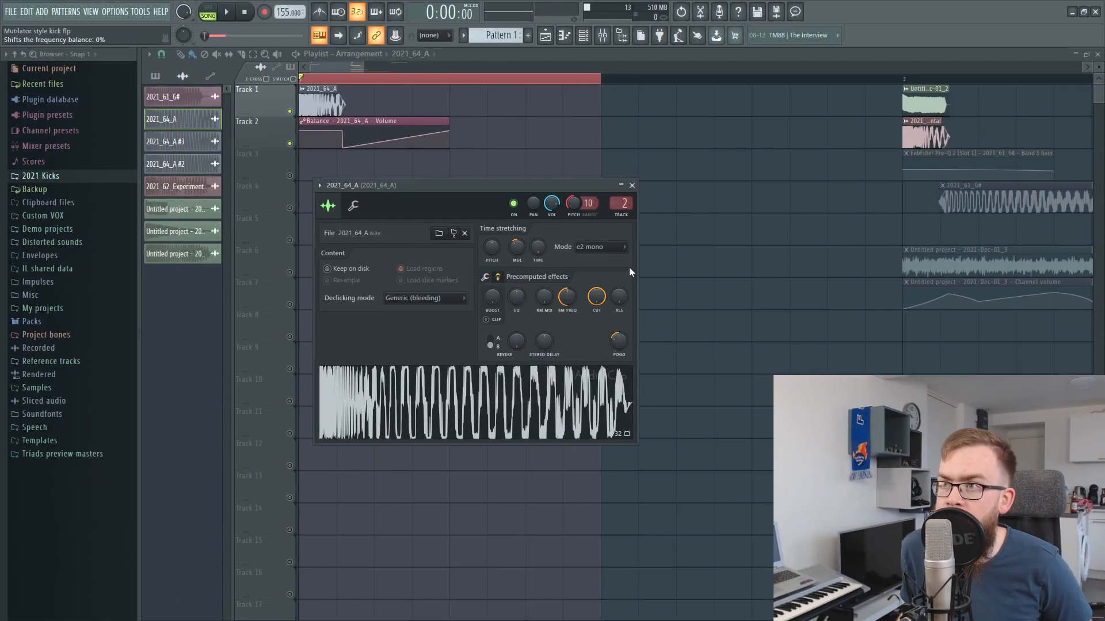
{"action": "left_click", "coordinate": [603, 36]}
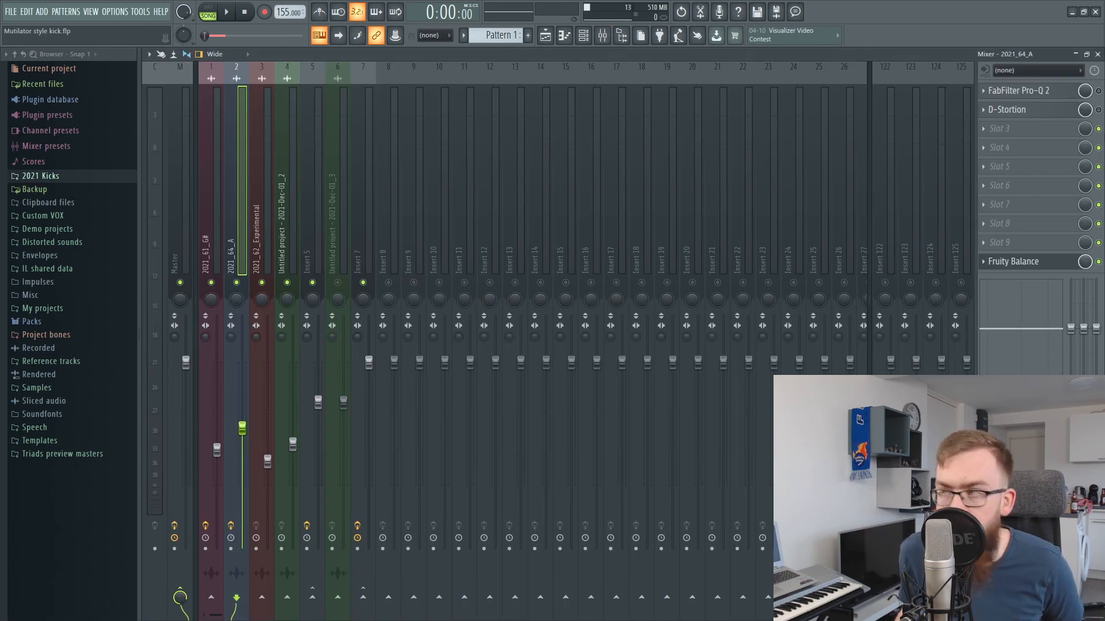
{"action": "left_click", "coordinate": [1018, 90]}
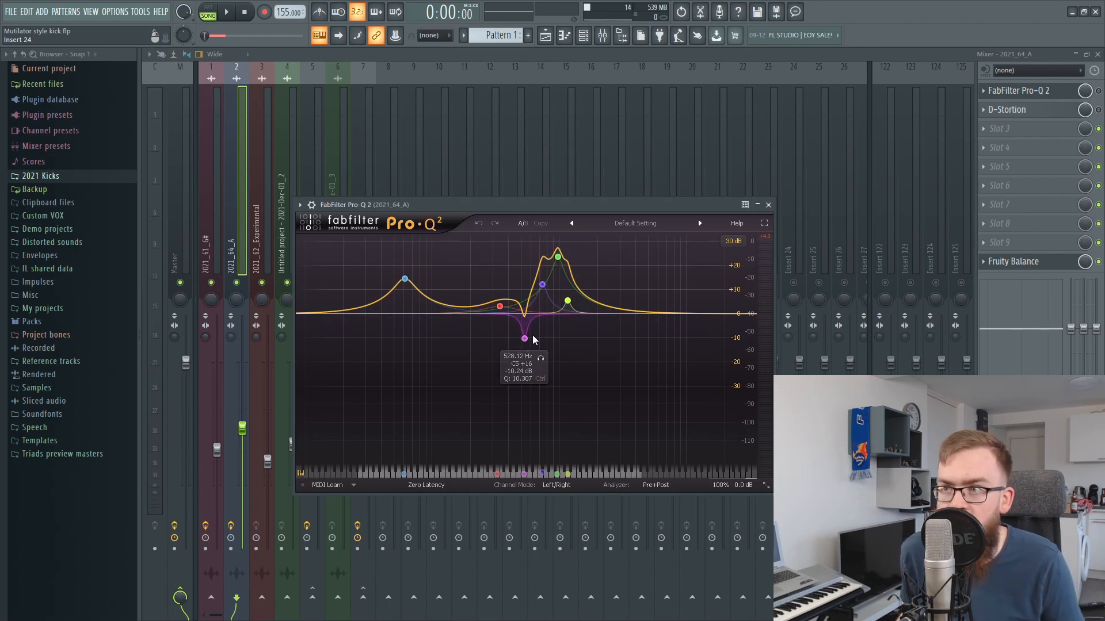
{"action": "left_click", "coordinate": [1038, 92]}
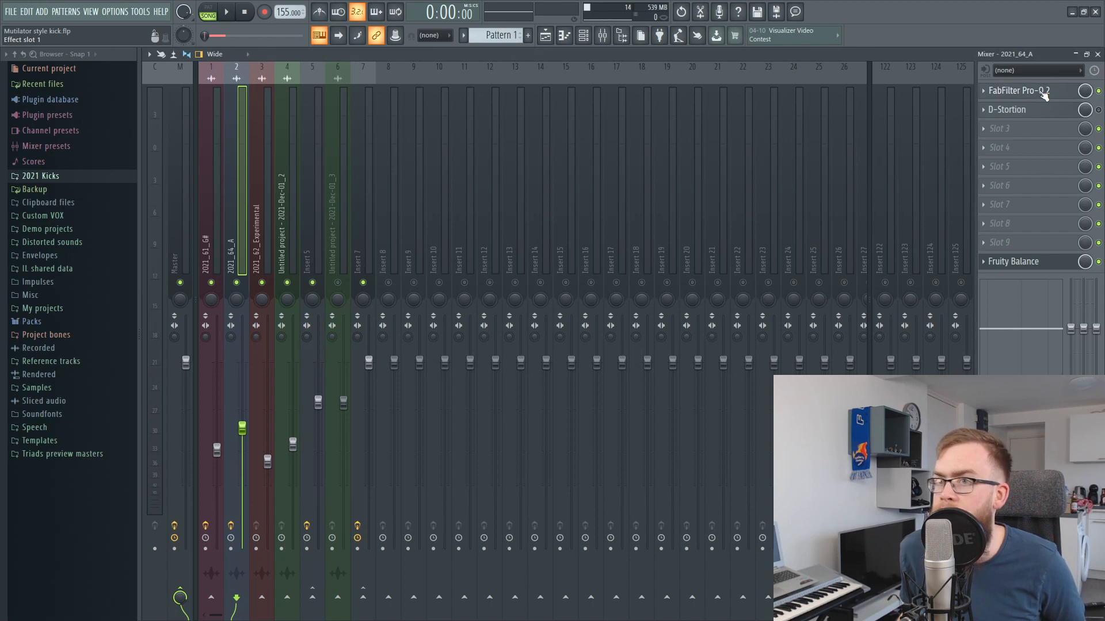
{"action": "left_click", "coordinate": [1045, 95]}
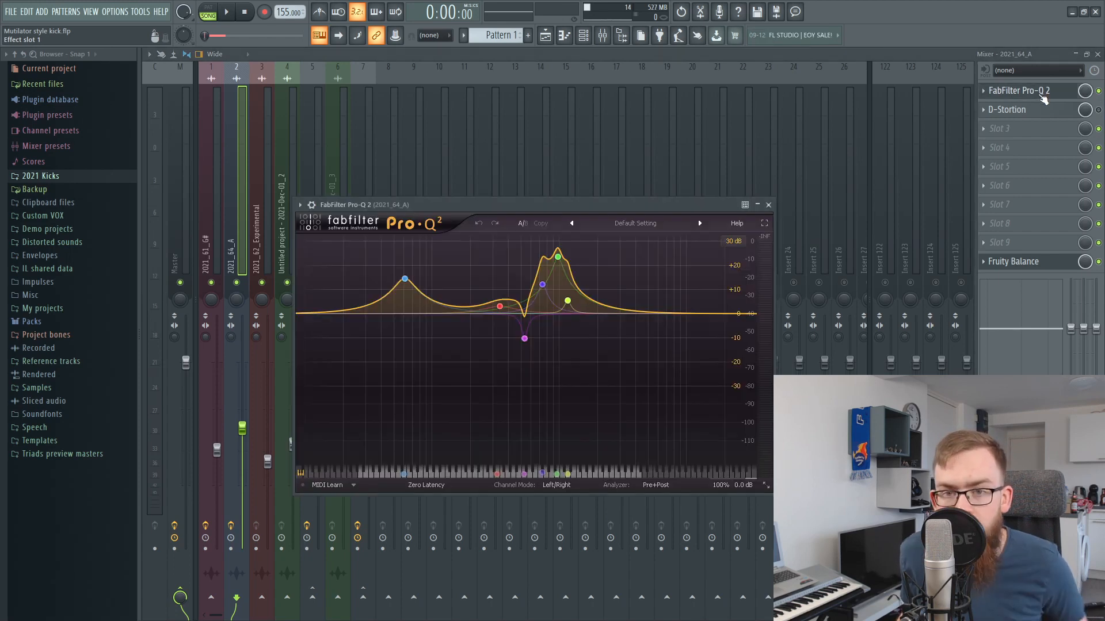
Enable D-Stortion on the 2021_64_A mixer track, view its settings and play the processed kick.
{"action": "left_click", "coordinate": [1099, 109]}
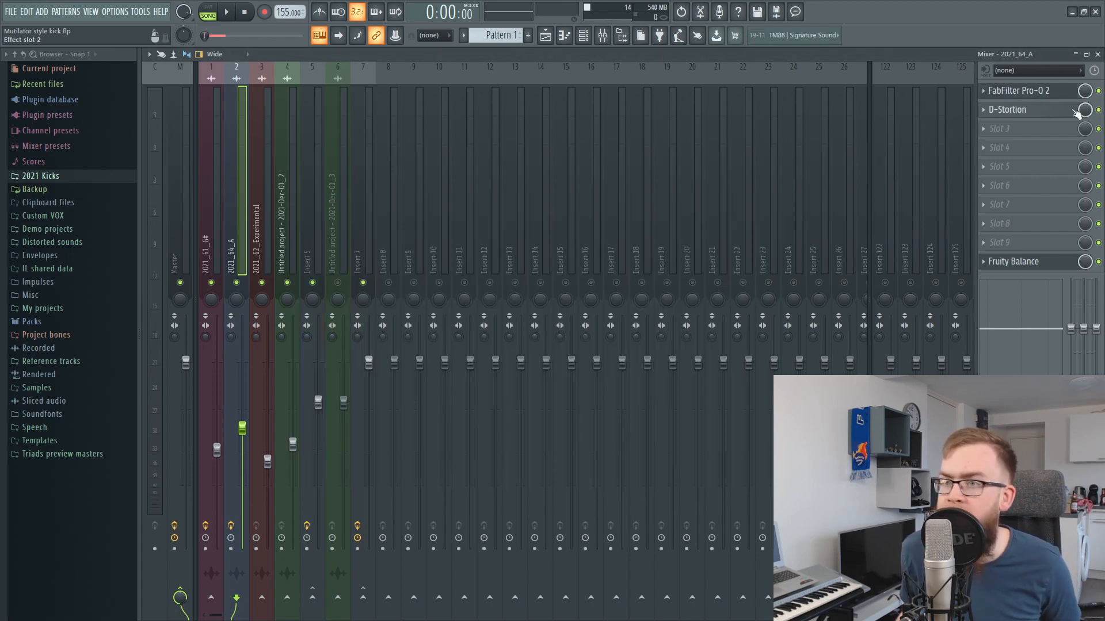
{"action": "left_click", "coordinate": [1006, 109]}
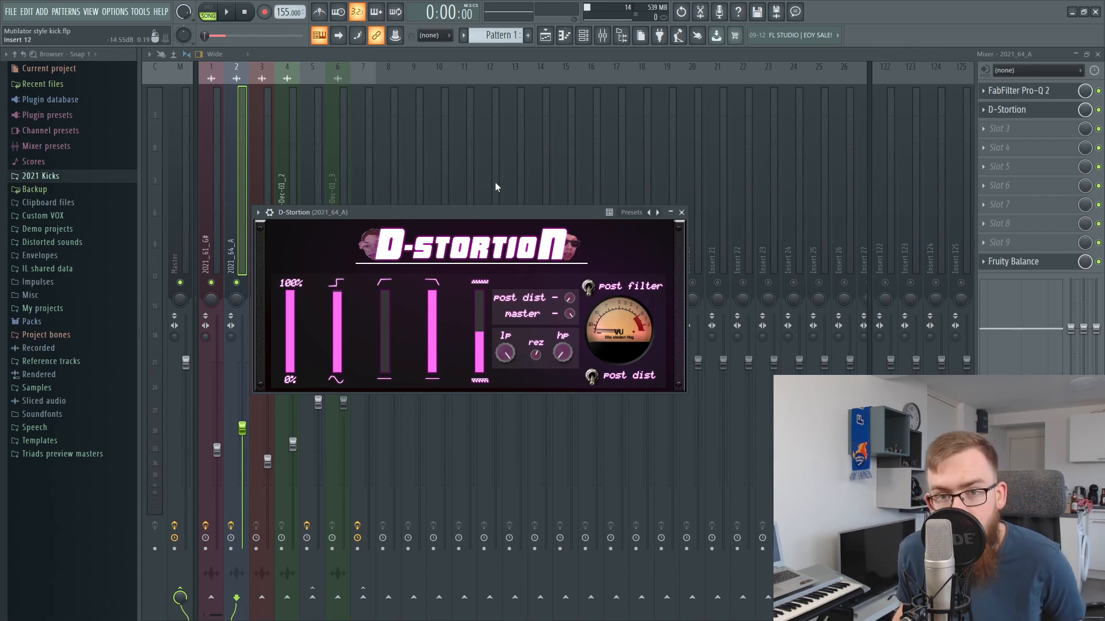
{"action": "left_click", "coordinate": [1098, 110]}
{"action": "key", "text": "space"}
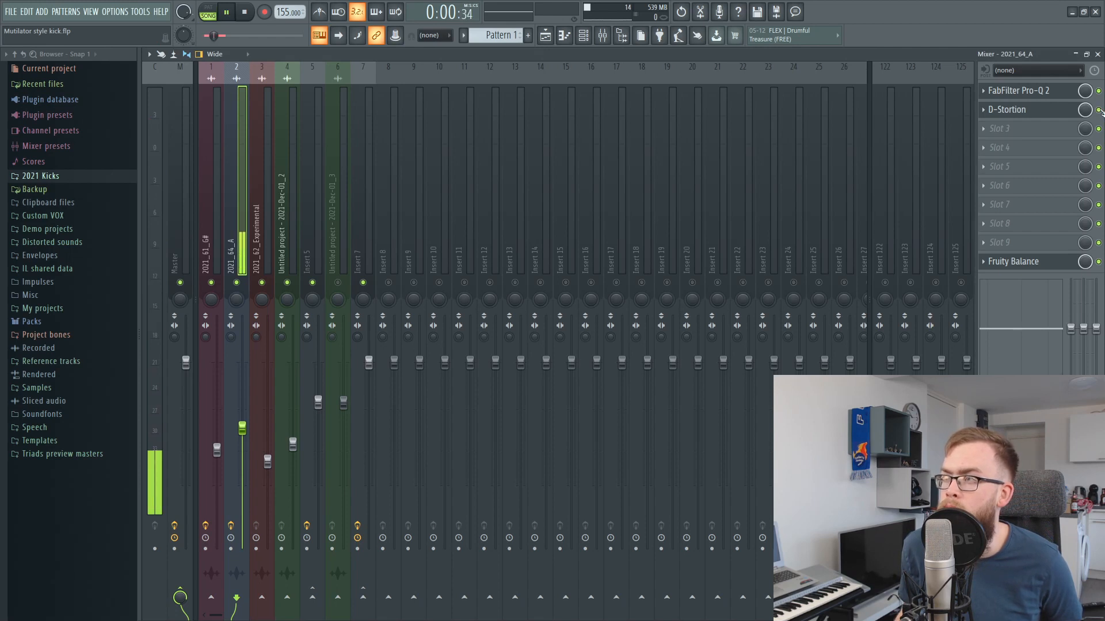
{"action": "key", "text": "space"}
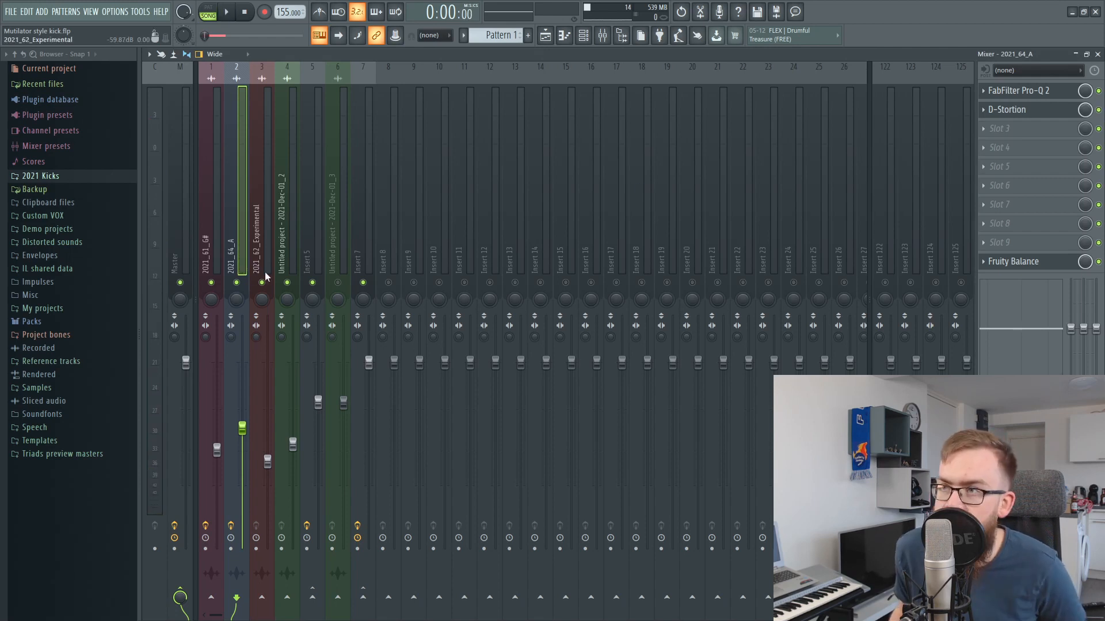
Open the Untitled project - 2021-Dec-01_2 clip on Track 1 in the playlist and show its Pogo setting.
{"action": "left_click", "coordinate": [545, 35]}
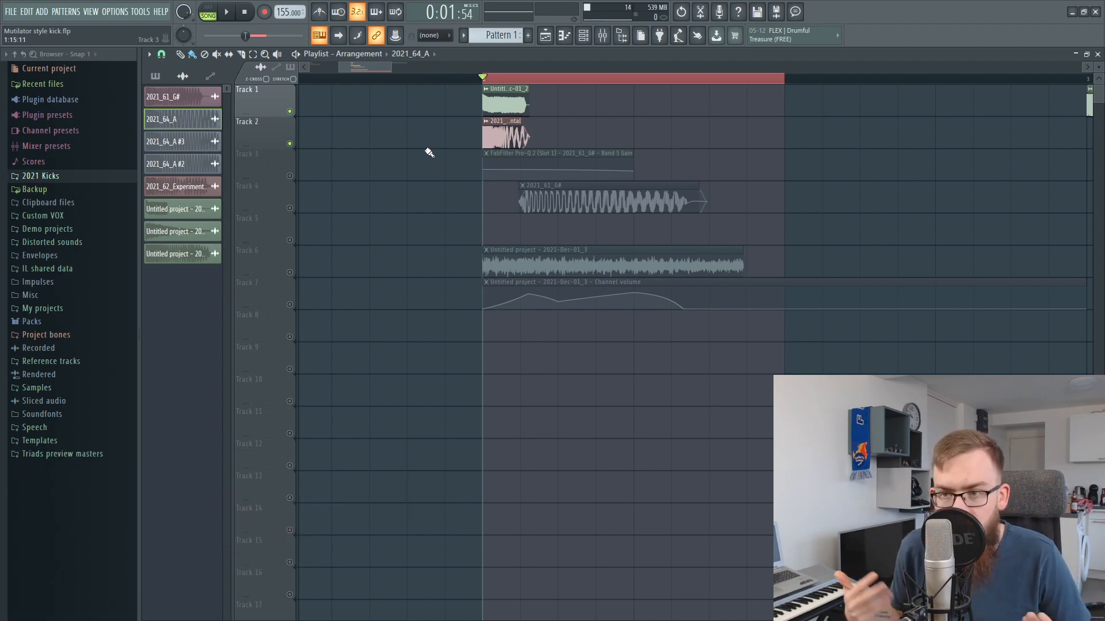
{"action": "double_click", "coordinate": [505, 104]}
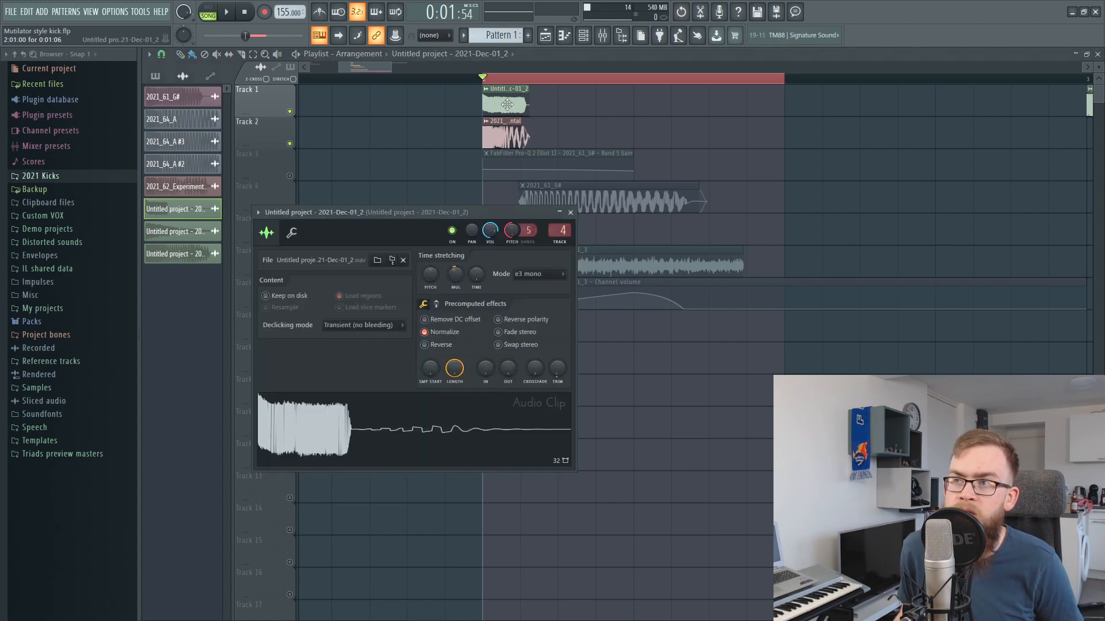
{"action": "left_click", "coordinate": [437, 304]}
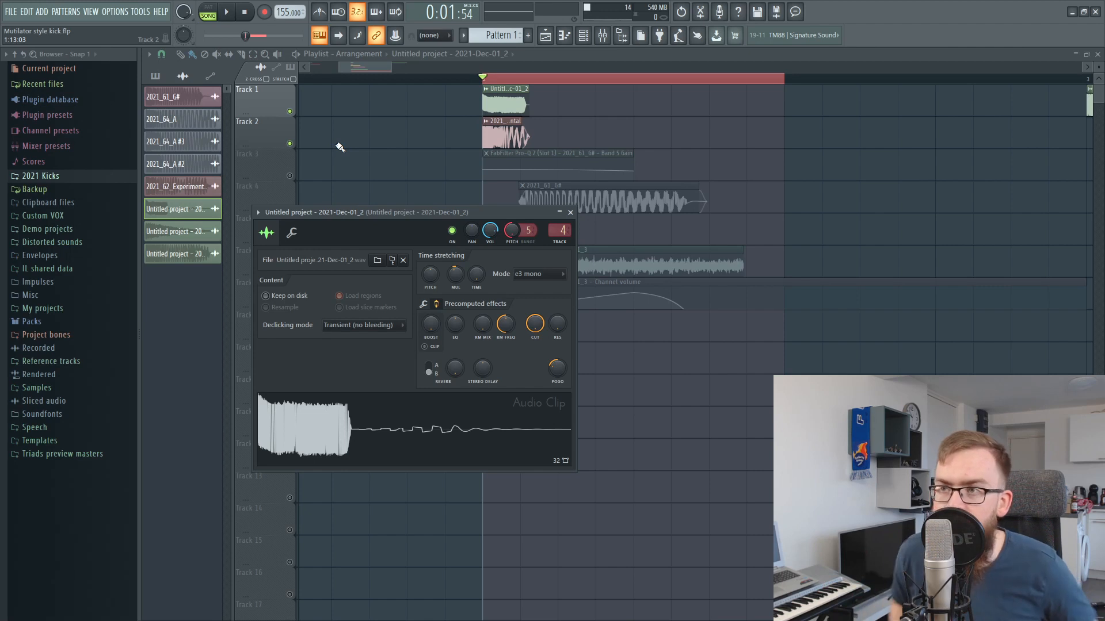
Mute Track 2 and play the Untitled project - 2021-Dec-01_2 clip on its own.
{"action": "left_click", "coordinate": [290, 144]}
{"action": "double_click", "coordinate": [505, 101]}
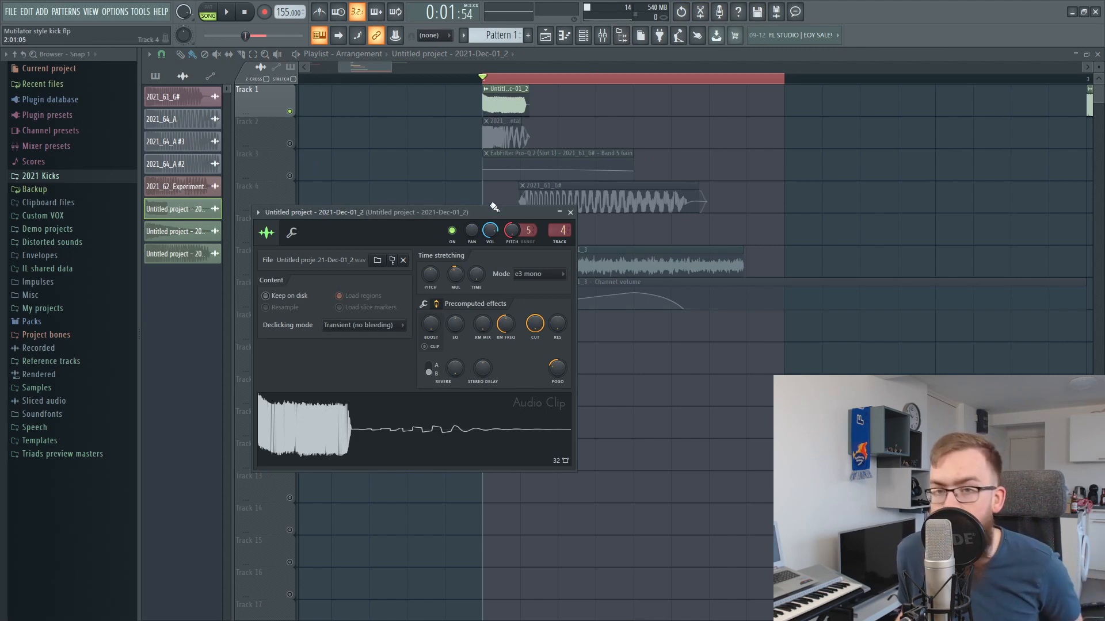
{"action": "key", "text": "space"}
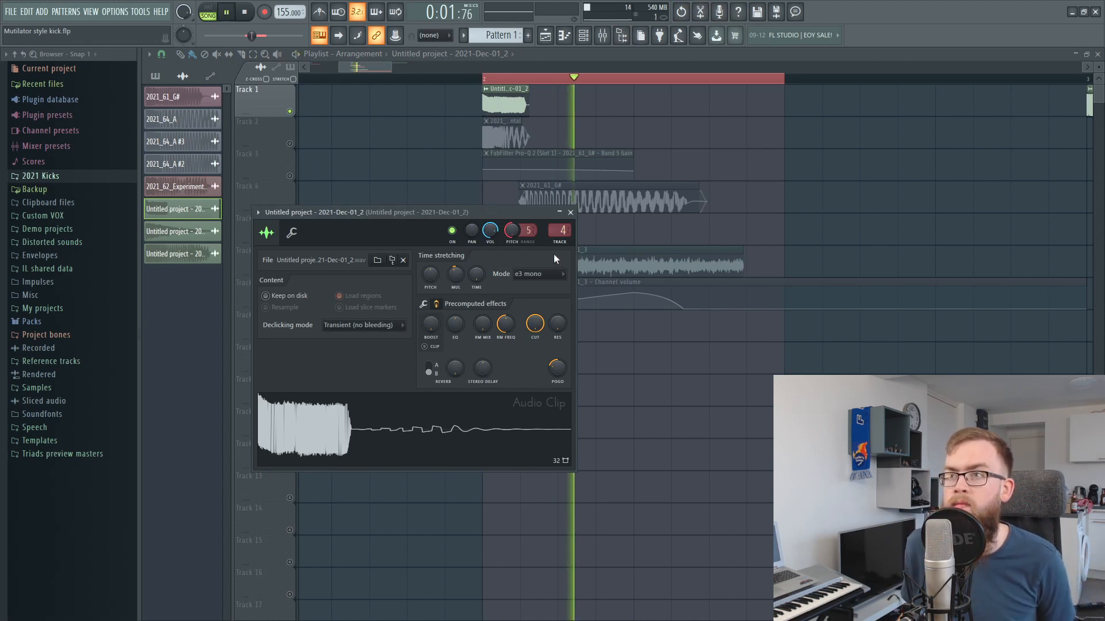
{"action": "key", "text": "space"}
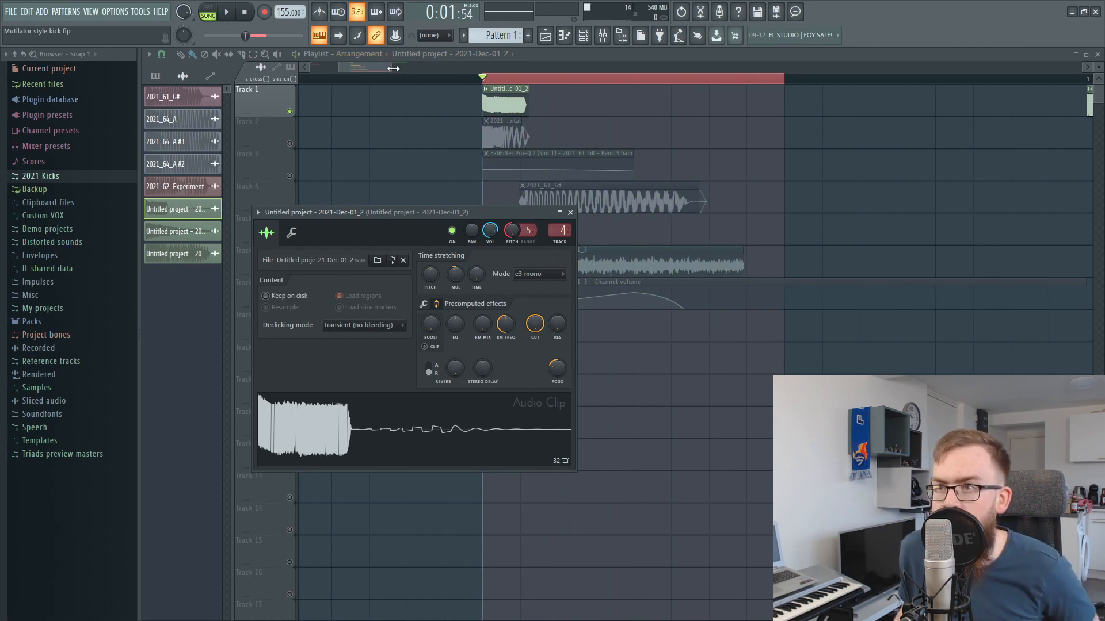
Play the 2021_64_A kick at the start of the arrangement with its Balance volume automation for comparison.
{"action": "left_click_drag", "start_coordinate": [371, 67], "coordinate": [29, 59]}
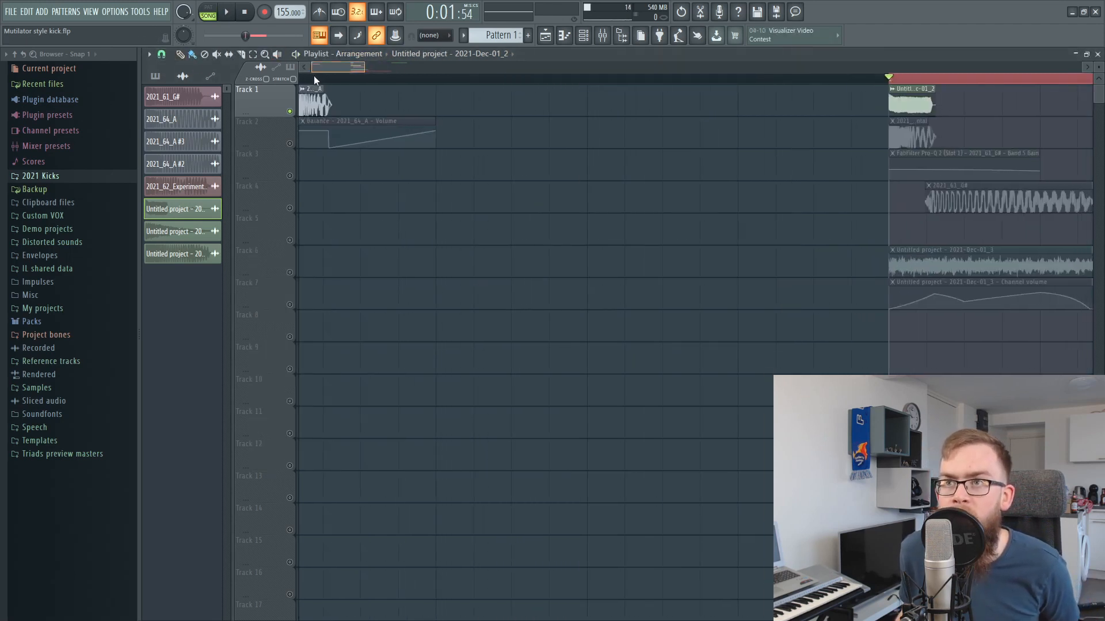
{"action": "left_click", "coordinate": [298, 132]}
{"action": "key", "text": "space"}
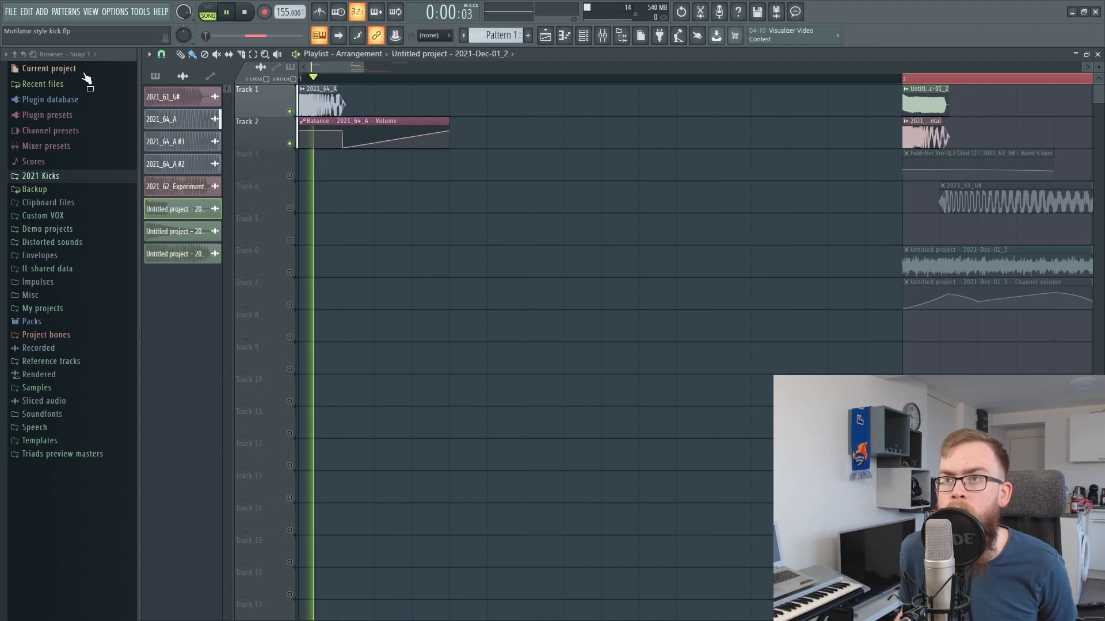
{"action": "key", "text": "space"}
Return to the kick layers at bar 2, mute Track 2 and open the clip on Track 1.
{"action": "left_click", "coordinate": [914, 80]}
{"action": "left_click_drag", "start_coordinate": [348, 67], "coordinate": [375, 74]}
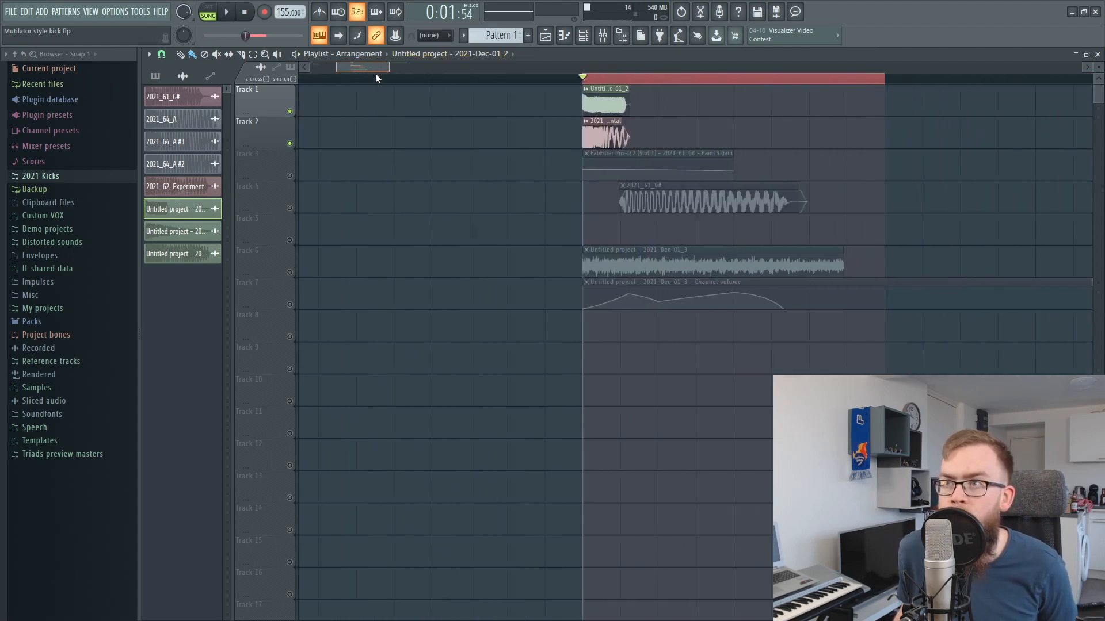
{"action": "left_click", "coordinate": [386, 143]}
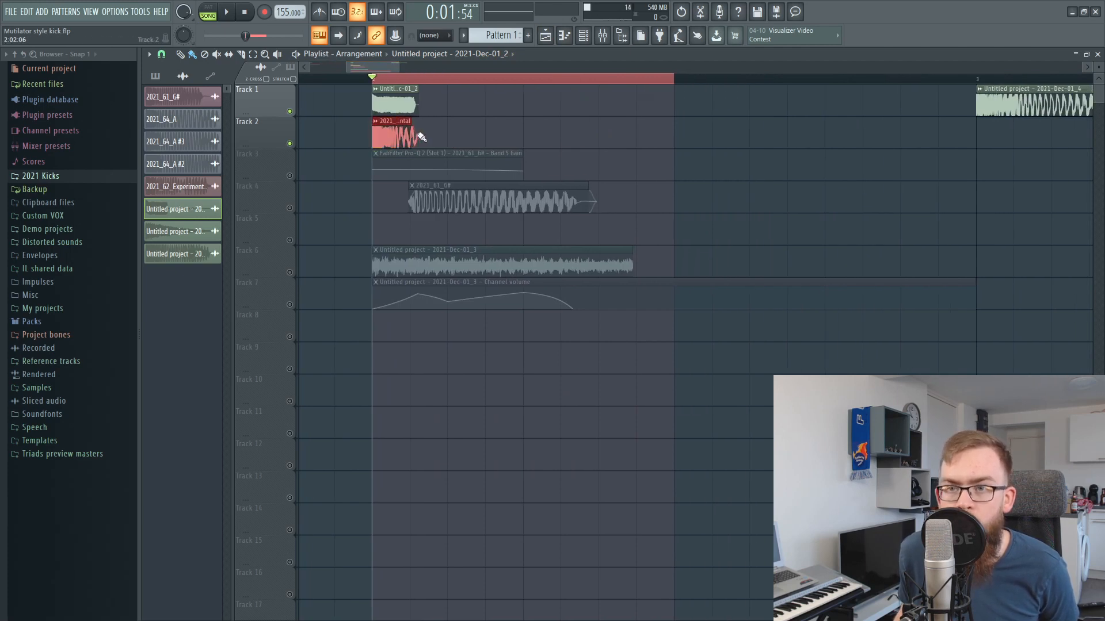
{"action": "left_click", "coordinate": [290, 143]}
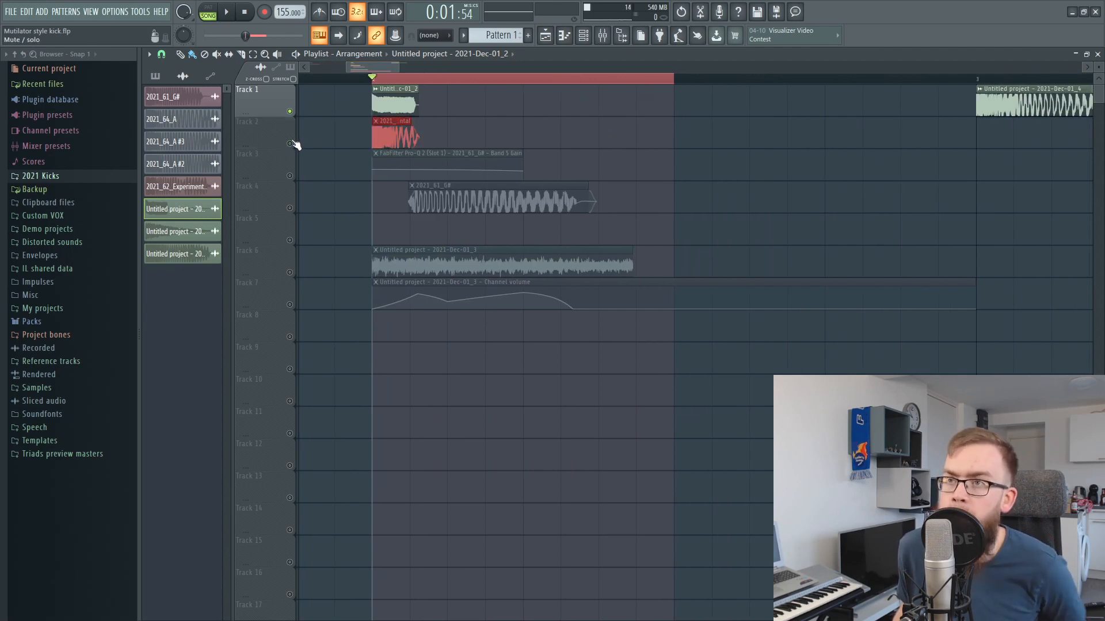
{"action": "double_click", "coordinate": [404, 101]}
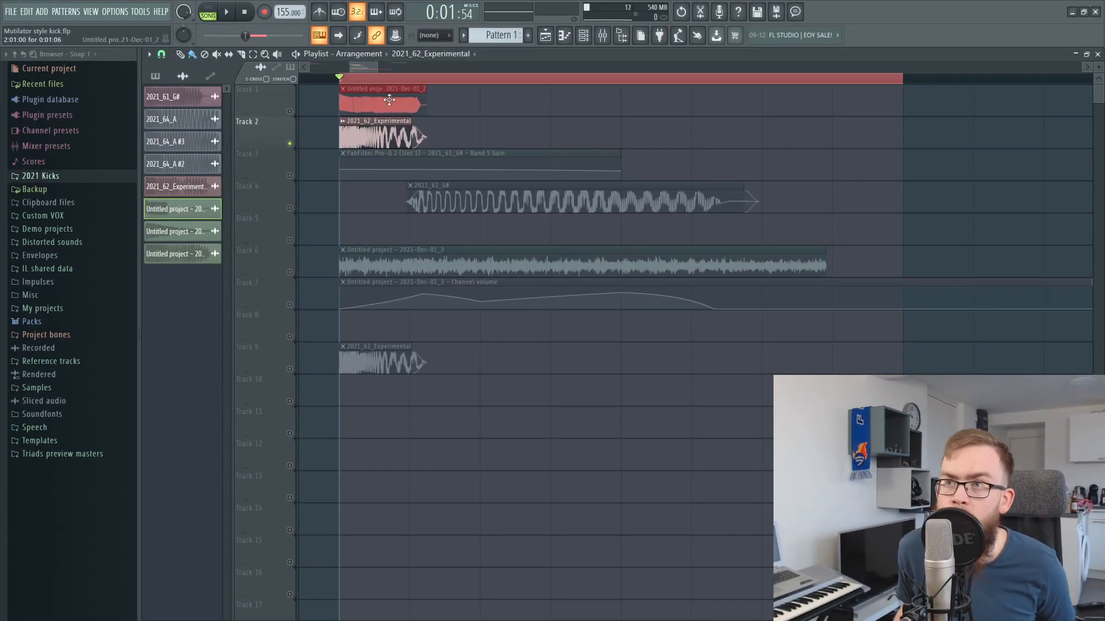
Replace the 2021_62_Experimental clip on Track 2 with its copy from Track 9 and unmute Track 1.
{"action": "mouse_move", "coordinate": [425, 131]}
{"action": "left_mouse_down"}
{"action": "mouse_move", "coordinate": [863, 137]}
{"action": "mouse_move", "coordinate": [409, 124]}
{"action": "mouse_move", "coordinate": [419, 123]}
{"action": "left_mouse_up"}
{"action": "right_click", "coordinate": [413, 125]}
{"action": "left_click_drag", "start_coordinate": [383, 348], "coordinate": [379, 128]}
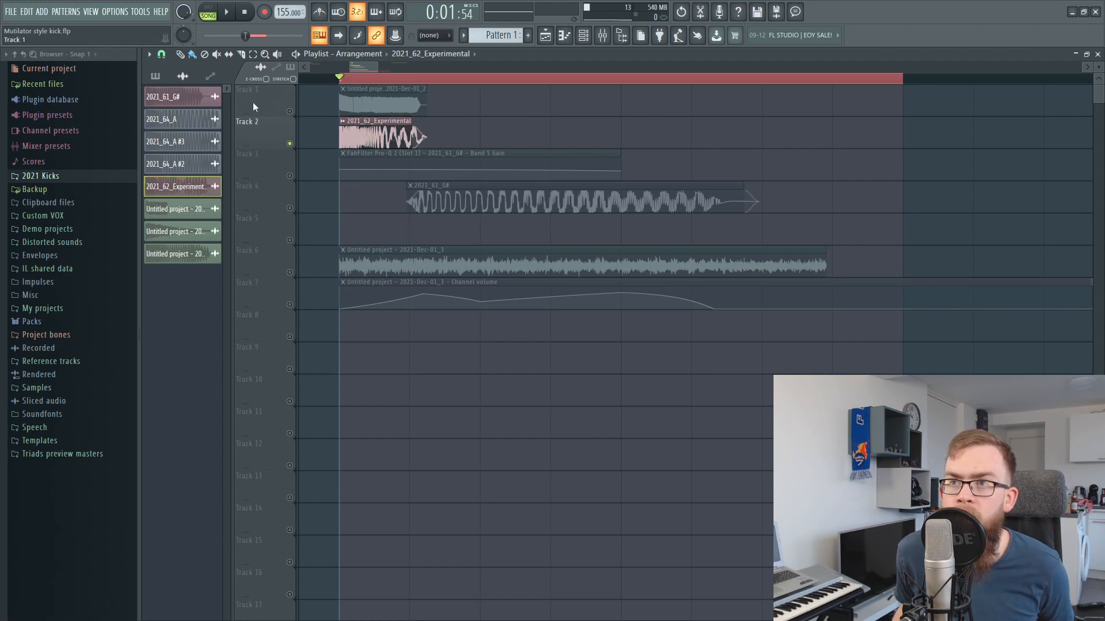
{"action": "left_click", "coordinate": [289, 111]}
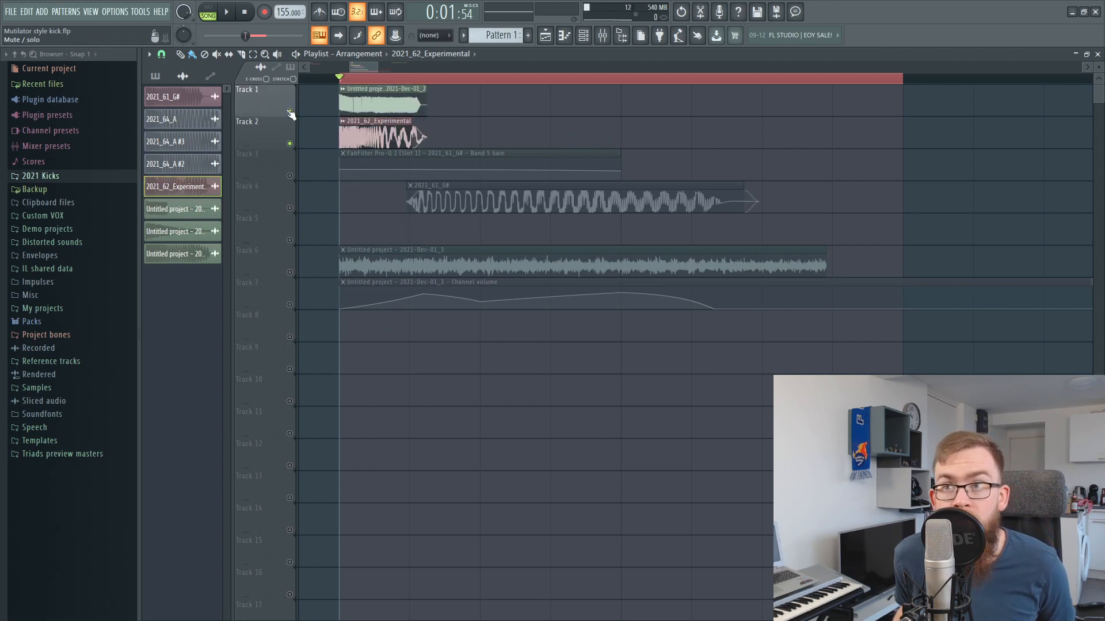
Compare the precomputed effects of 2021_62_Experimental with those of Untitled project - 2021-Dec-01_2.
{"action": "double_click", "coordinate": [388, 137]}
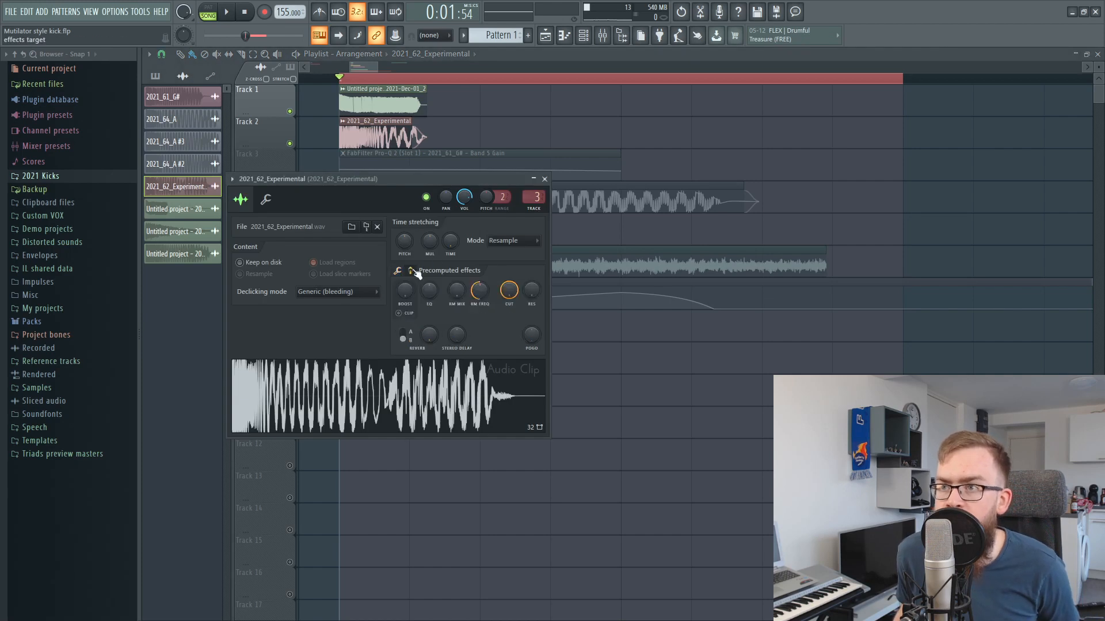
{"action": "left_click", "coordinate": [545, 179]}
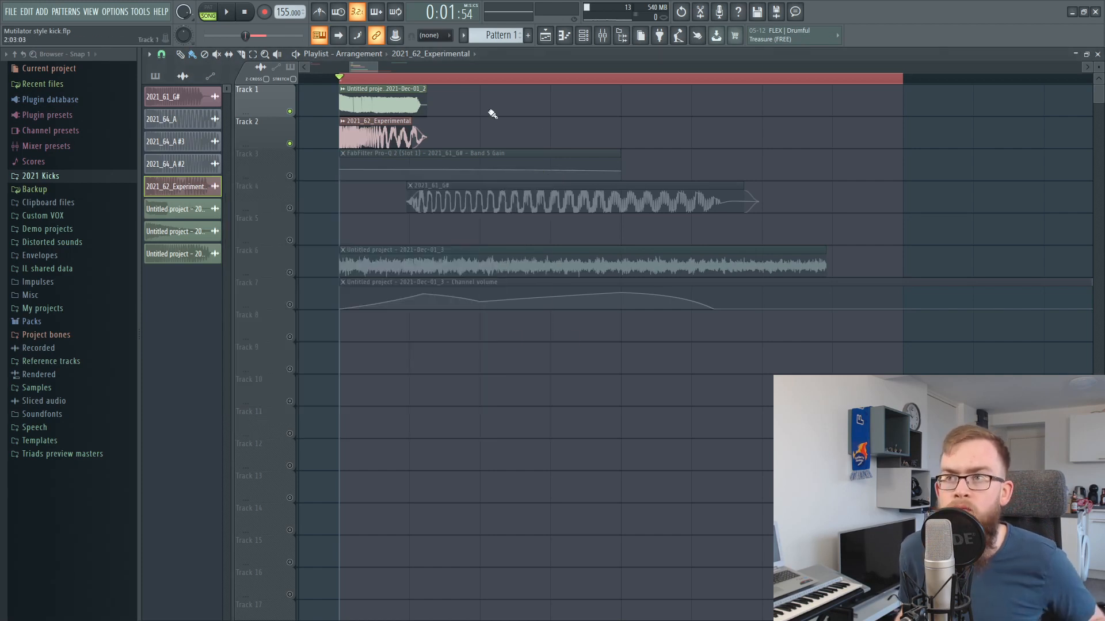
{"action": "double_click", "coordinate": [380, 104]}
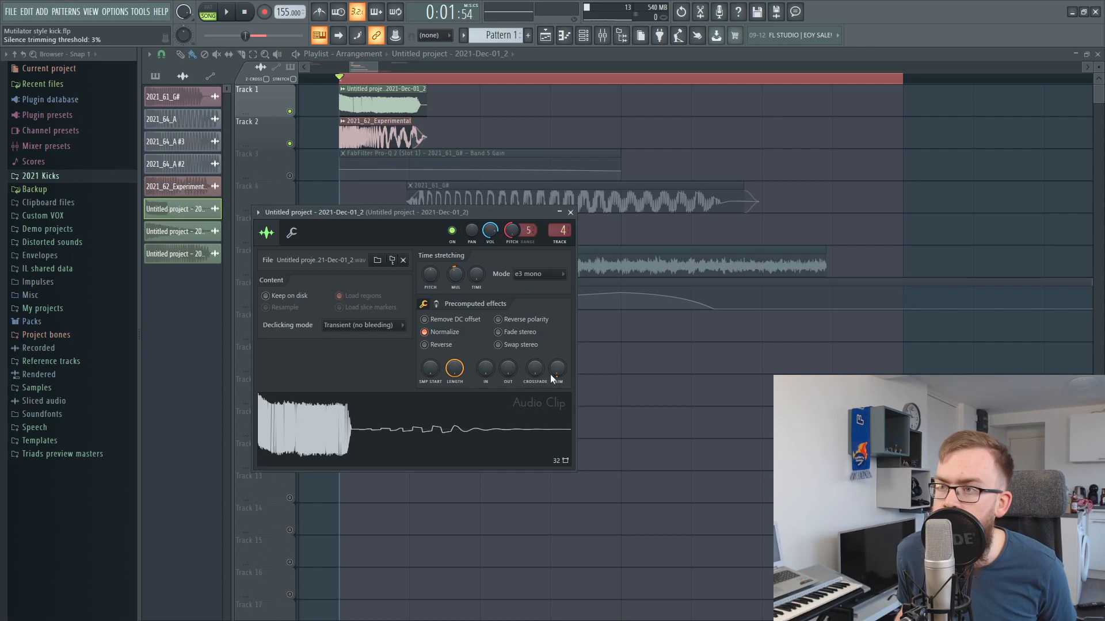
{"action": "left_click", "coordinate": [436, 304]}
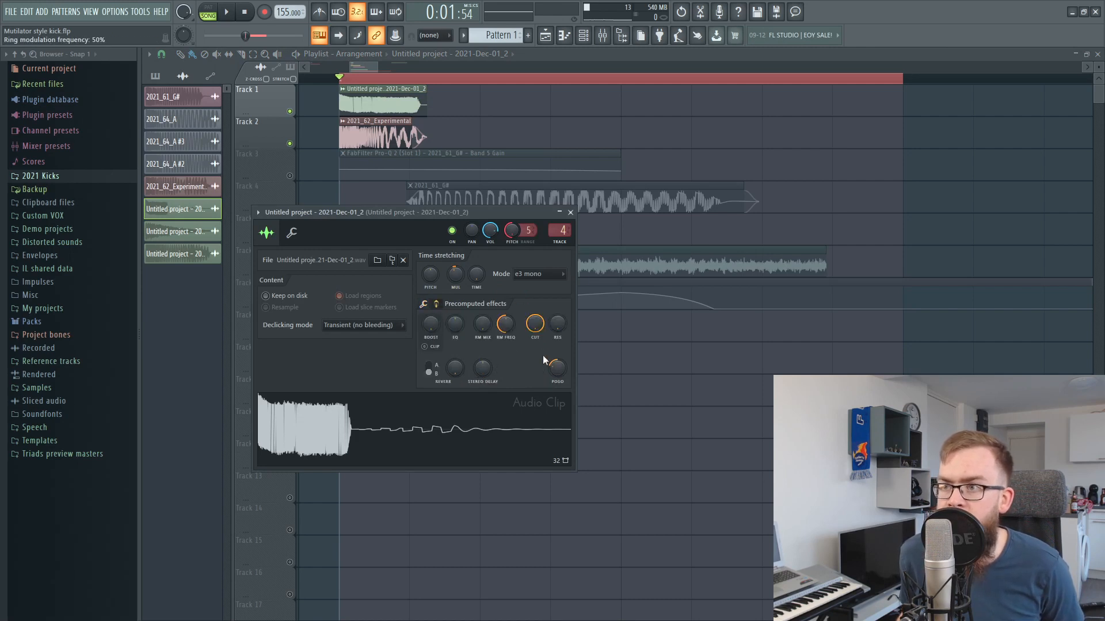
Play both kick layers and mute and unmute the 2021_62_Experimental mixer track to compare the sound.
{"action": "left_click", "coordinate": [368, 141]}
{"action": "left_click_drag", "start_coordinate": [393, 142], "coordinate": [394, 139]}
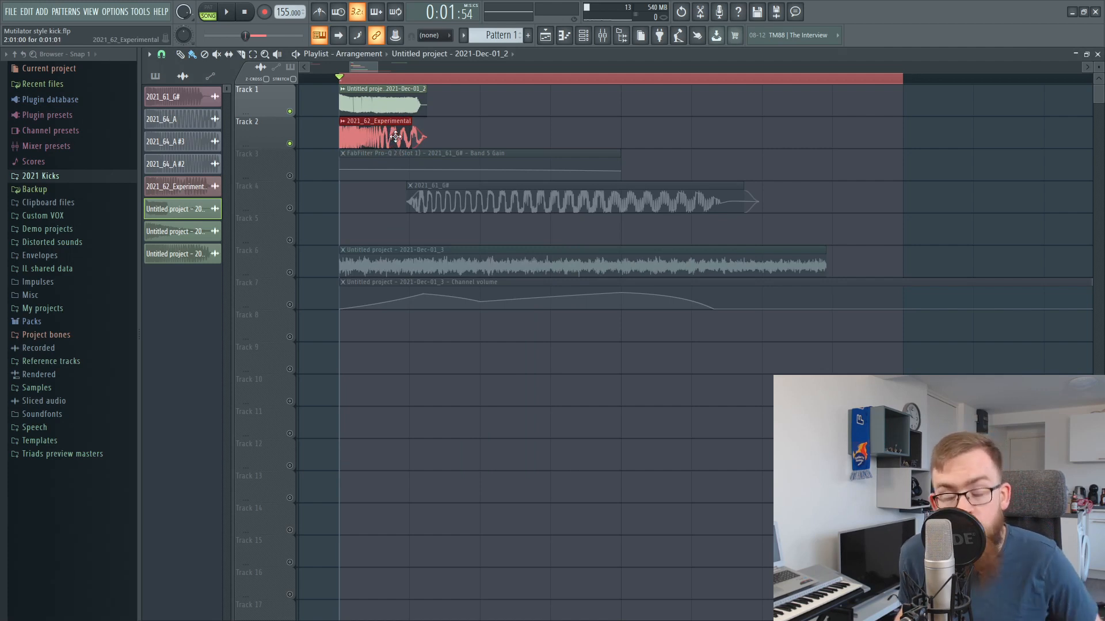
{"action": "left_click", "coordinate": [571, 113]}
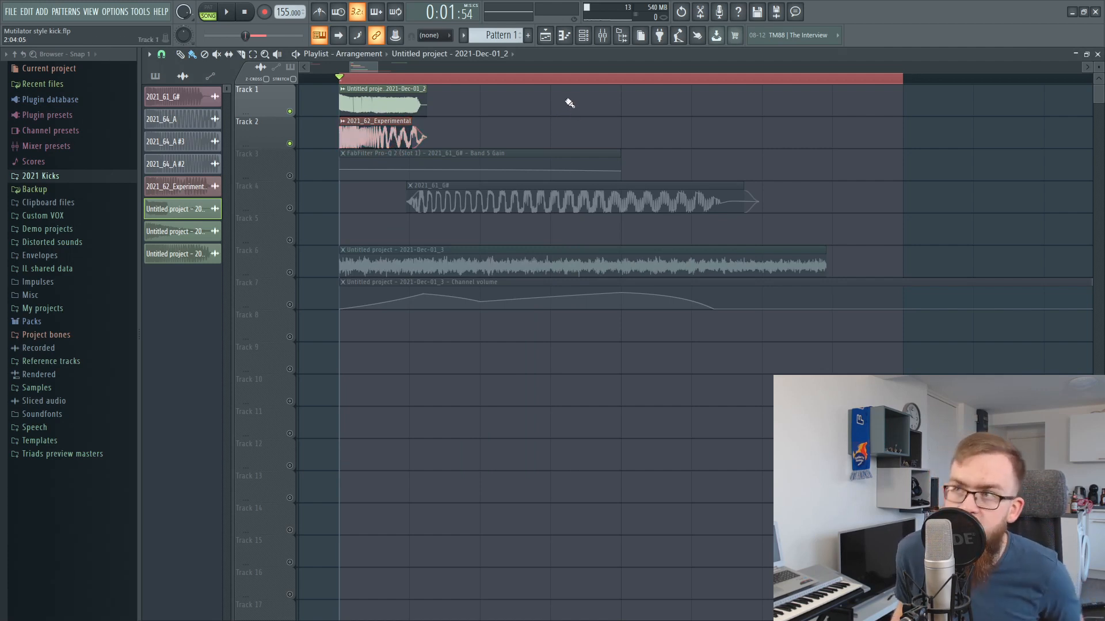
{"action": "key", "text": "space"}
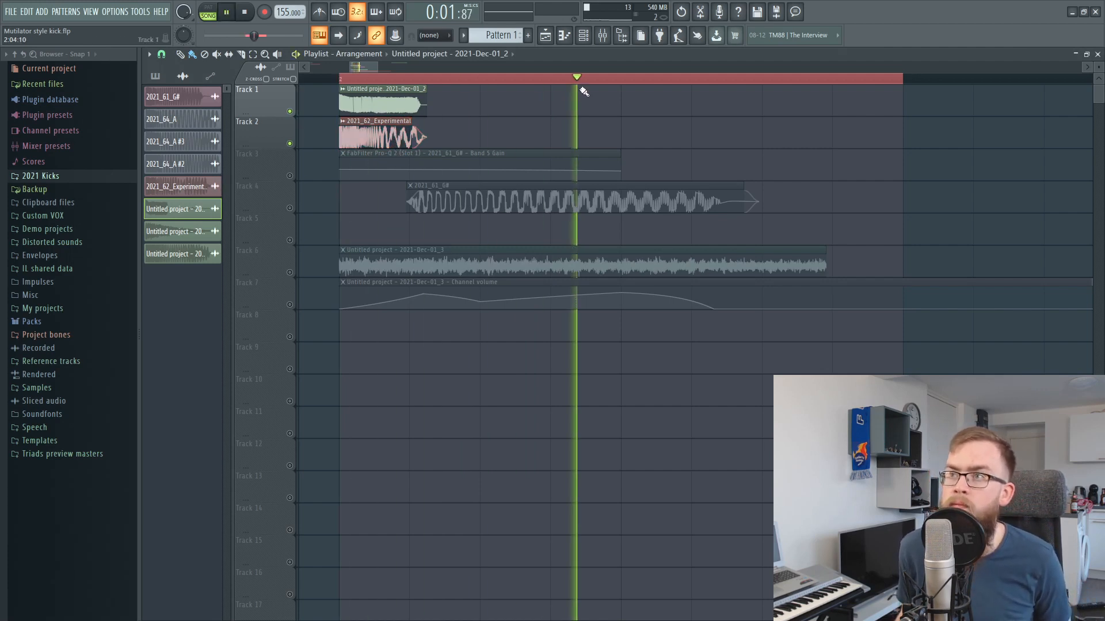
{"action": "left_click", "coordinate": [594, 36]}
{"action": "left_click", "coordinate": [601, 35]}
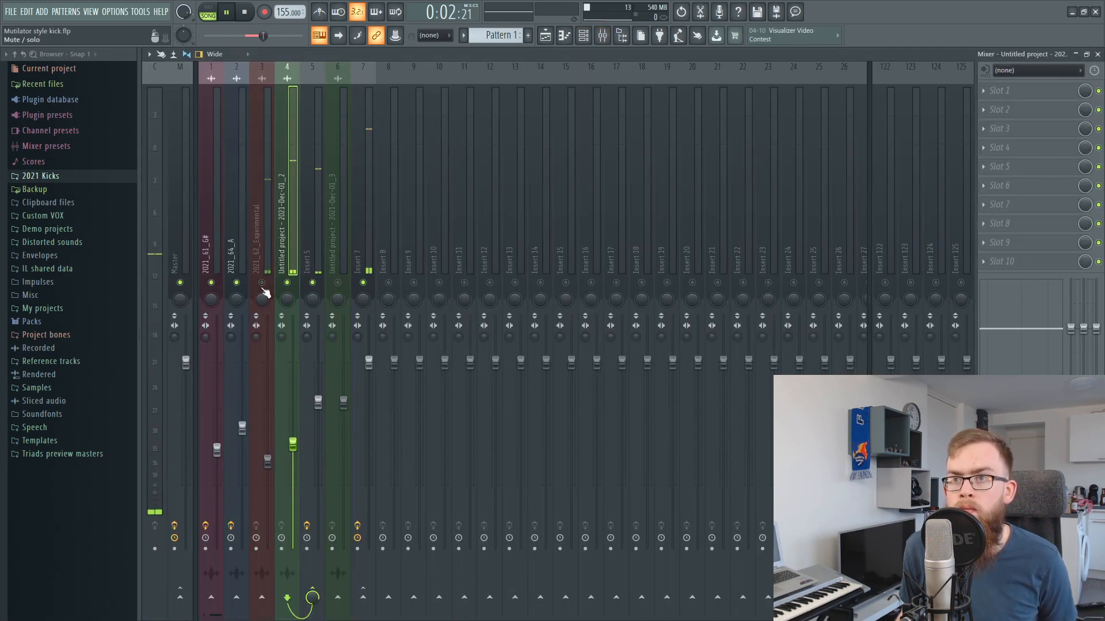
{"action": "key", "text": "space"}
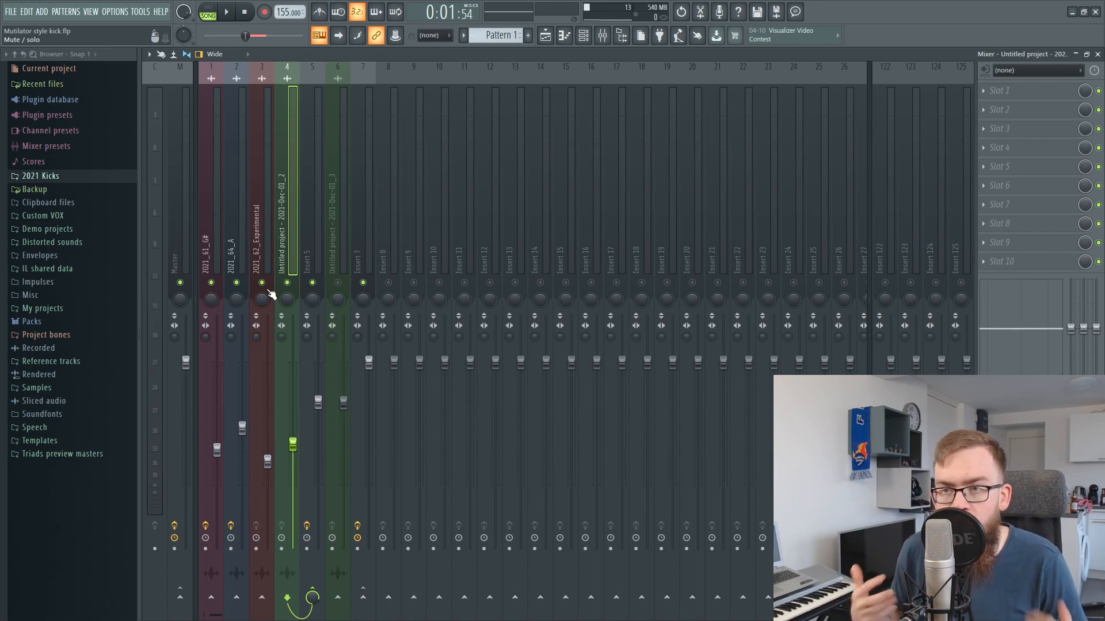
Select the Insert 5 mixer track, enable its first FabFilter Pro-Q 2 and check that EQ.
{"action": "left_click", "coordinate": [306, 254]}
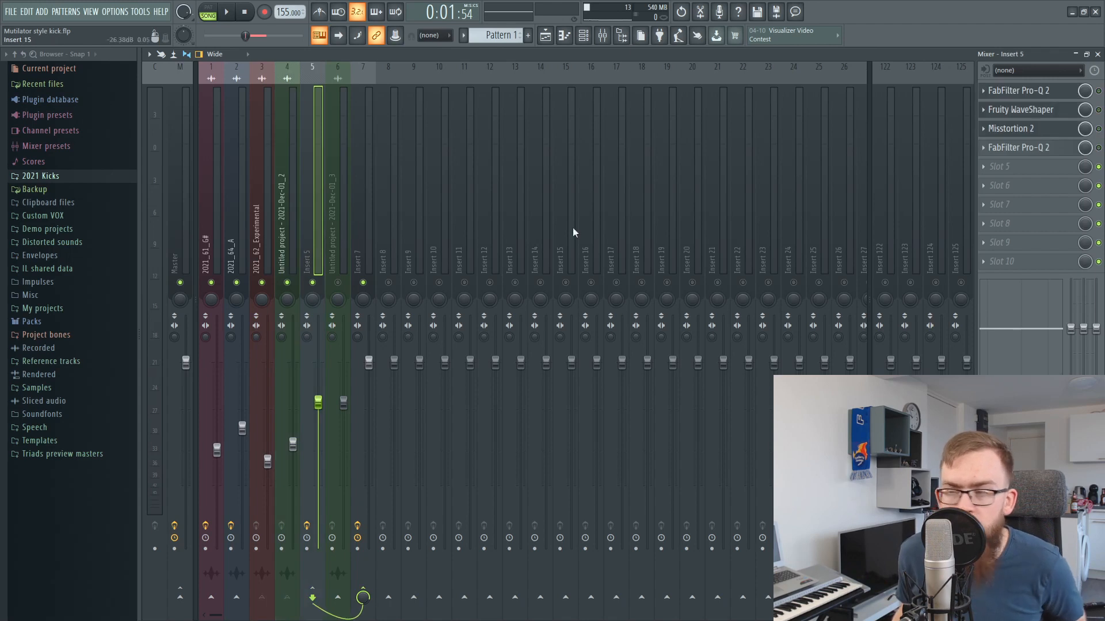
{"action": "left_click", "coordinate": [1030, 90]}
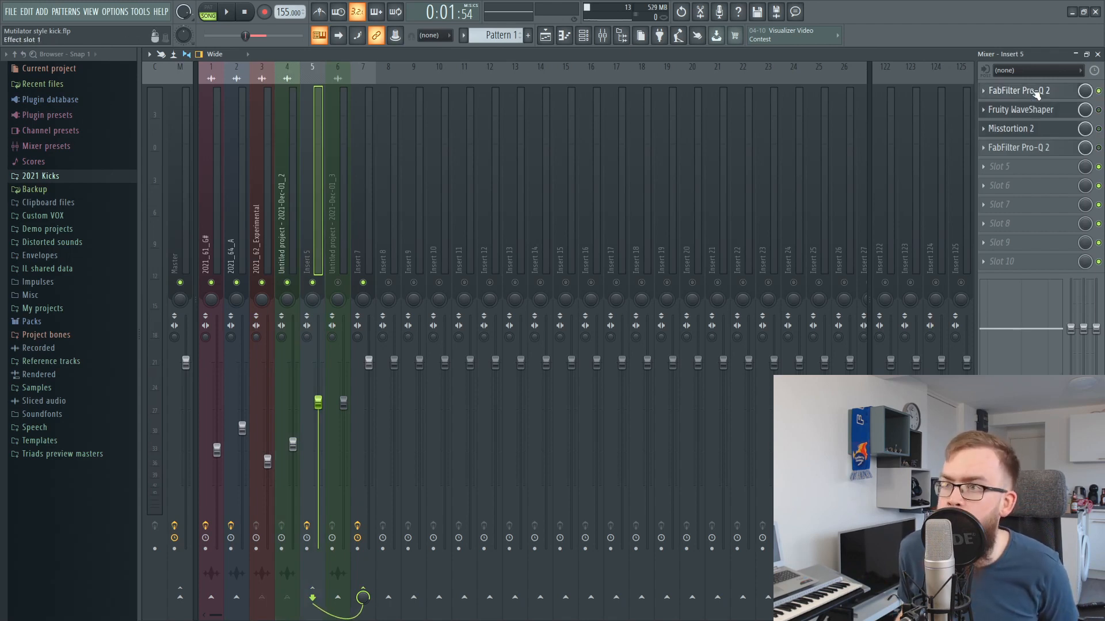
{"action": "left_click", "coordinate": [1035, 92]}
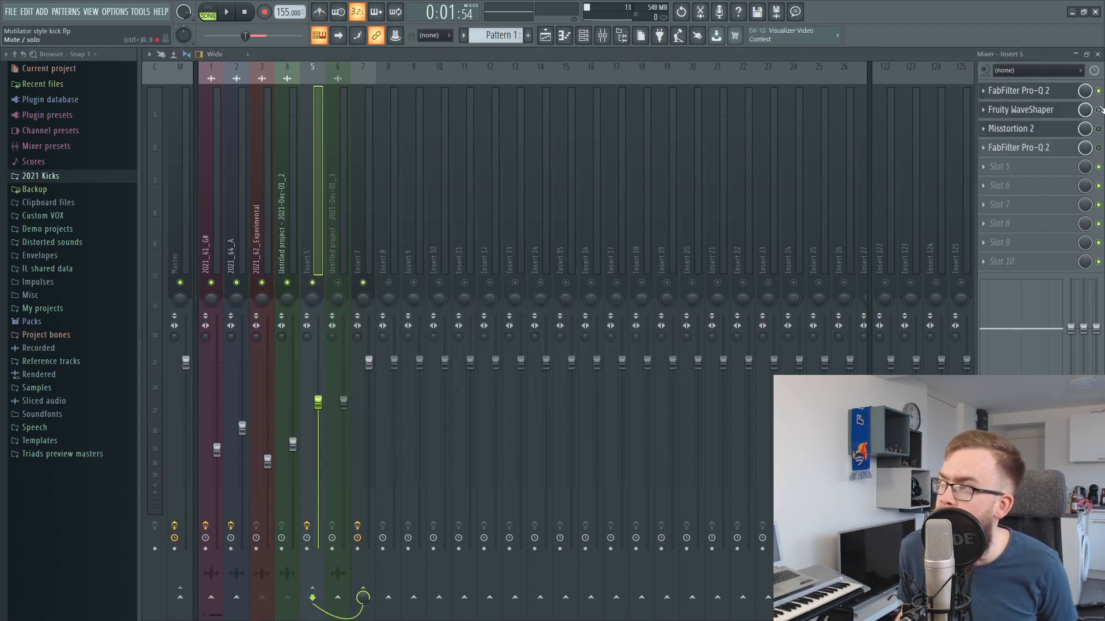
Enable Fruity WaveShaper on Insert 5 and play the kick with its distortion curve open.
{"action": "left_click", "coordinate": [1036, 111]}
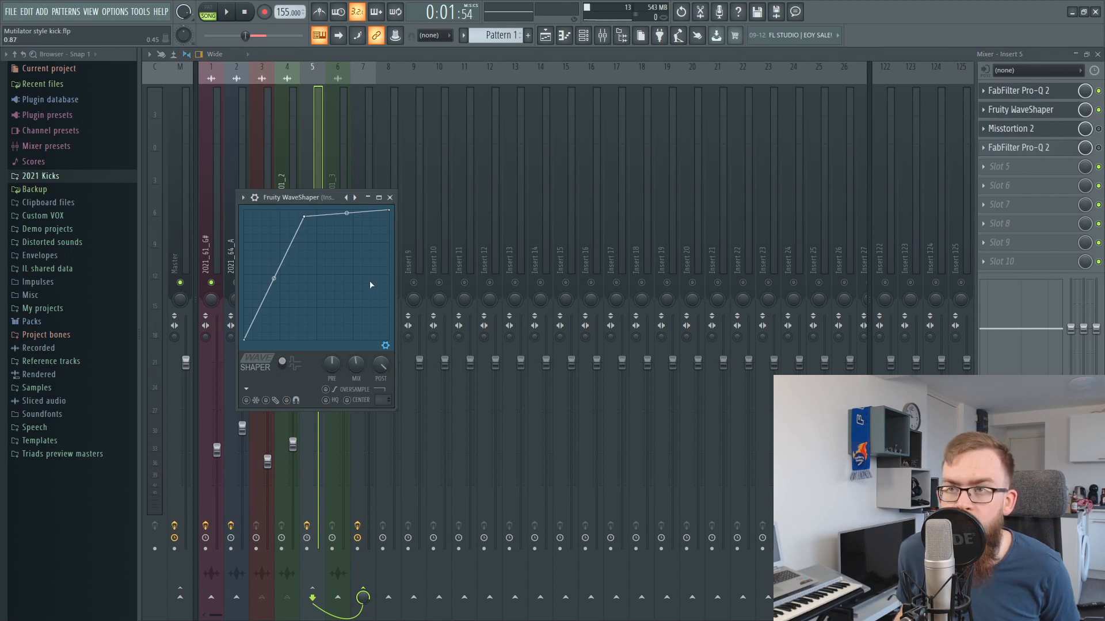
{"action": "left_click_drag", "start_coordinate": [299, 199], "coordinate": [549, 193]}
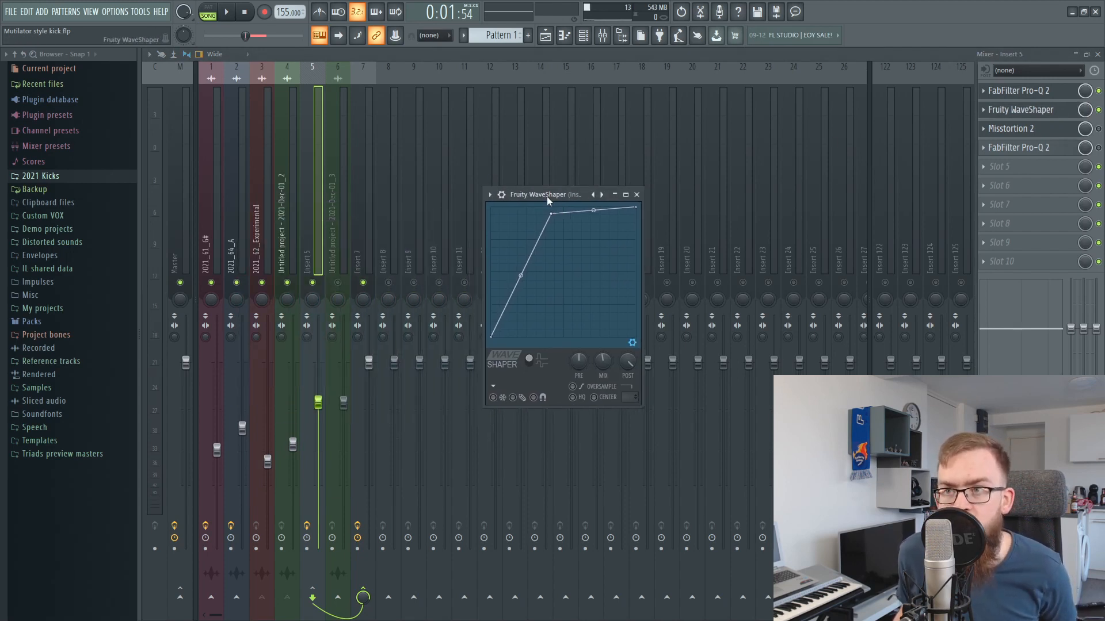
{"action": "key", "text": "space"}
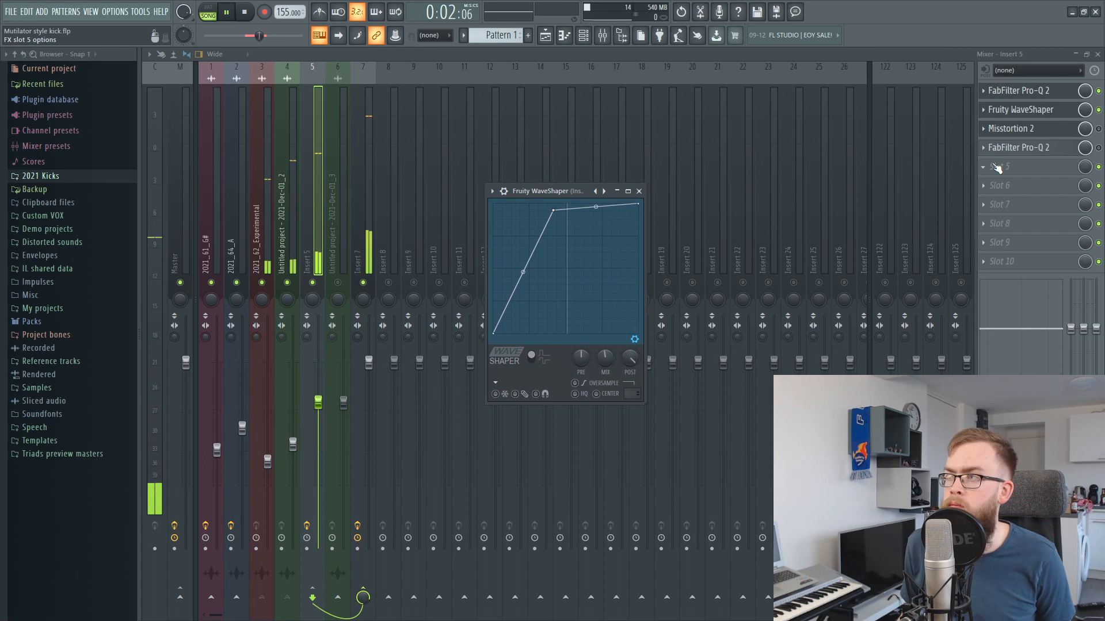
{"action": "key", "text": "space"}
Enable Misstortion 2 on Insert 5 and play the kick, toggling the effect to compare the sound.
{"action": "left_click", "coordinate": [1099, 128]}
{"action": "left_click", "coordinate": [1027, 131]}
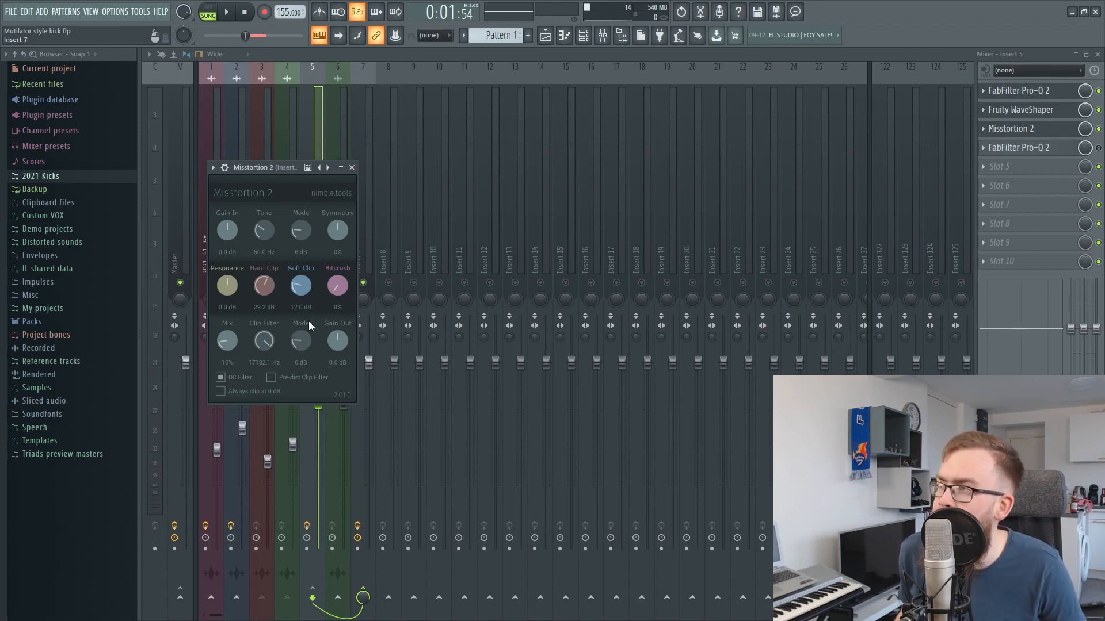
{"action": "key", "text": "space"}
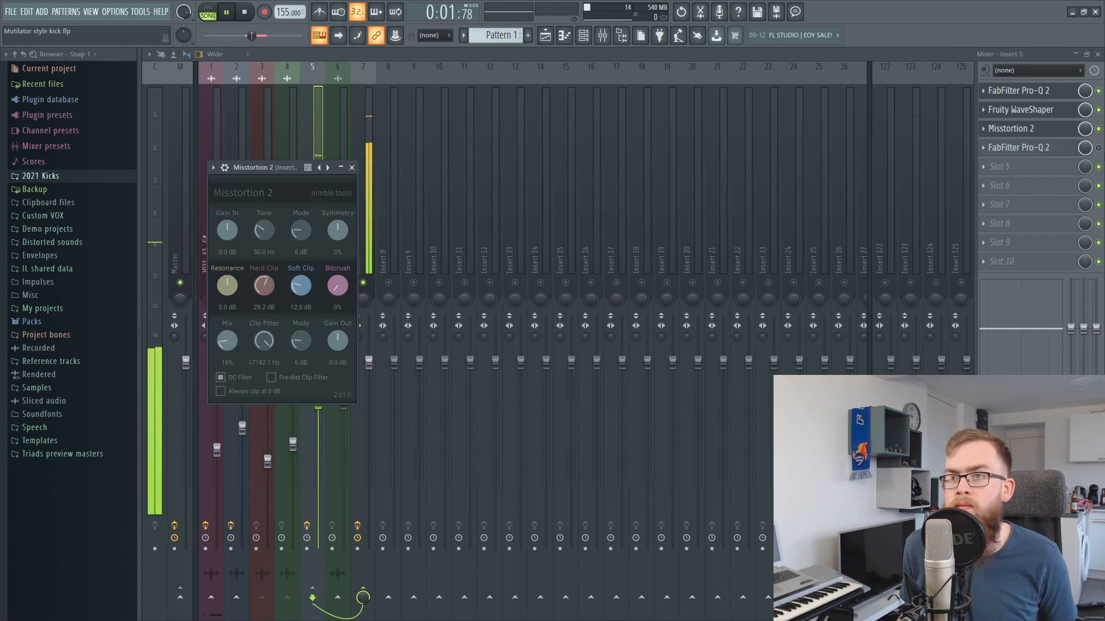
{"action": "left_click", "coordinate": [1099, 130]}
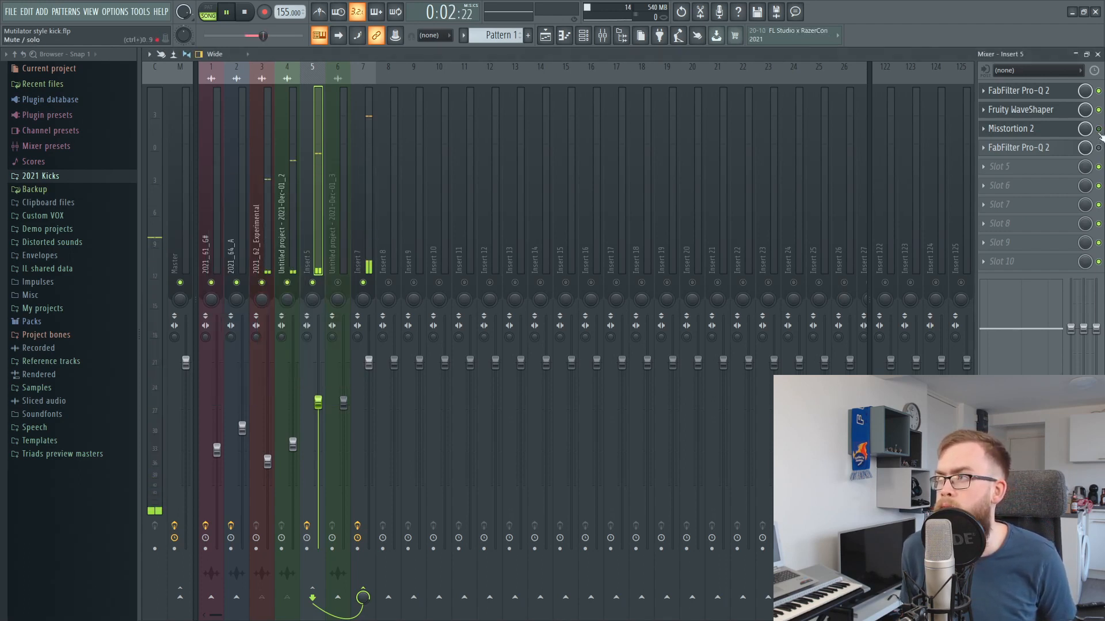
{"action": "key", "text": "space"}
Enable the last FabFilter Pro-Q 2 on Insert 5 and play the kick through the complete effect chain.
{"action": "left_click", "coordinate": [1008, 148]}
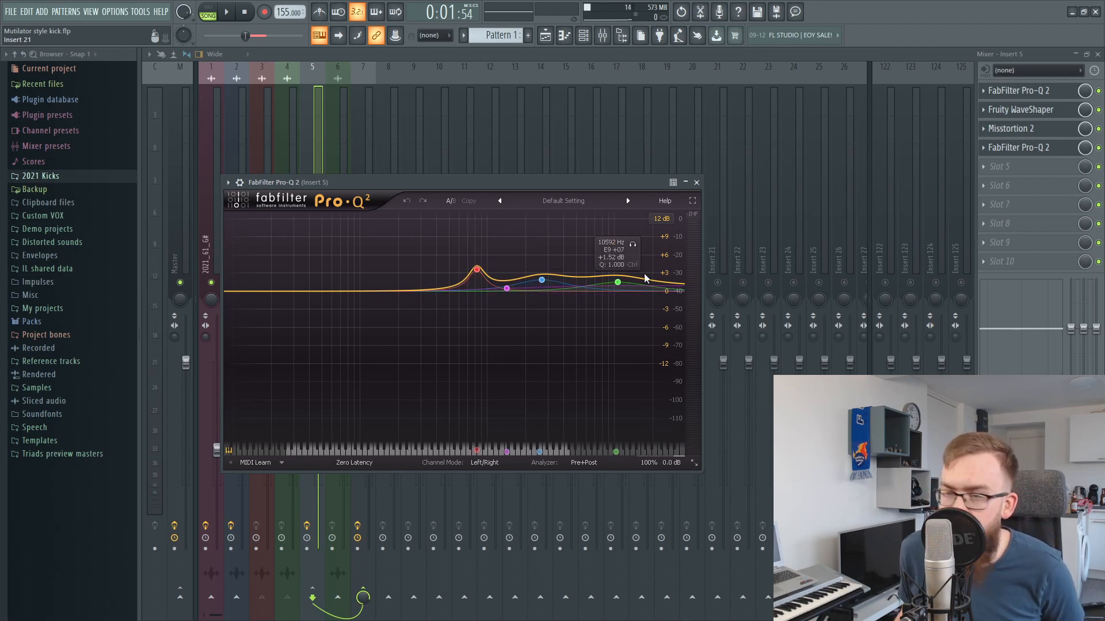
{"action": "key", "text": "space"}
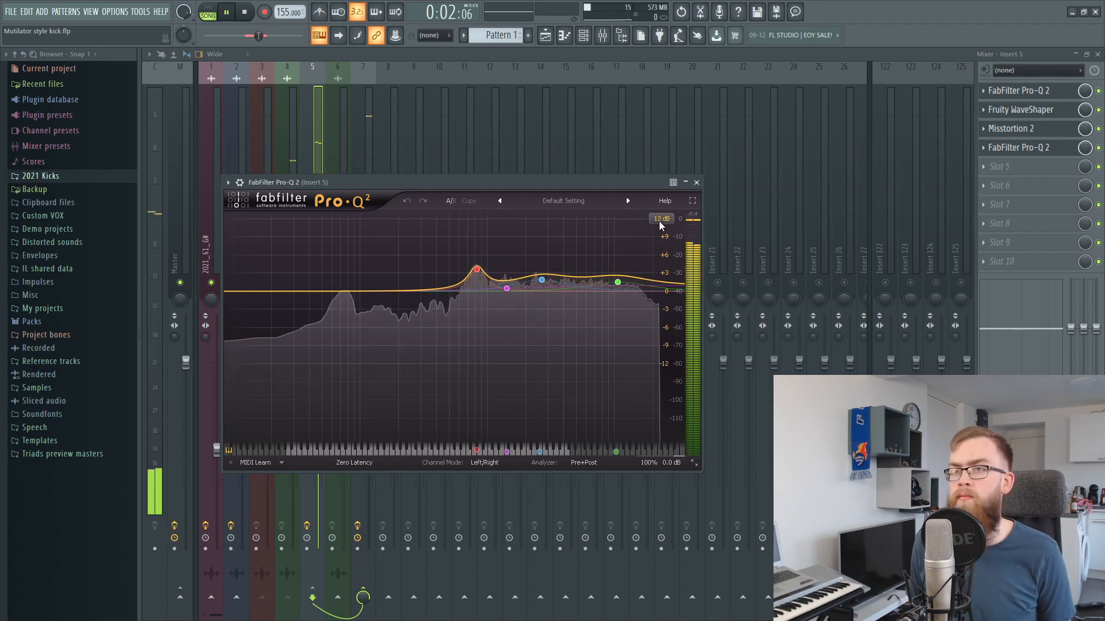
{"action": "left_click", "coordinate": [517, 50]}
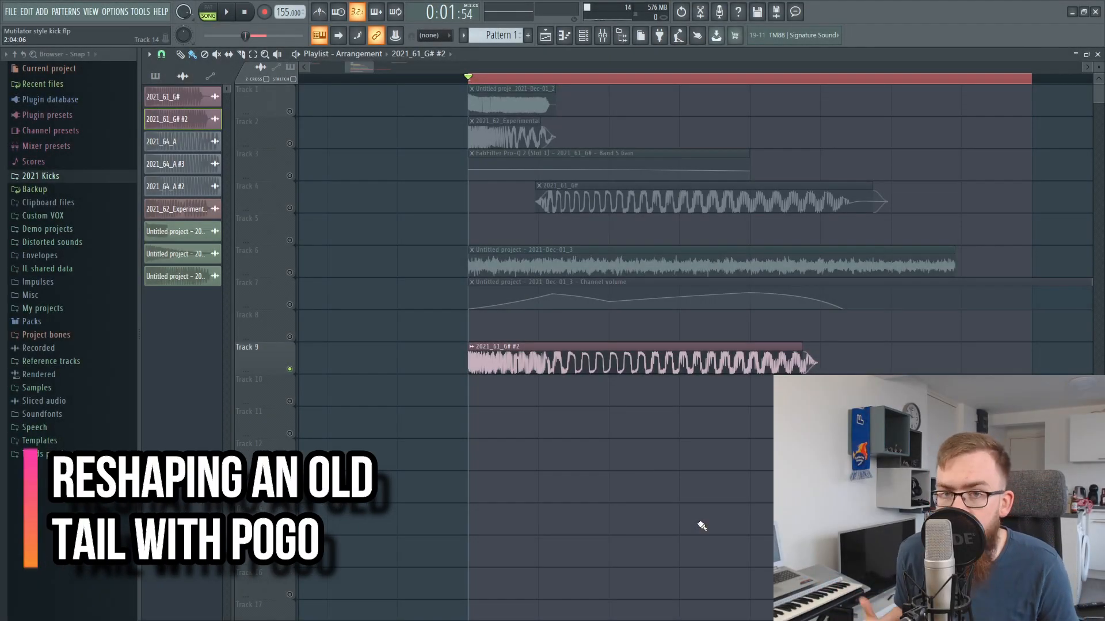
Play the original 2021_61_G# #2 kick on Track 9 and examine the sampler settings of the 2021_61_G# clip on Track 4.
{"action": "key", "text": "space"}
{"action": "key", "text": "space"}
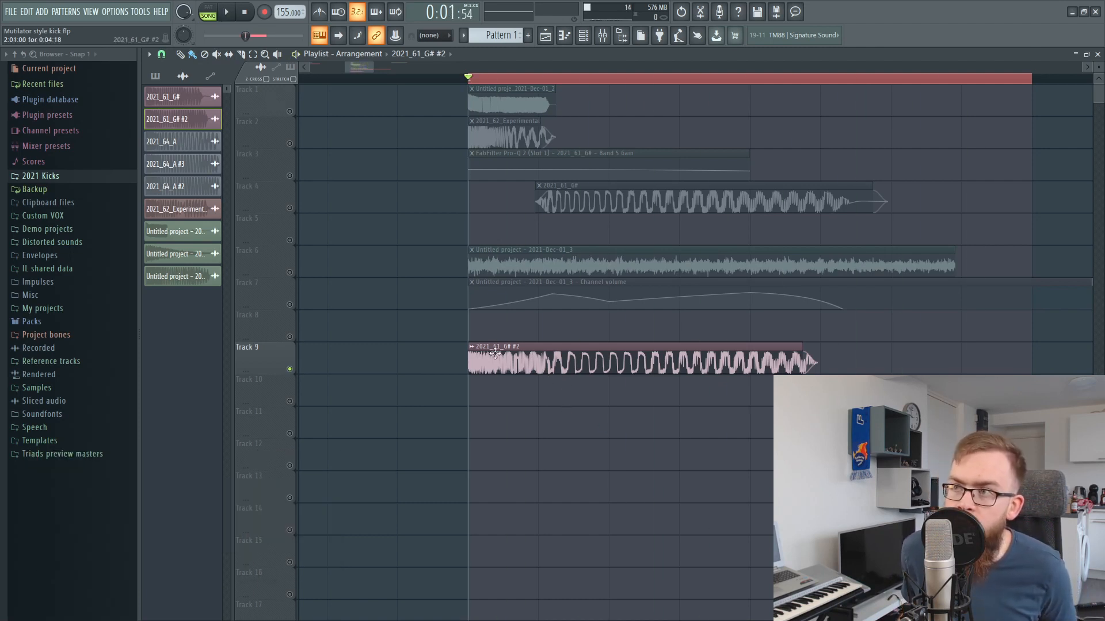
{"action": "double_click", "coordinate": [593, 208]}
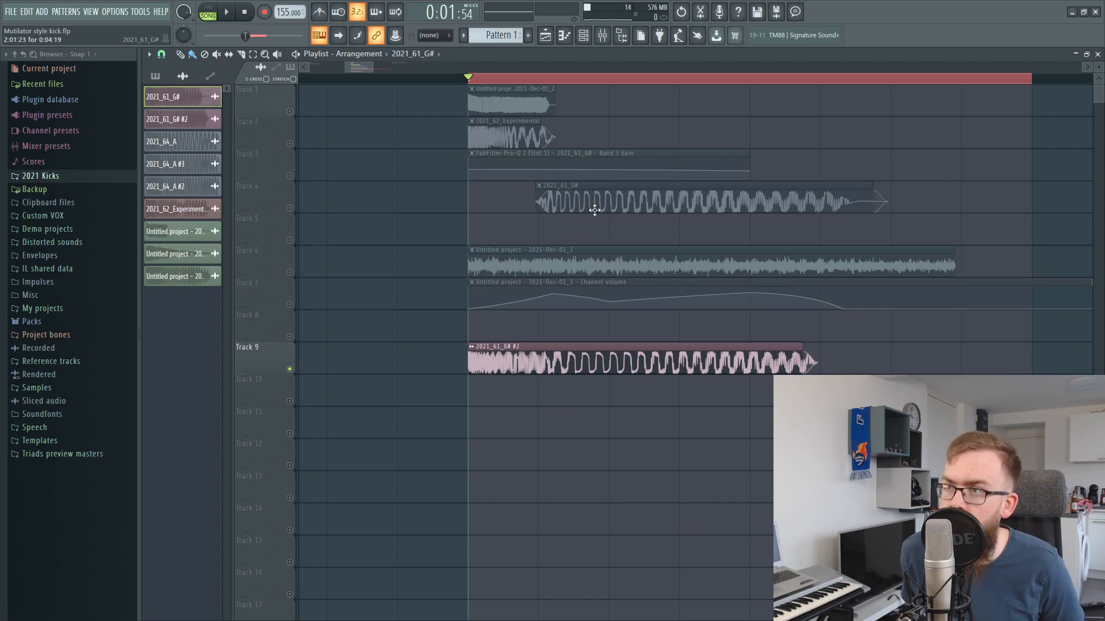
{"action": "left_click_drag", "start_coordinate": [383, 156], "coordinate": [736, 272]}
{"action": "left_click", "coordinate": [730, 361]}
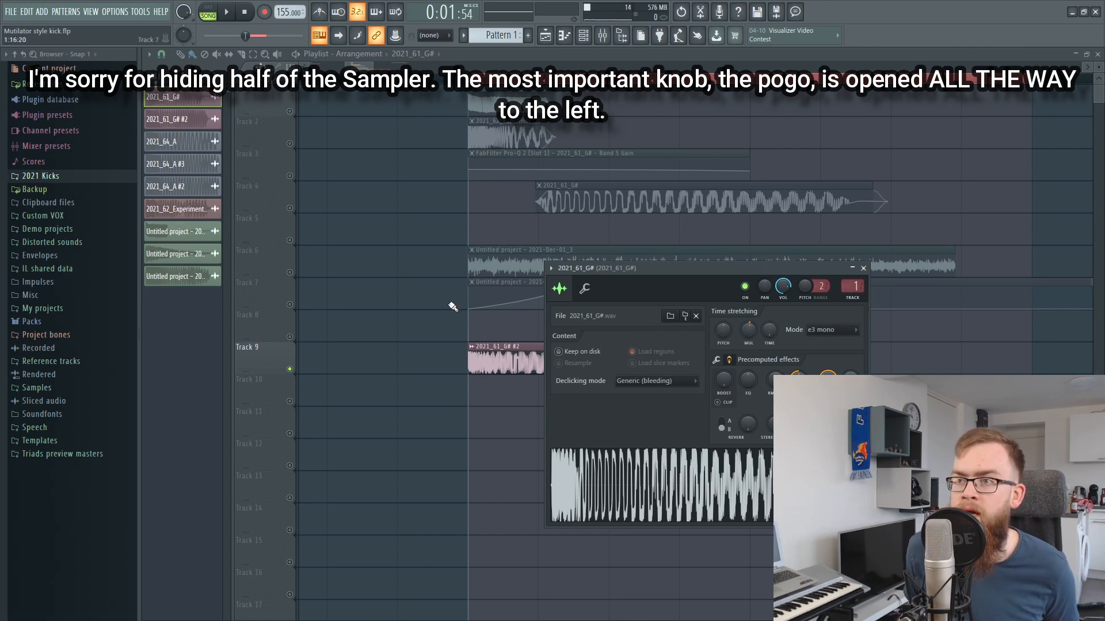
{"action": "key", "text": "Escape"}
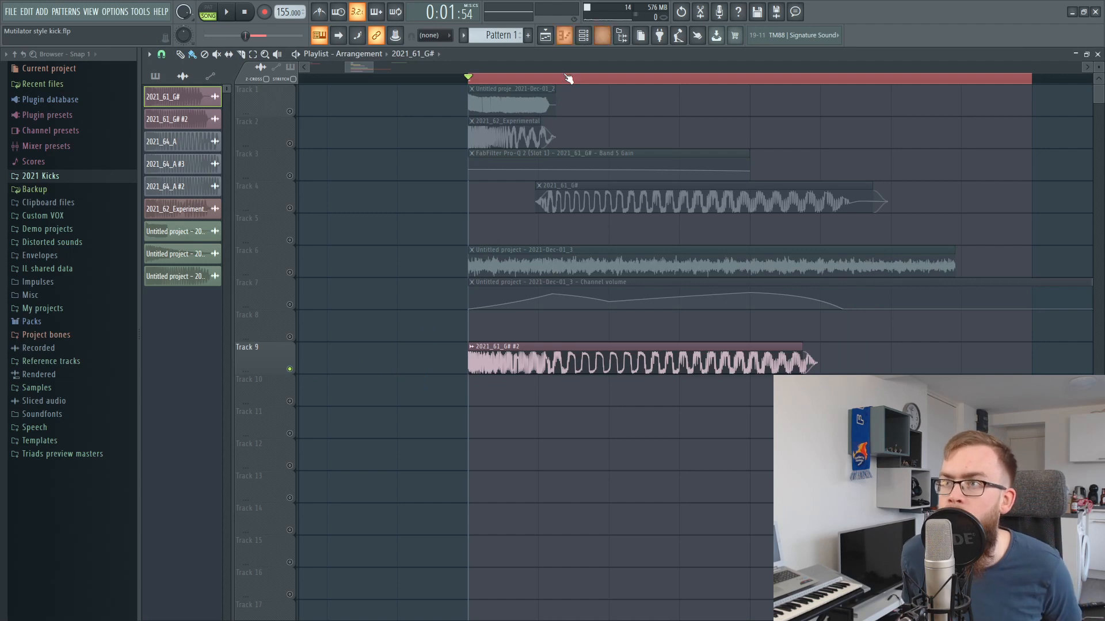
Play the original kick once more, delete its clip from Track 9 and solo Track 4.
{"action": "key", "text": "space"}
{"action": "key", "text": "space"}
{"action": "right_click", "coordinate": [536, 370]}
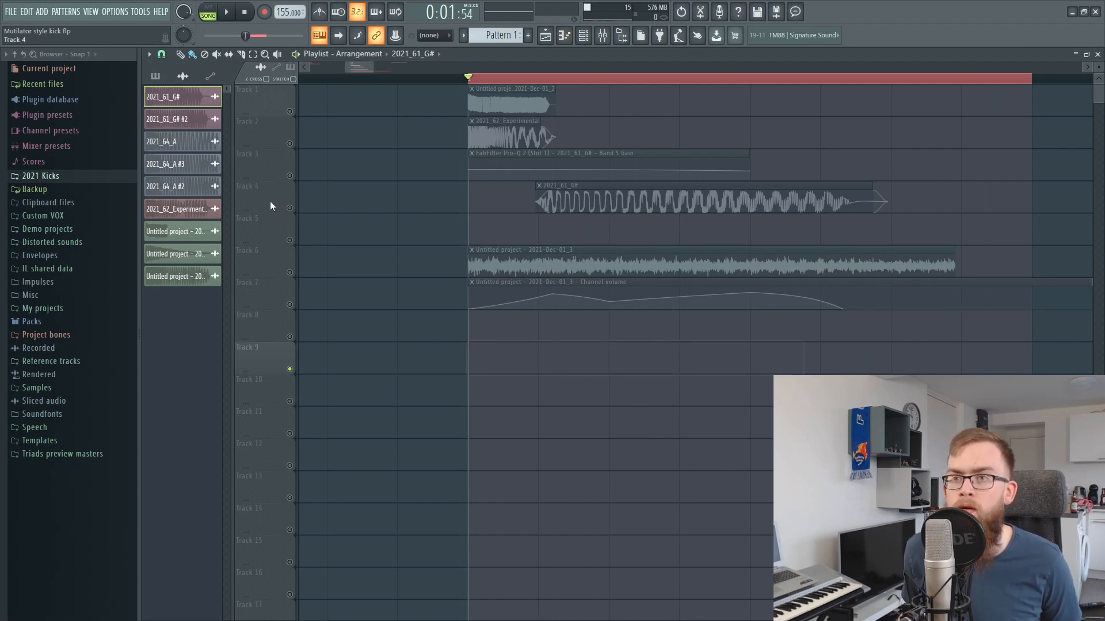
{"action": "right_click", "coordinate": [290, 208]}
Check the effects on the 2021_61_G# mixer track and play the reshaped tail on Track 4 alone.
{"action": "left_click", "coordinate": [601, 40]}
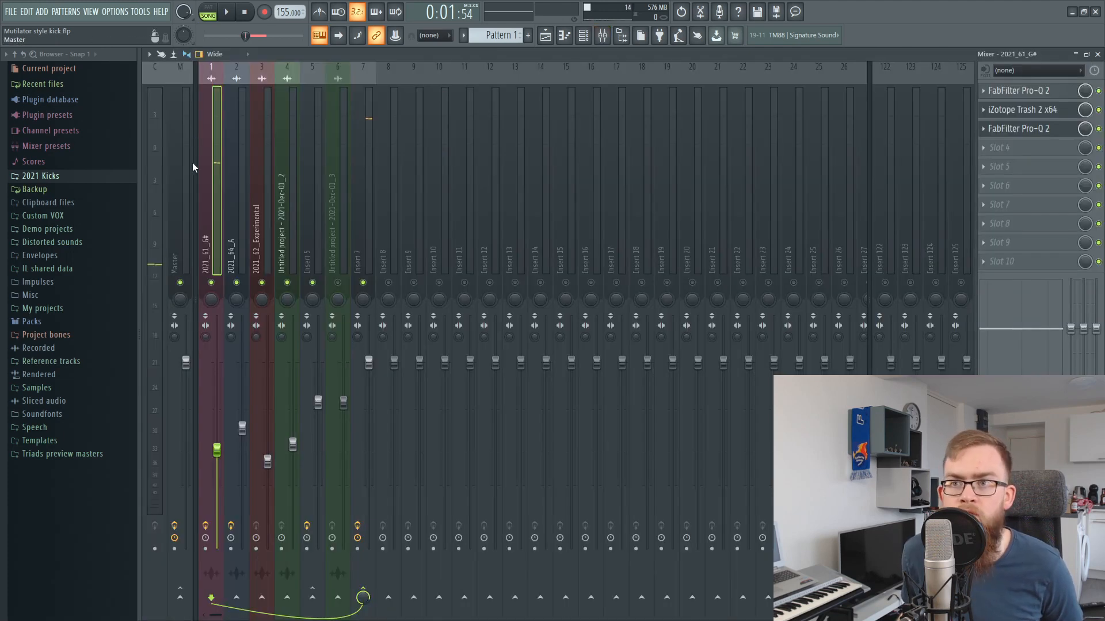
{"action": "left_click", "coordinate": [1098, 54]}
{"action": "key", "text": "space"}
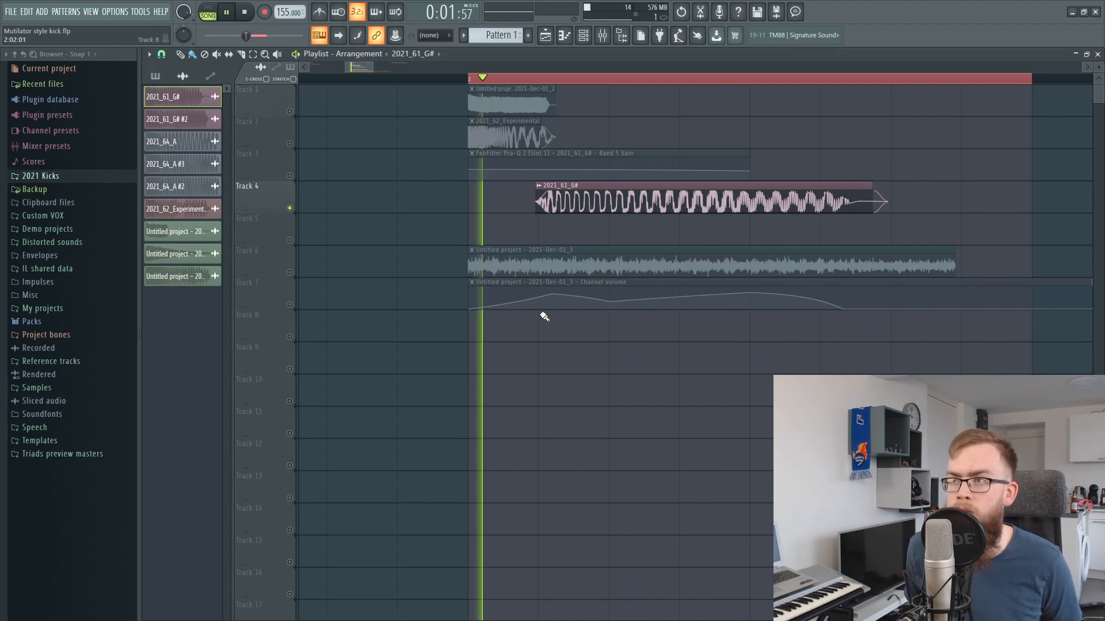
{"action": "key", "text": "space"}
Compare the 2021_61_G# tail without the Pogo effect and with Pogo at -100%.
{"action": "double_click", "coordinate": [579, 208]}
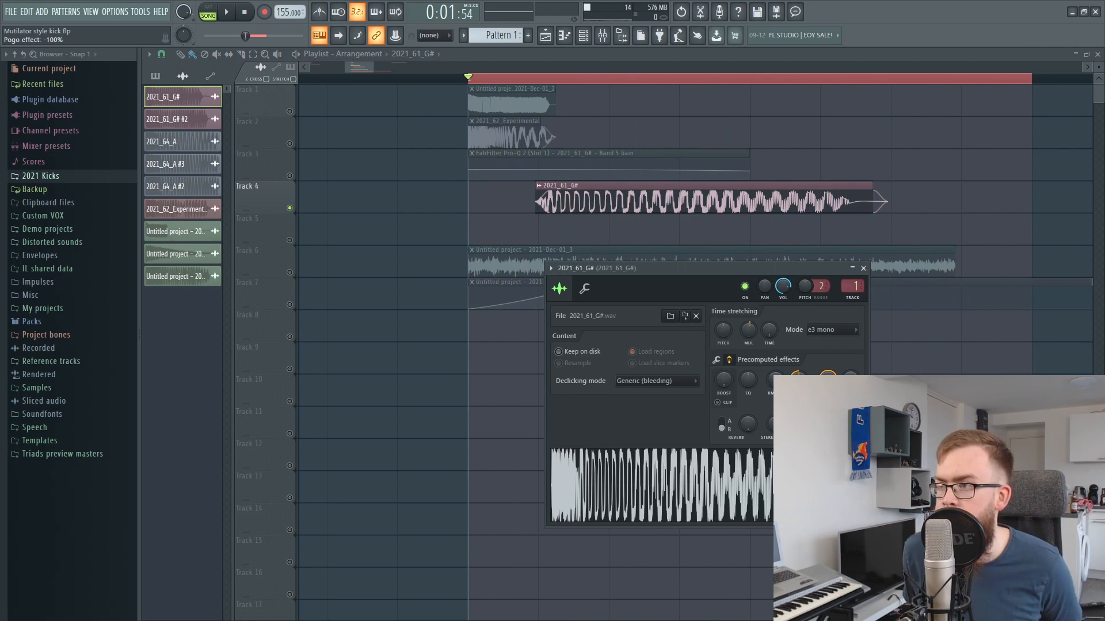
{"action": "left_click_drag", "start_coordinate": [800, 425], "coordinate": [800, 483]}
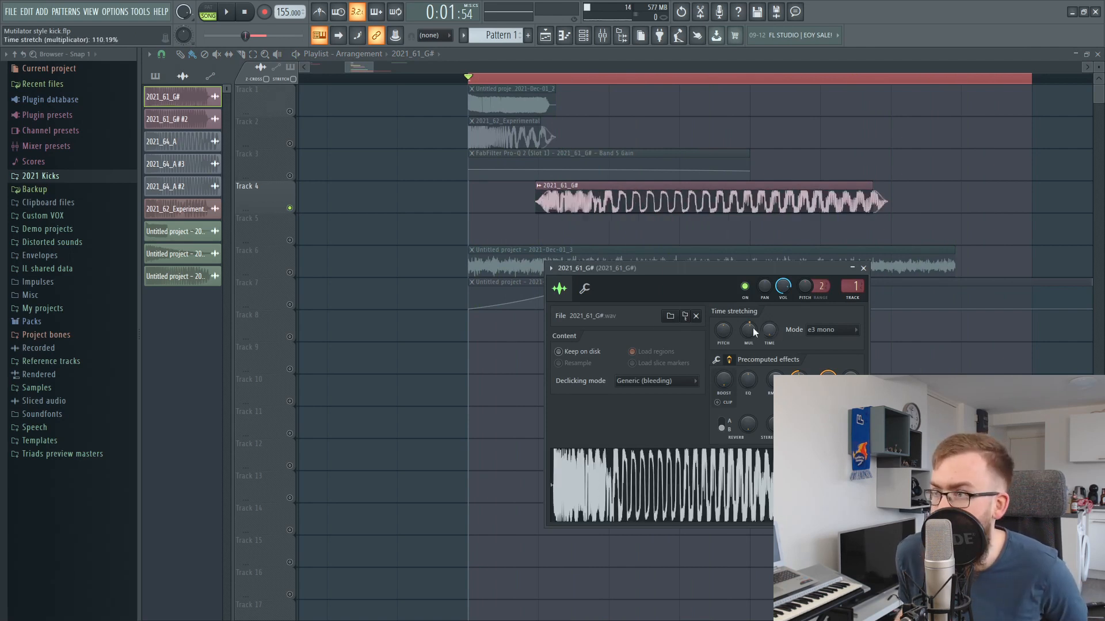
{"action": "key", "text": "space"}
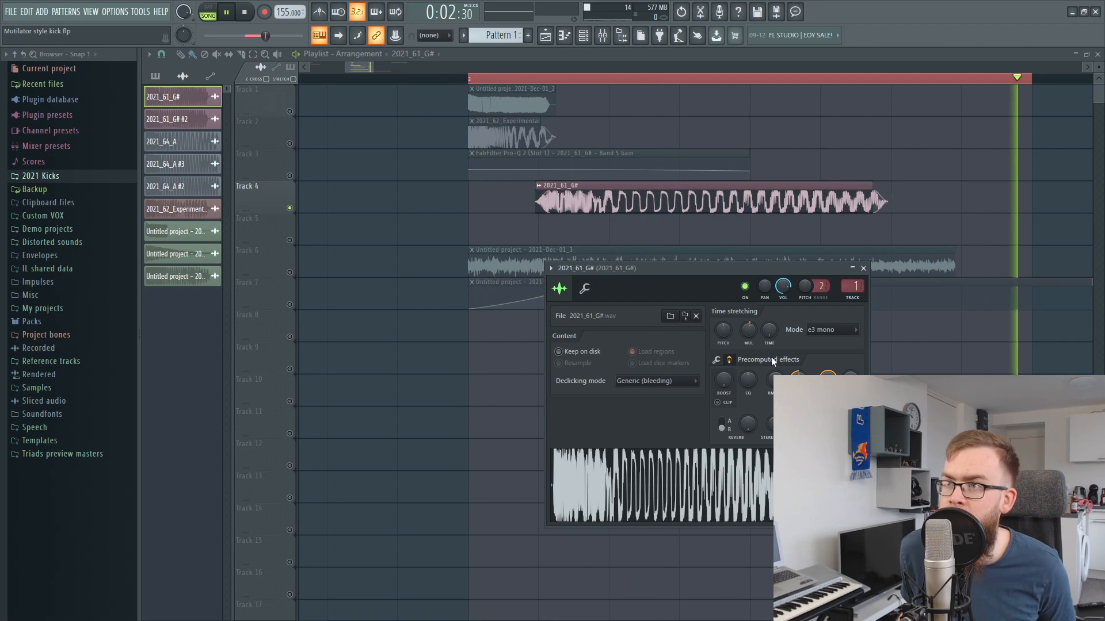
{"action": "key", "text": "space"}
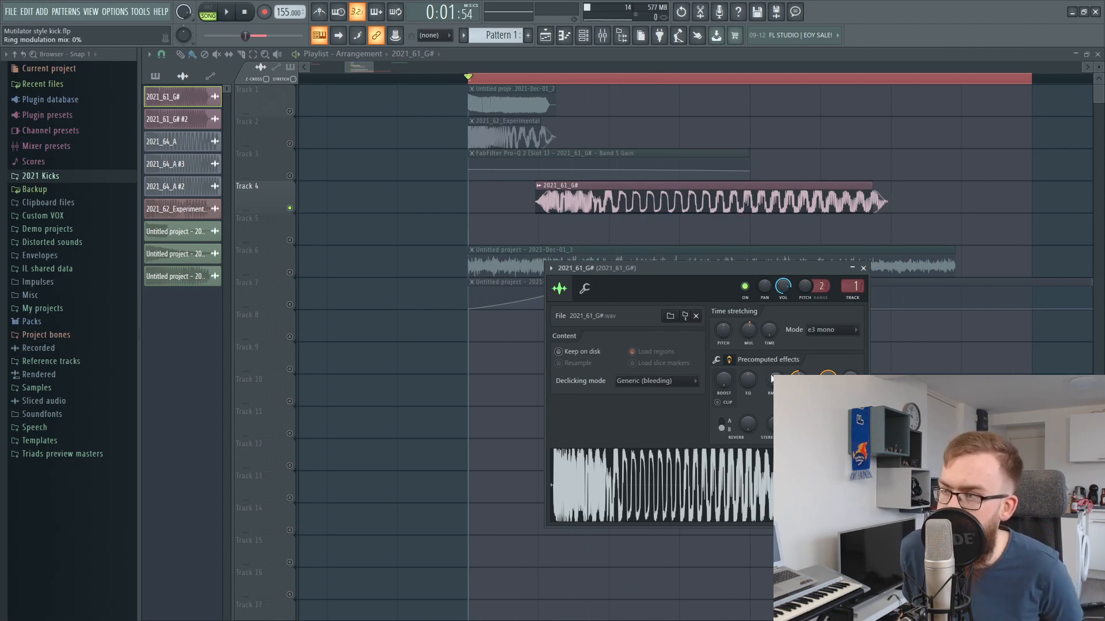
{"action": "left_click_drag", "start_coordinate": [799, 424], "coordinate": [798, 489]}
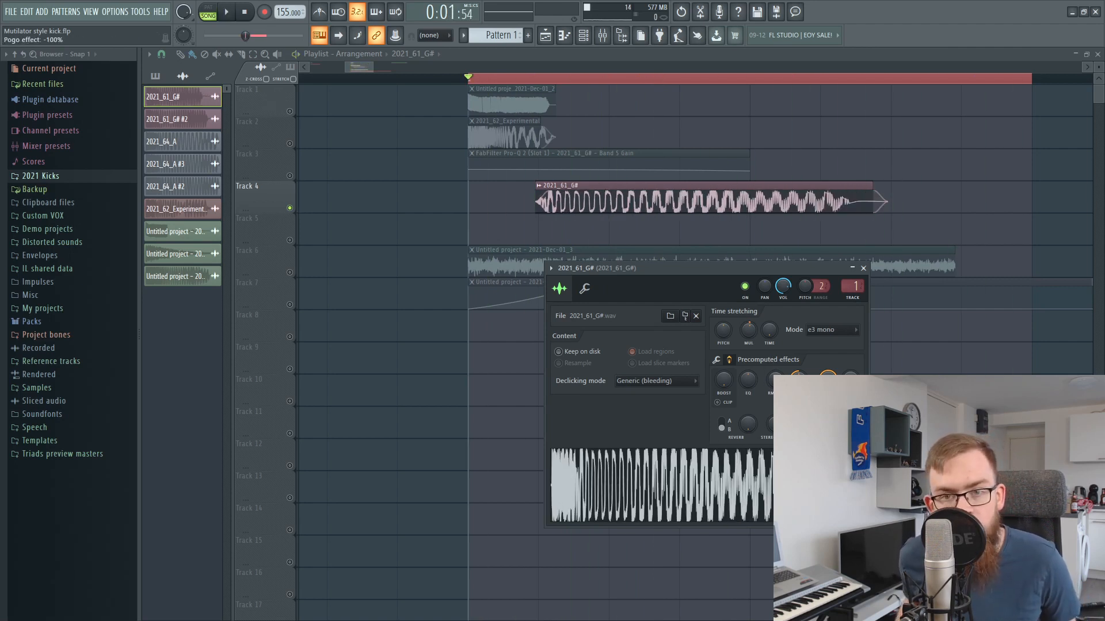
{"action": "key", "text": "space"}
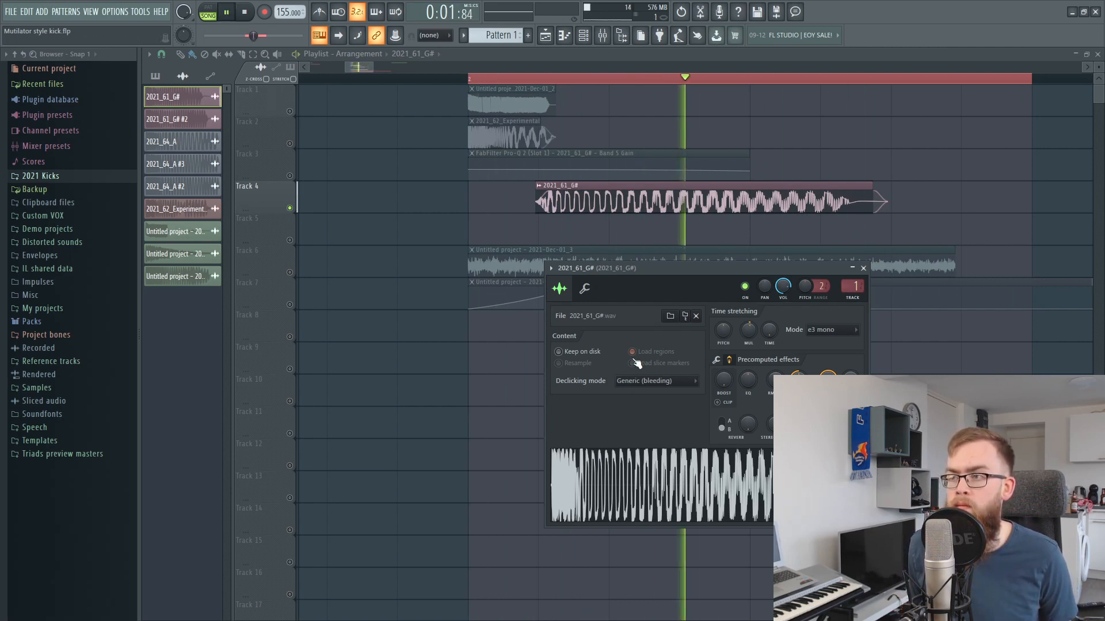
{"action": "key", "text": "space"}
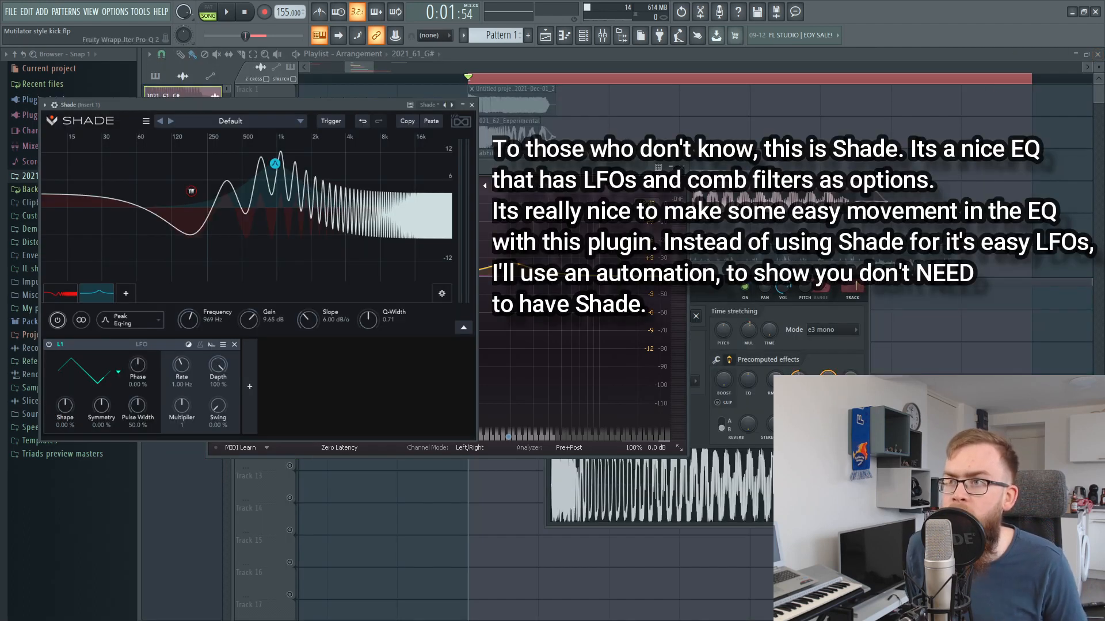
Close the open plugin windows and select the FabFilter Pro-Q 2 Band 5 Gain automation clip on Track 3.
{"action": "left_click", "coordinate": [864, 272]}
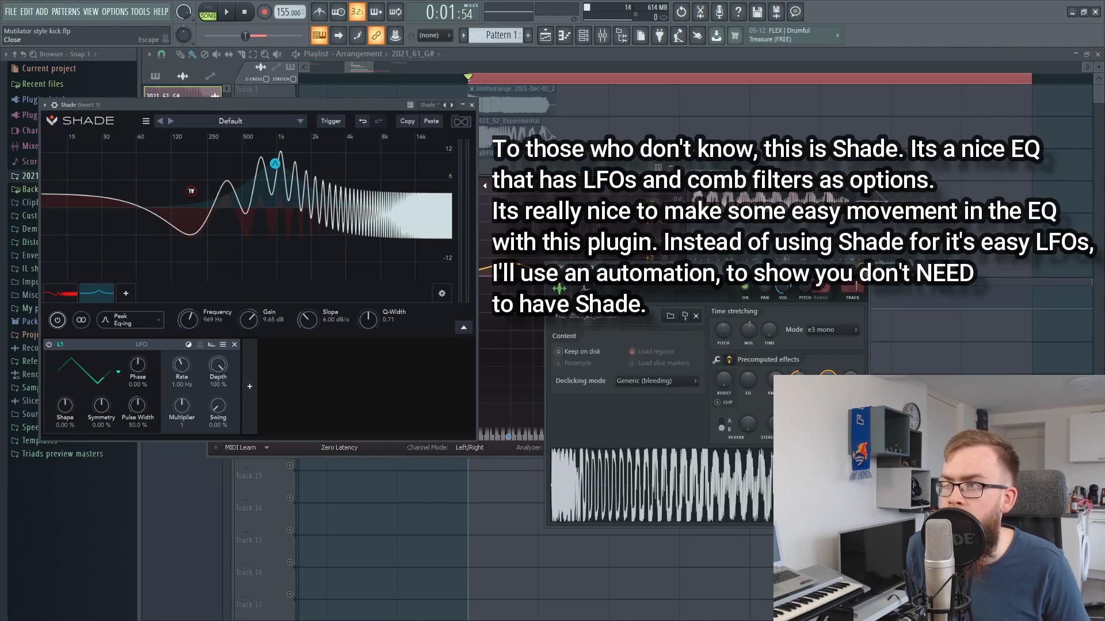
{"action": "left_click", "coordinate": [685, 170]}
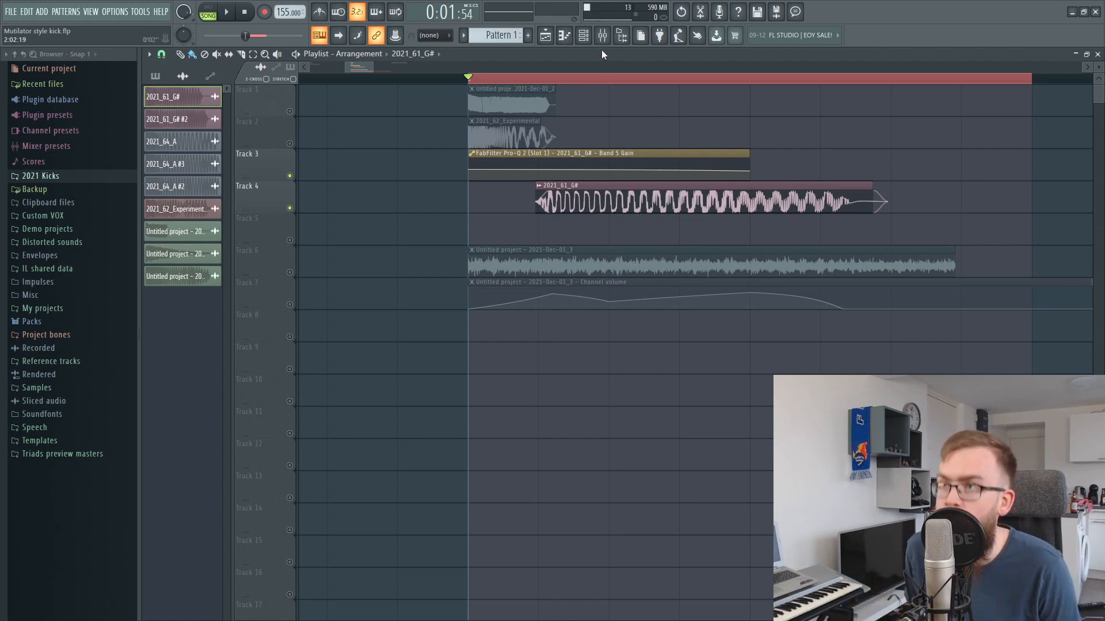
{"action": "left_click_drag", "start_coordinate": [519, 177], "coordinate": [605, 195]}
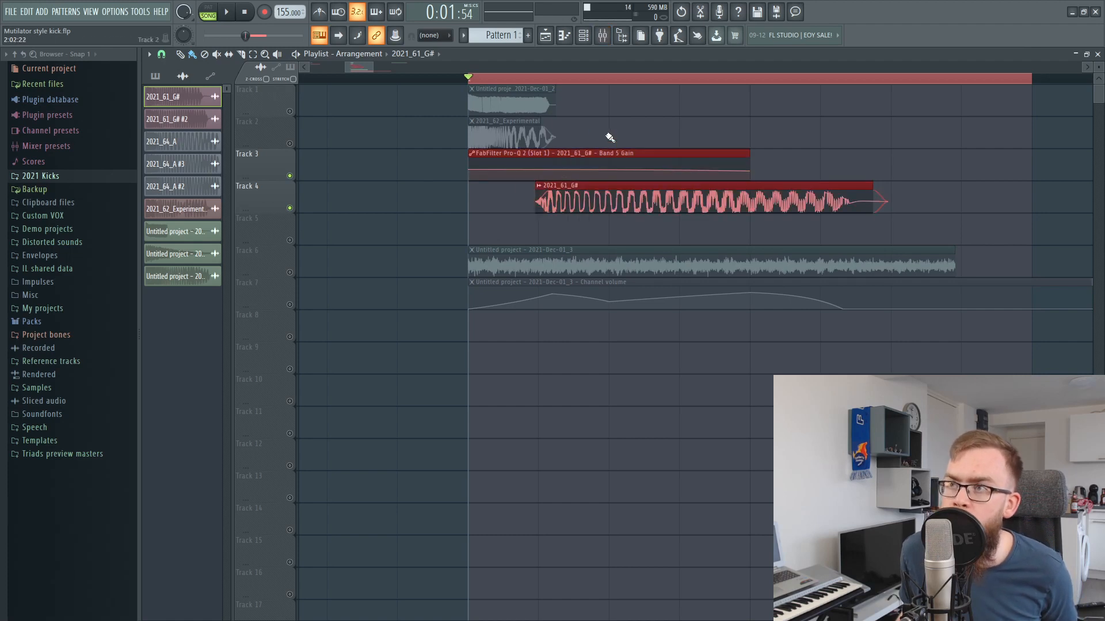
{"action": "left_click", "coordinate": [610, 138]}
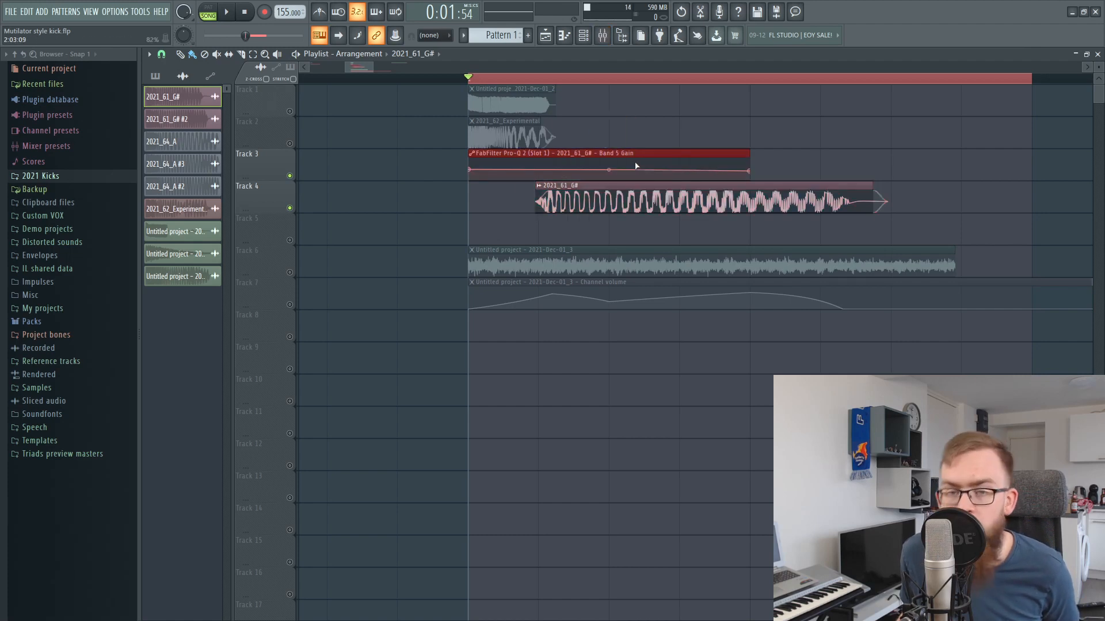
Play the tail with the first FabFilter Pro-Q 2 of 2021_61_G# open and examine the automated band near 416 Hz.
{"action": "left_click", "coordinate": [602, 35]}
{"action": "left_click", "coordinate": [1018, 92]}
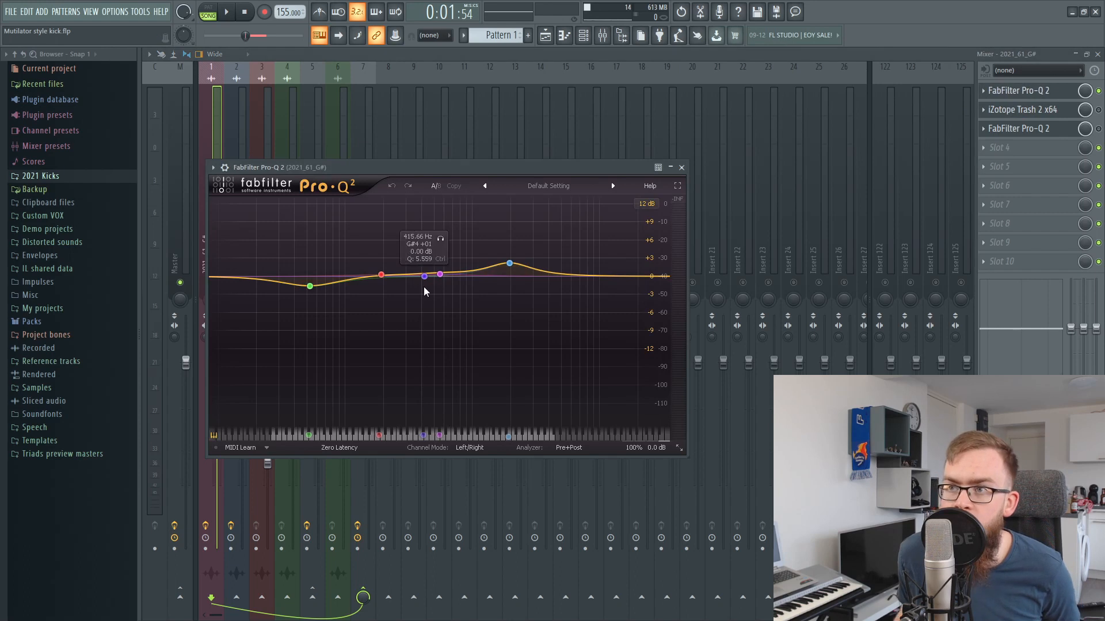
{"action": "key", "text": "space"}
{"action": "left_click_drag", "start_coordinate": [424, 277], "coordinate": [427, 290]}
{"action": "key", "text": "space"}
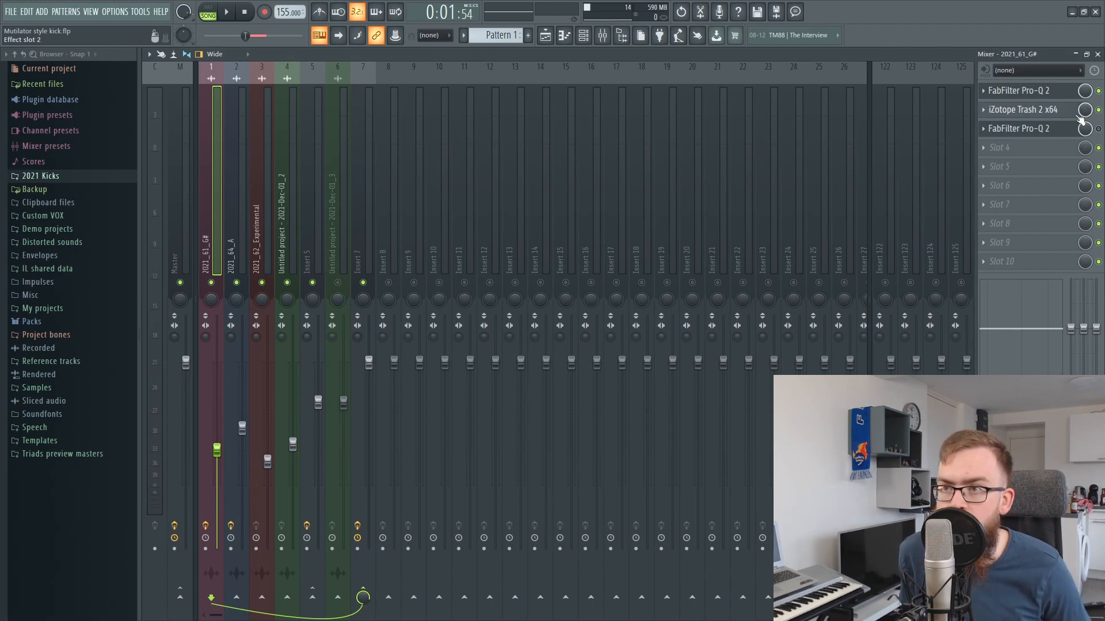
Check iZotope Trash 2 on 2021_61_G# and compare the tail with this distortion bypassed and enabled.
{"action": "left_click", "coordinate": [1023, 110]}
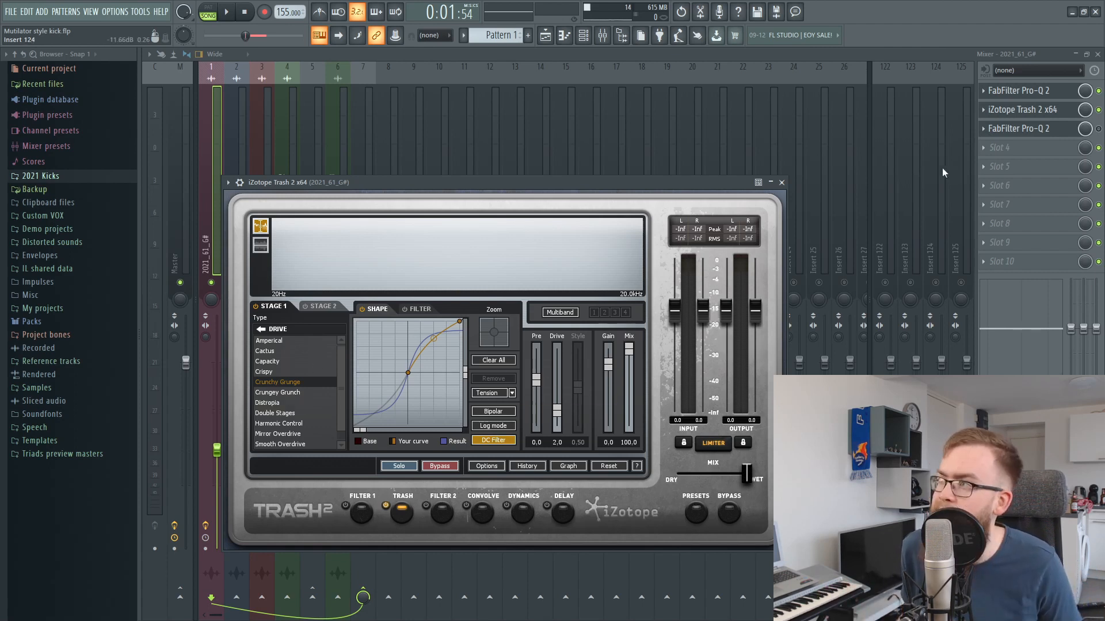
{"action": "left_click", "coordinate": [1099, 109]}
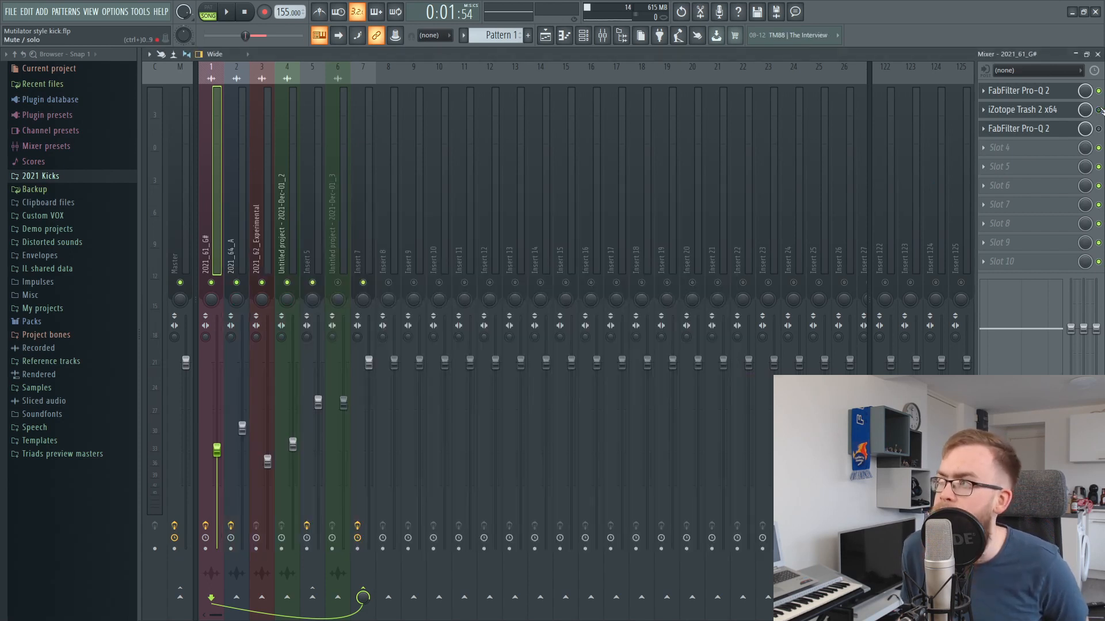
{"action": "key", "text": "space"}
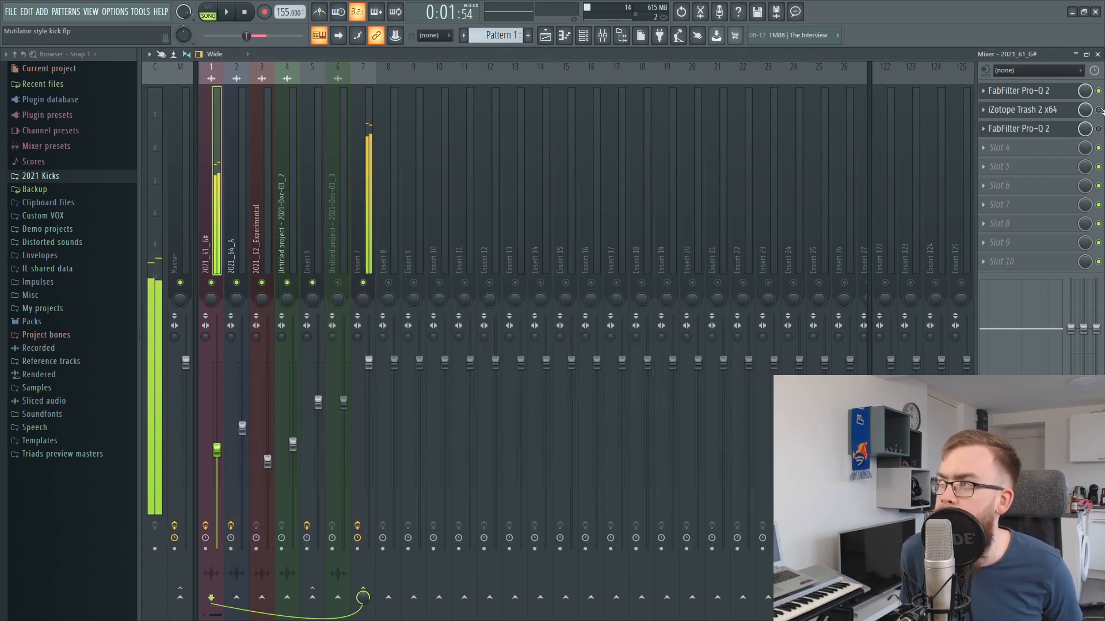
{"action": "key", "text": "space"}
{"action": "left_click", "coordinate": [1099, 109]}
{"action": "key", "text": "space"}
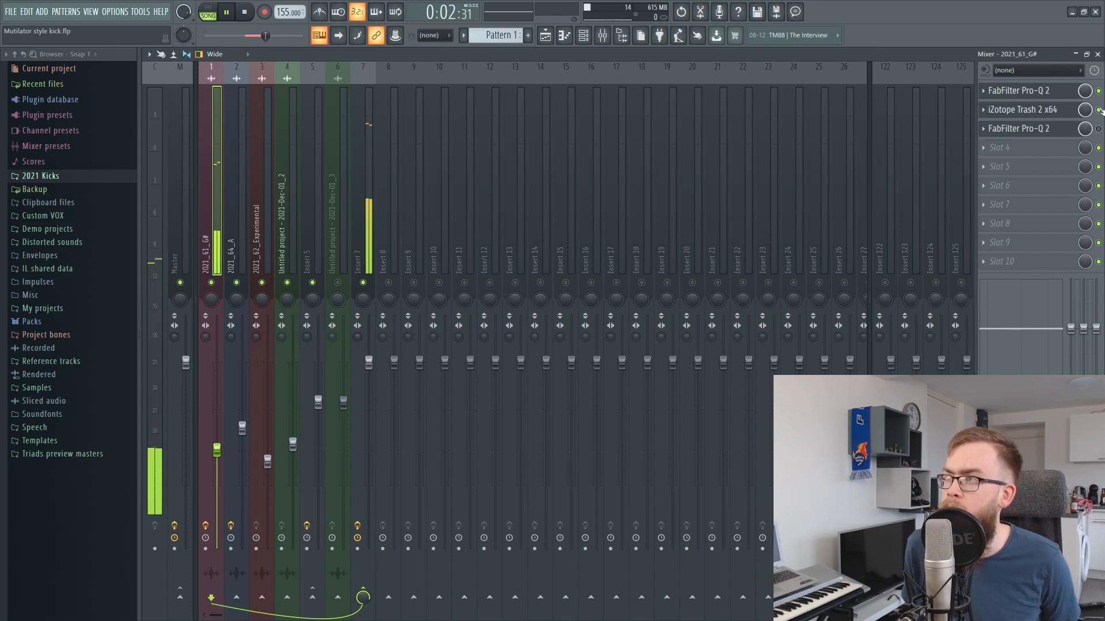
{"action": "key", "text": "space"}
Enable the second FabFilter Pro-Q 2 on 2021_61_G# and play the tail with its EQ curve open.
{"action": "left_click", "coordinate": [1018, 129]}
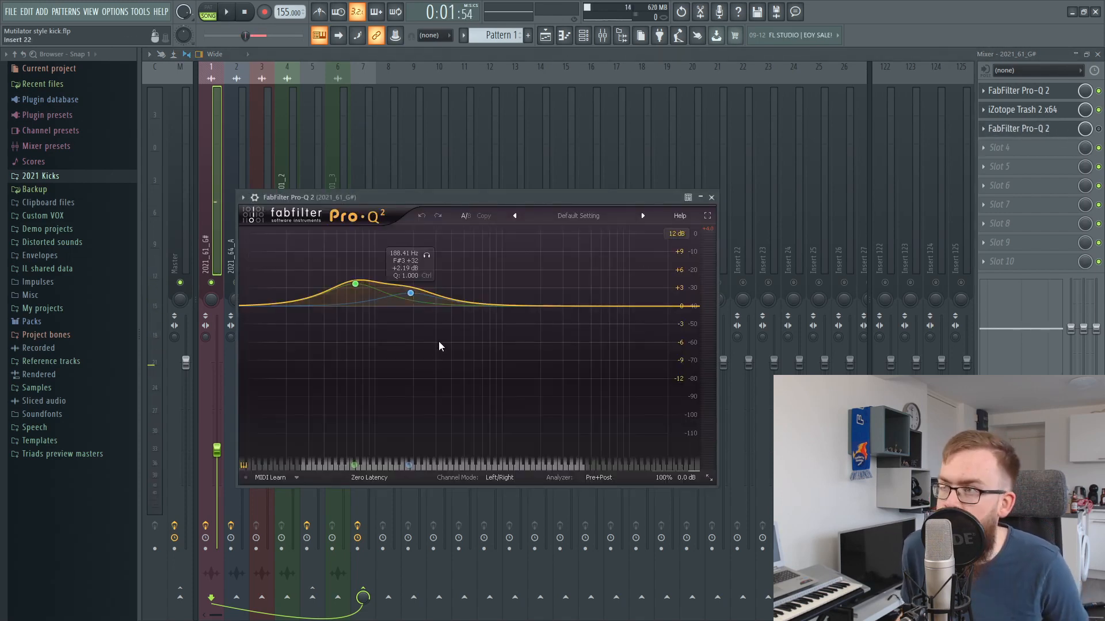
{"action": "left_click", "coordinate": [992, 129]}
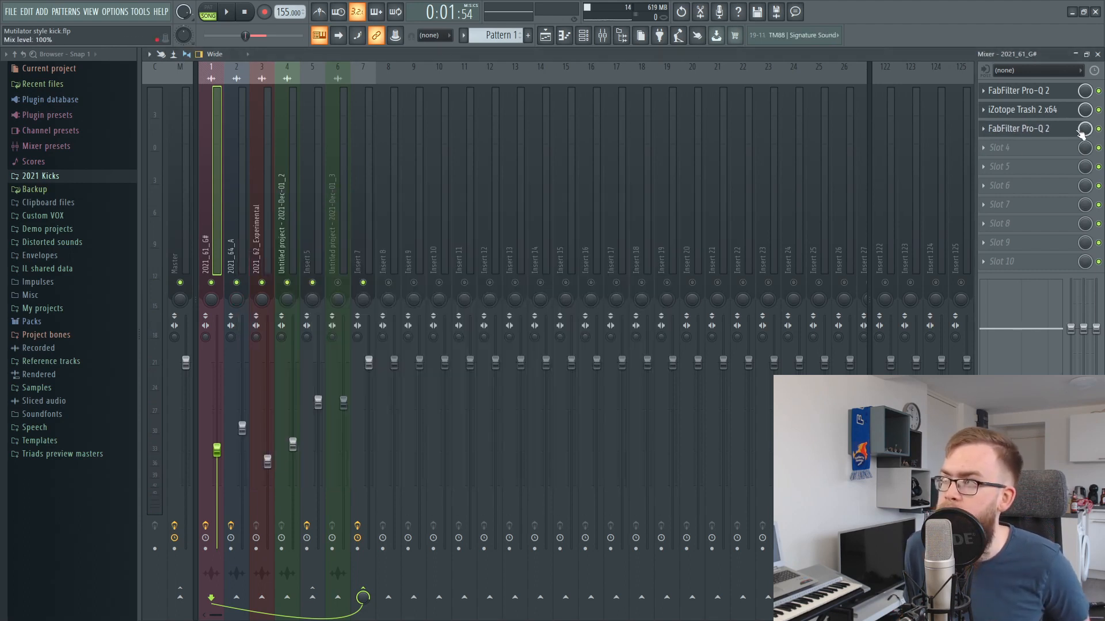
{"action": "left_click", "coordinate": [992, 129]}
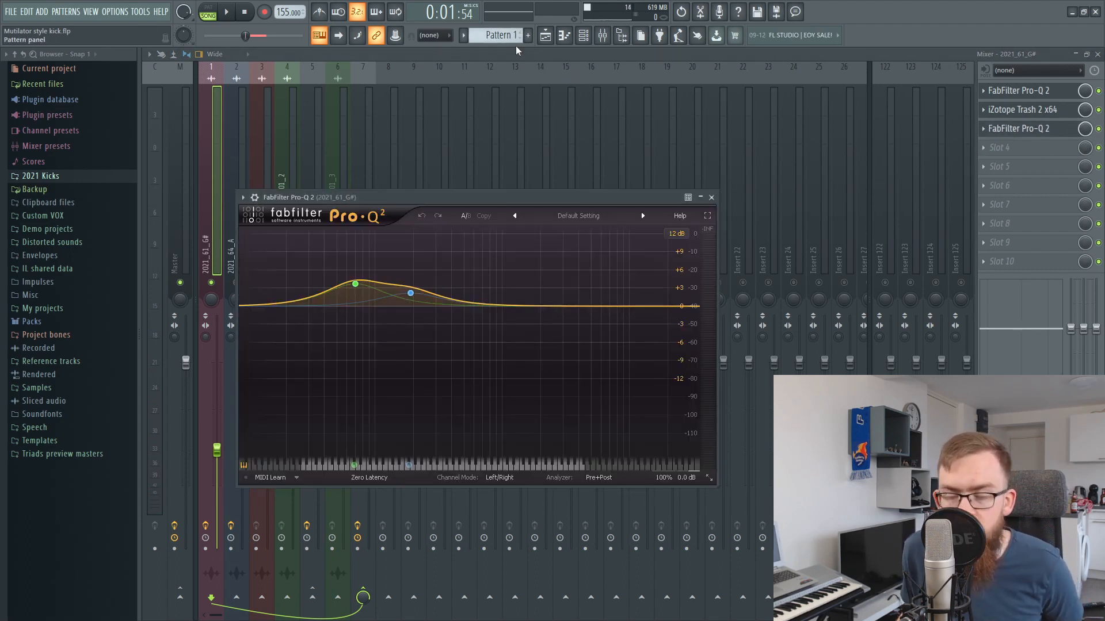
{"action": "key", "text": "space"}
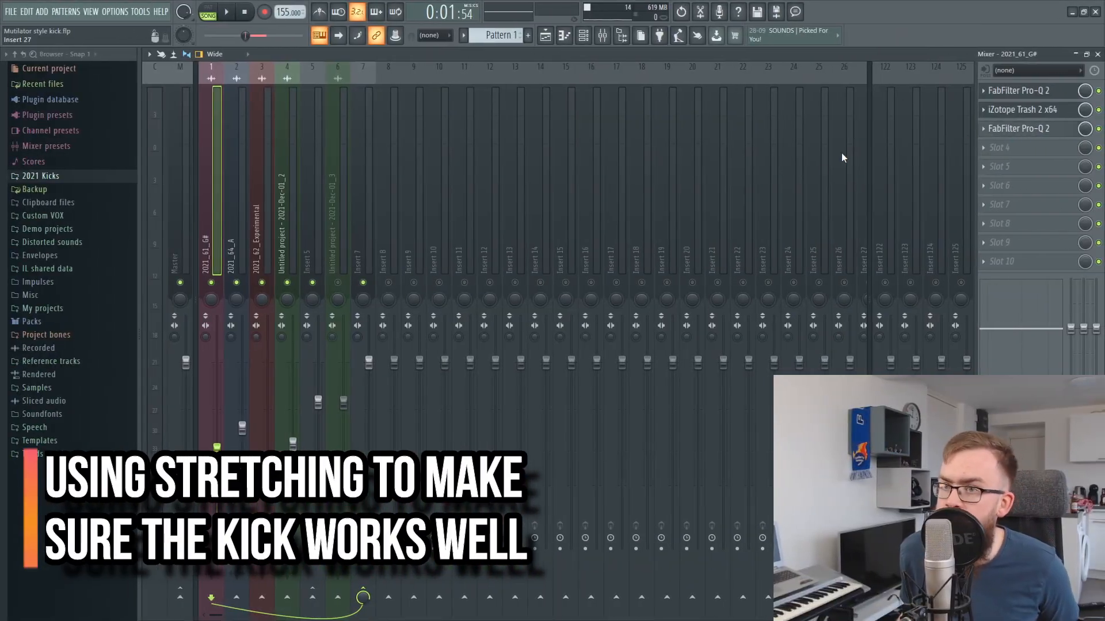
Unmute Tracks 1 to 3 in the playlist, shorten the loop to the Track 3 automation clip and play the layered kick.
{"action": "left_click", "coordinate": [1098, 53]}
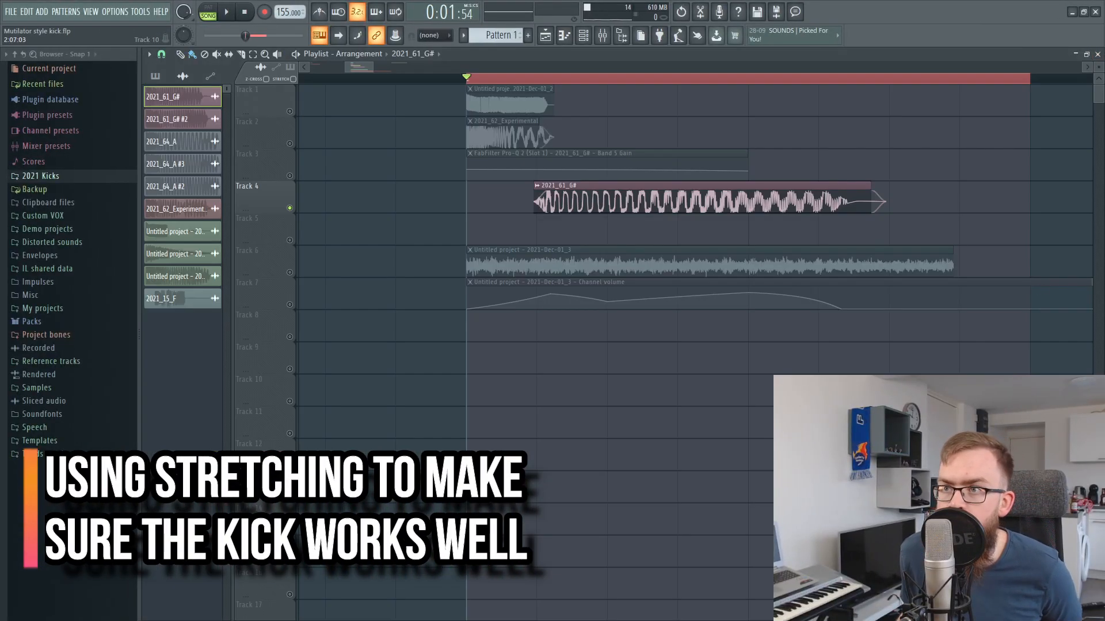
{"action": "left_click", "coordinate": [289, 175]}
{"action": "left_click", "coordinate": [290, 143]}
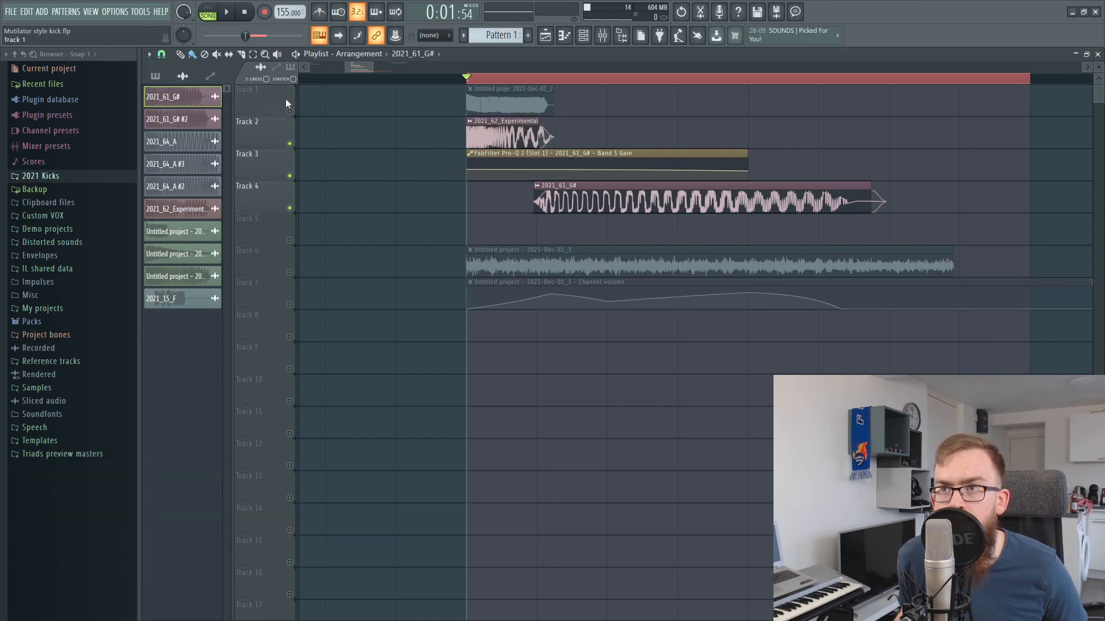
{"action": "left_click", "coordinate": [289, 112]}
{"action": "left_click_drag", "start_coordinate": [469, 82], "coordinate": [750, 108]}
{"action": "left_click", "coordinate": [759, 281], "text": "ctrl"}
{"action": "key", "text": "space"}
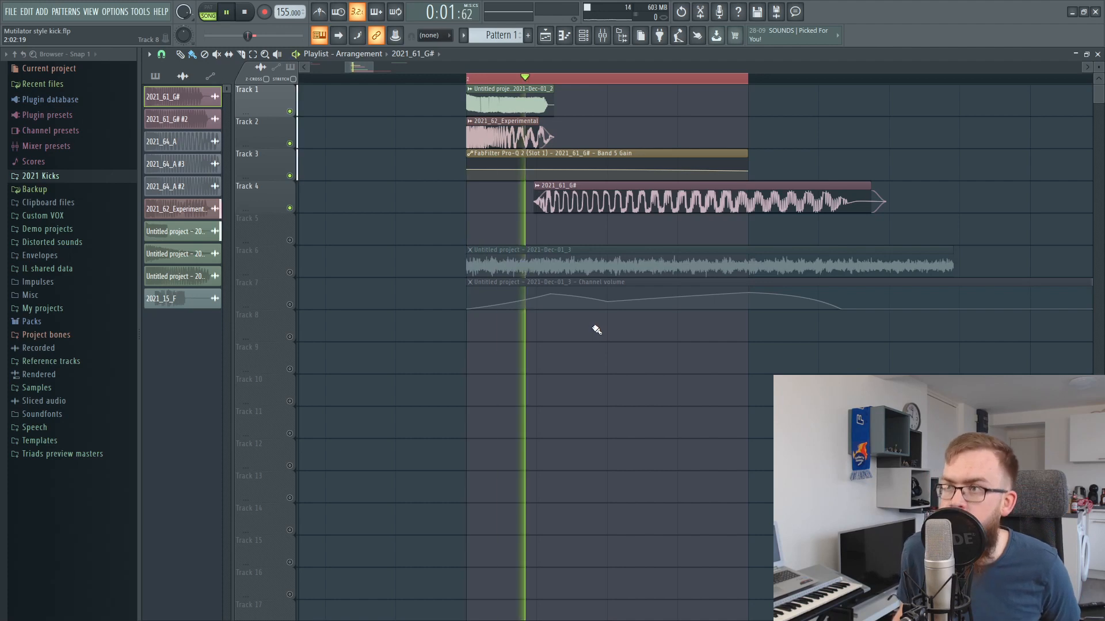
{"action": "key", "text": "space"}
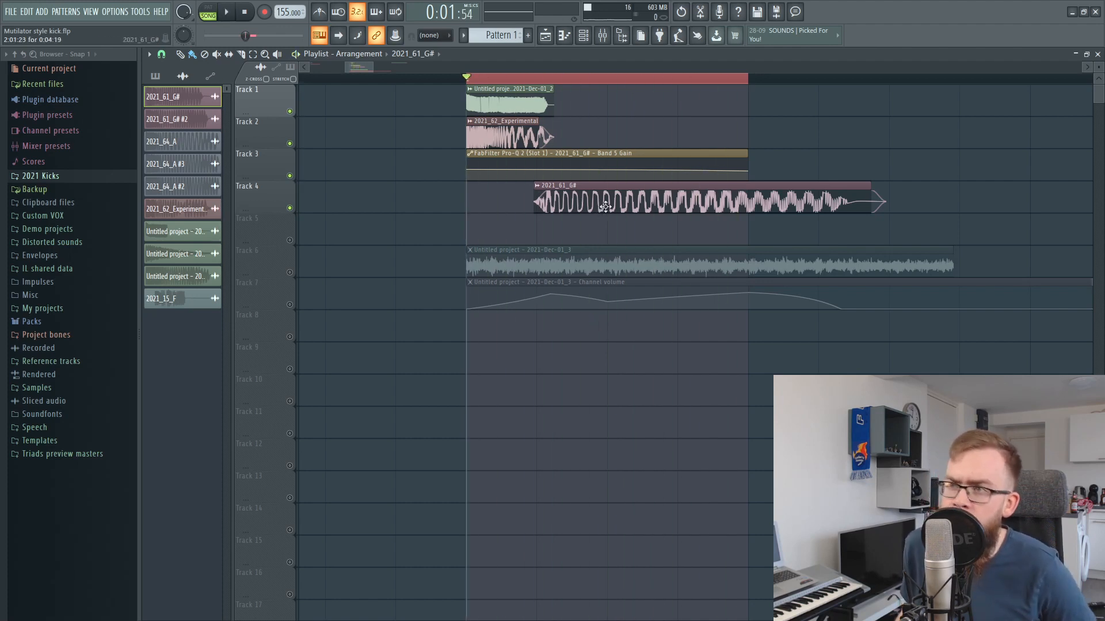
Reset the time stretch multiplier of the 2021_61_G# sample to 100% and play the kick.
{"action": "double_click", "coordinate": [581, 200]}
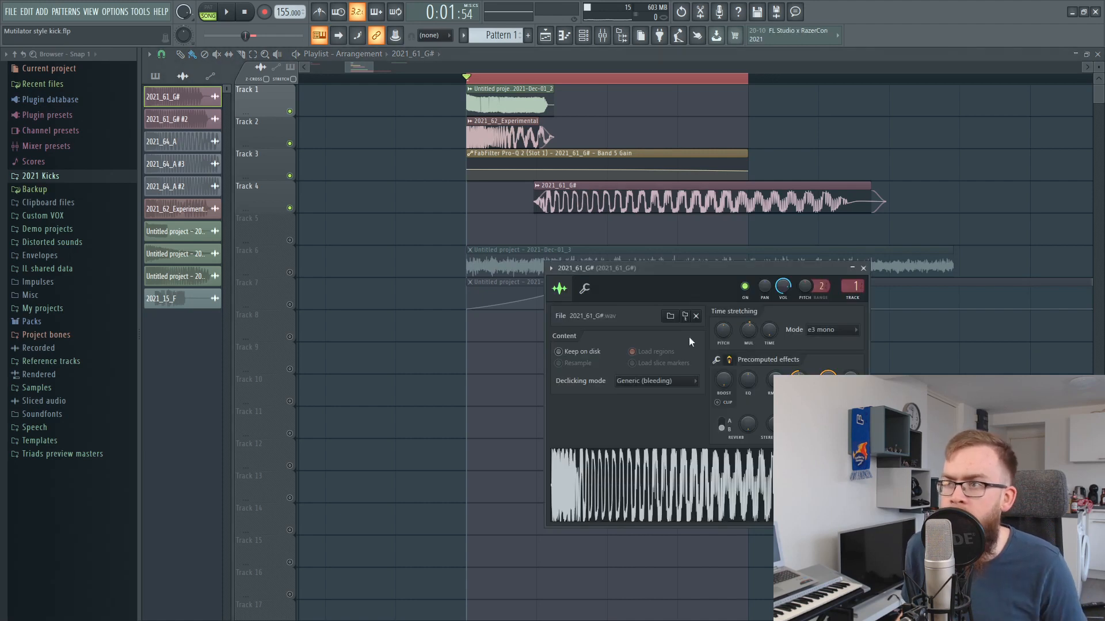
{"action": "right_click", "coordinate": [749, 340]}
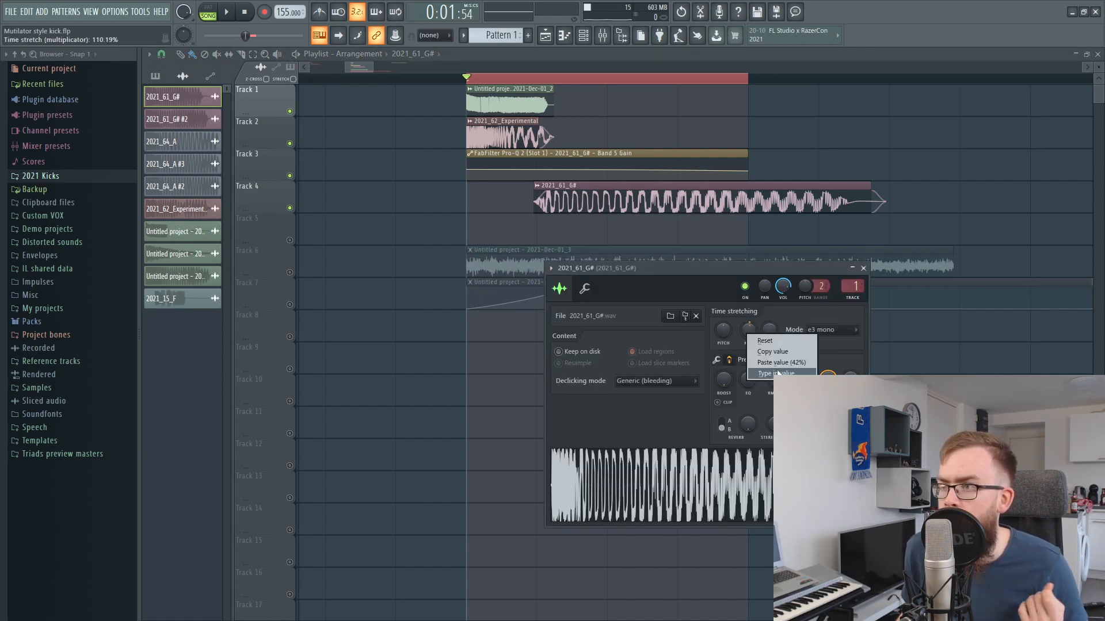
{"action": "right_click", "coordinate": [748, 330]}
{"action": "left_click", "coordinate": [771, 337]}
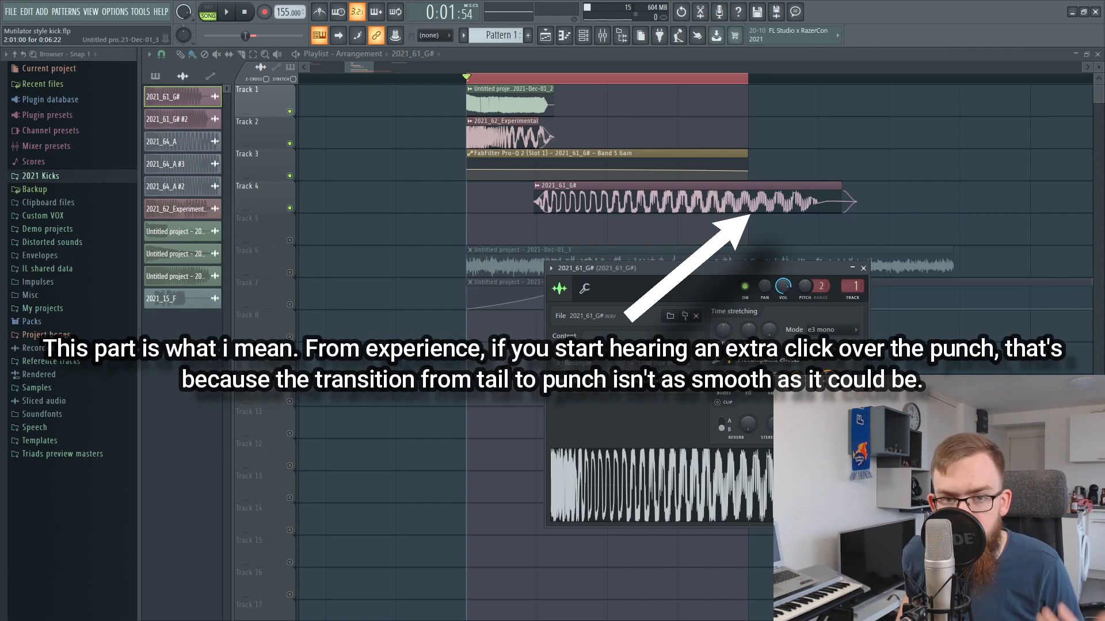
{"action": "key", "text": "space"}
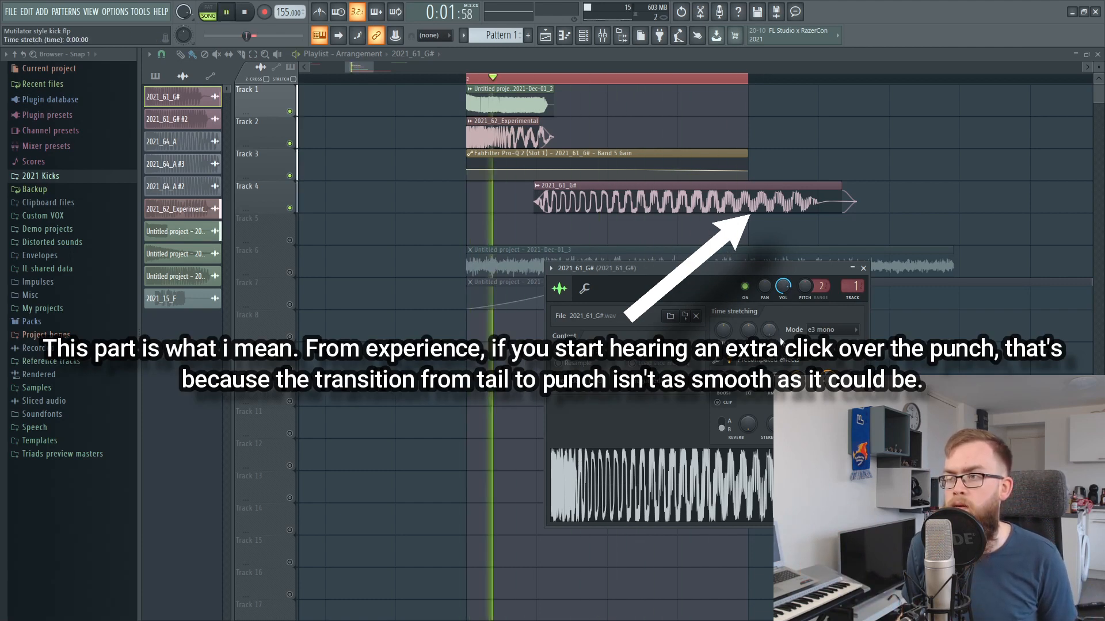
{"action": "key", "text": "space"}
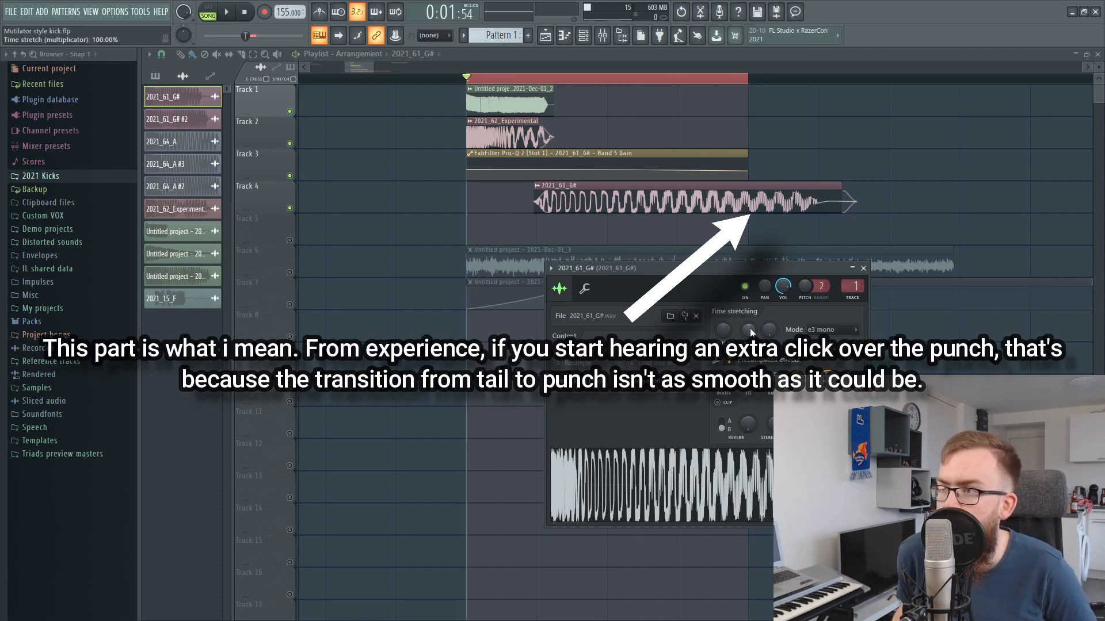
Compare the kick with the 2021_61_G# time stretch multiplier at 110.19% and reset to 100%.
{"action": "right_click", "coordinate": [748, 333]}
{"action": "left_click", "coordinate": [780, 360]}
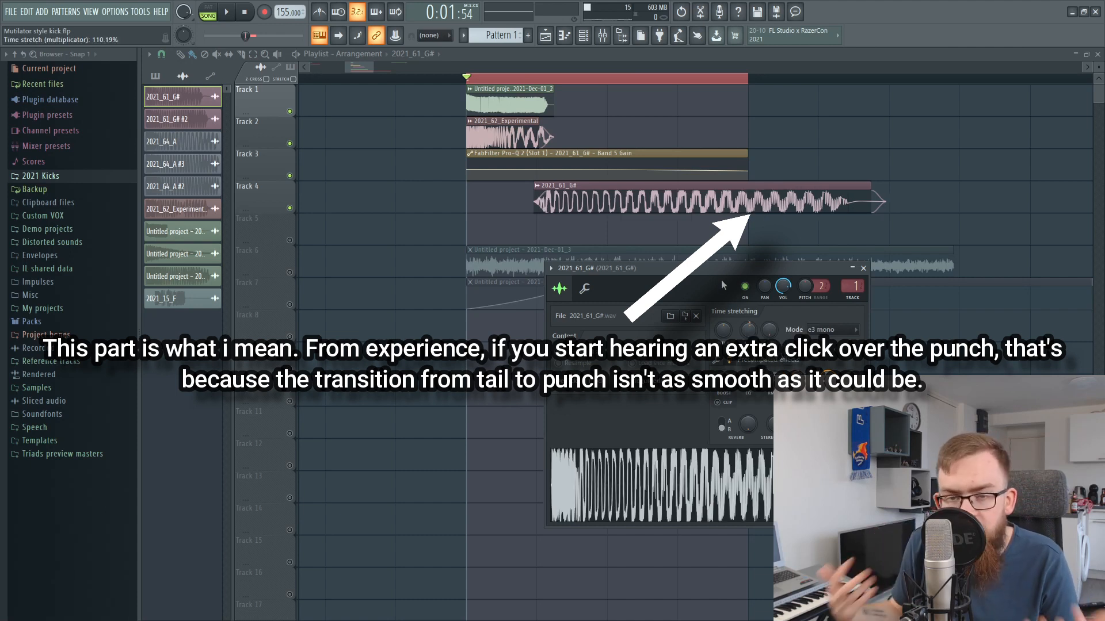
{"action": "key", "text": "space"}
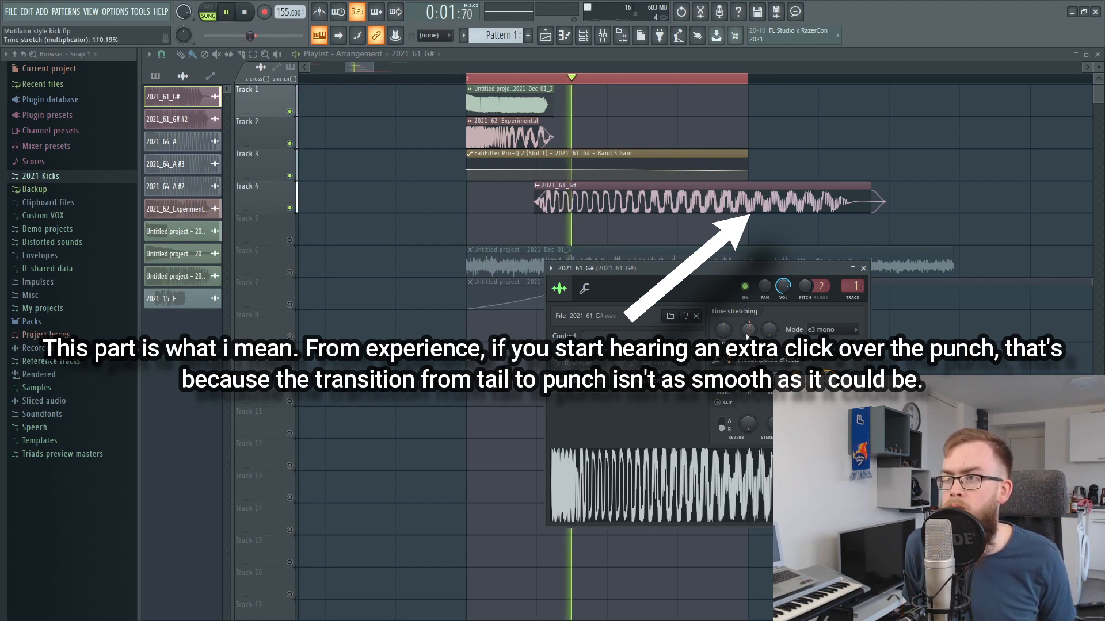
{"action": "right_click", "coordinate": [747, 332]}
{"action": "left_click", "coordinate": [757, 340]}
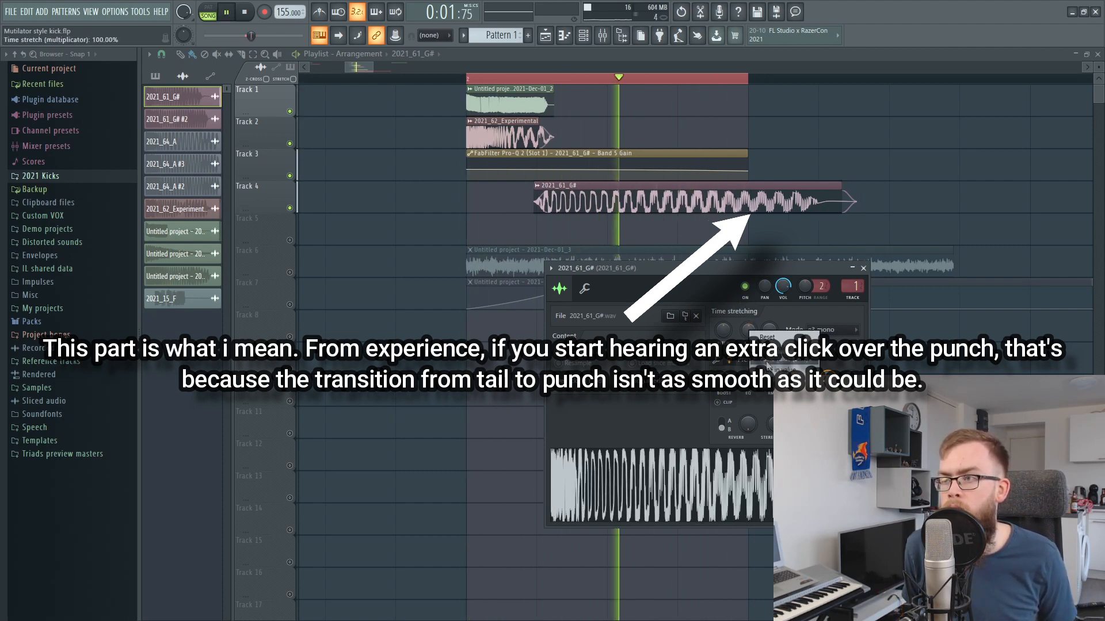
{"action": "key", "text": "space"}
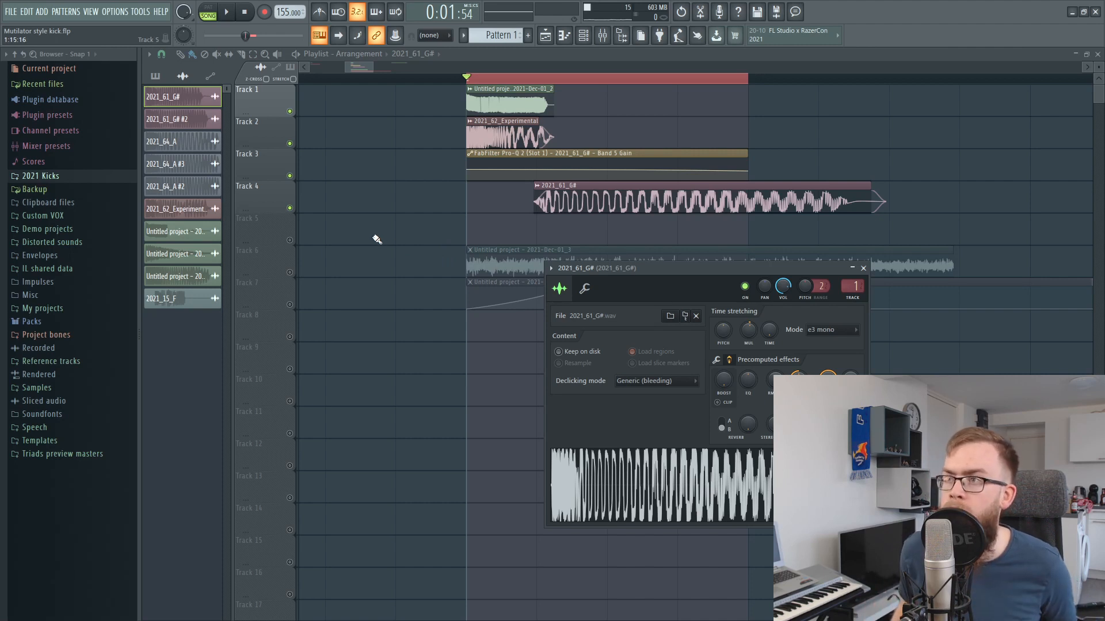
Point out the tail on Track 4 and the layers on Tracks 6 and 7, and select the clips on Tracks 1 and 2.
{"action": "left_click_drag", "start_coordinate": [698, 208], "coordinate": [760, 210]}
{"action": "left_click_drag", "start_coordinate": [509, 168], "coordinate": [496, 100]}
{"action": "left_click", "coordinate": [449, 206], "text": "ctrl"}
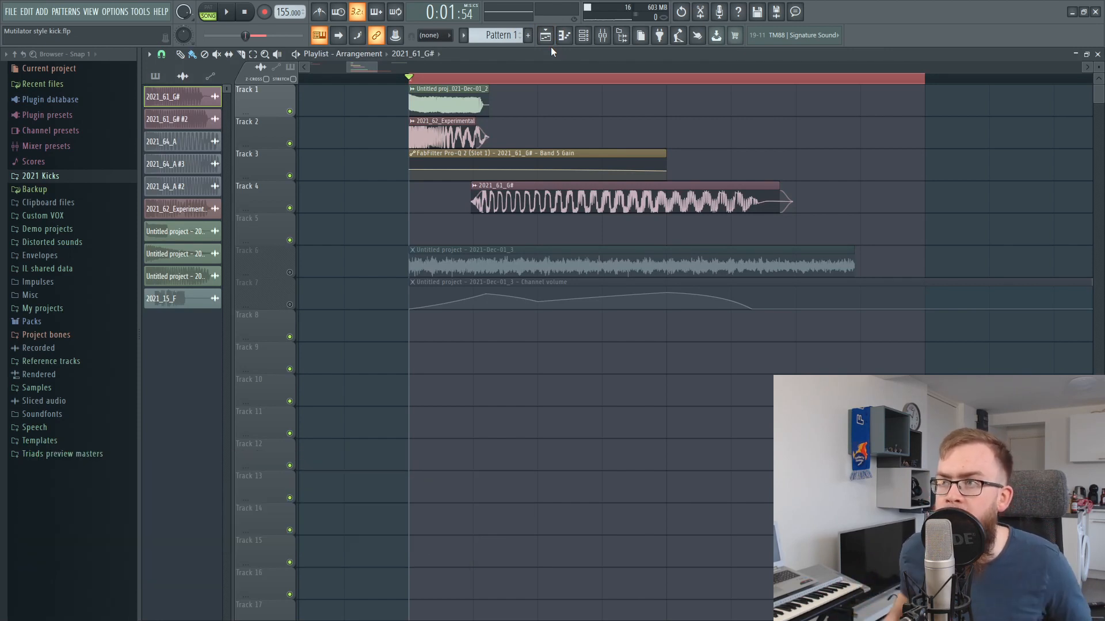
{"action": "left_click", "coordinate": [654, 191]}
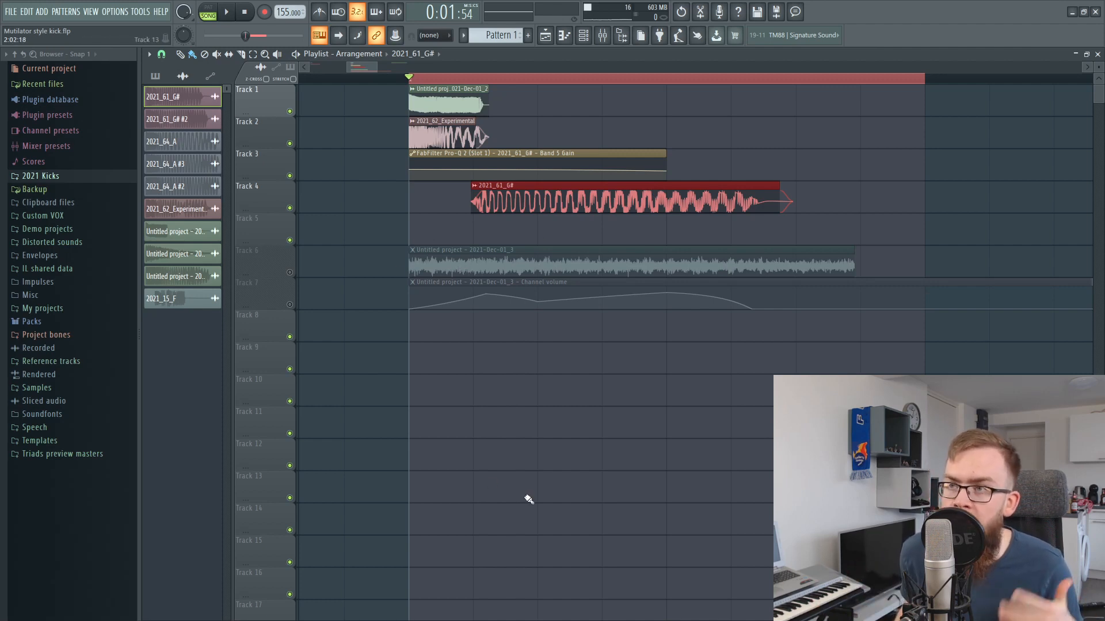
{"action": "left_click_drag", "start_coordinate": [406, 247], "coordinate": [578, 309]}
{"action": "left_click", "coordinate": [374, 195], "text": "ctrl"}
{"action": "left_click_drag", "start_coordinate": [404, 132], "coordinate": [453, 93]}
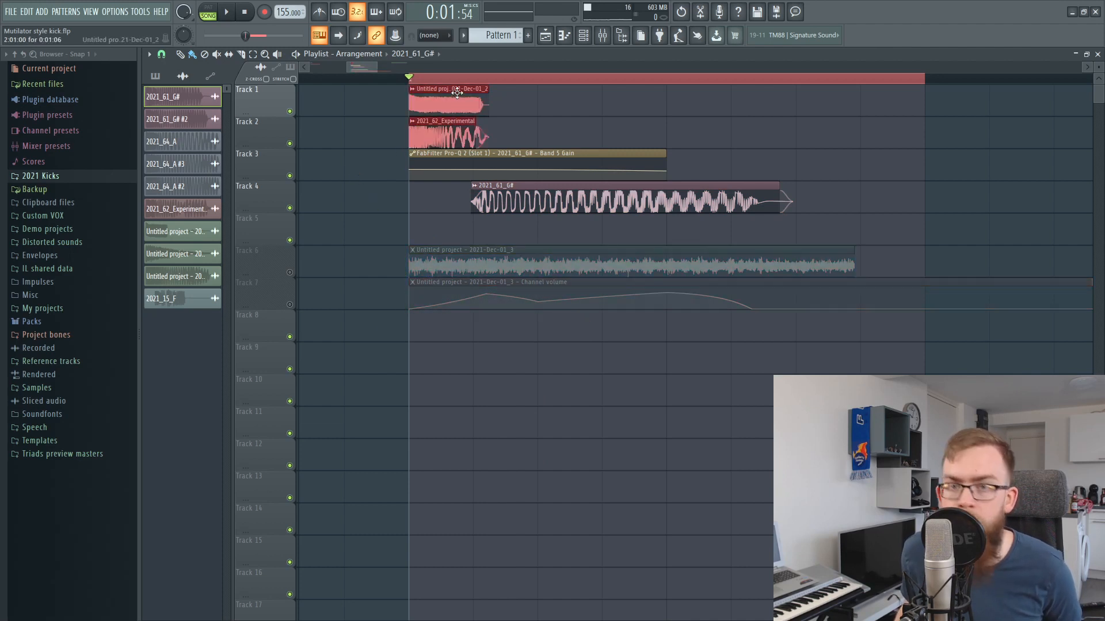
Record the playing kick into Edison on the Master track and select the fading end of the recording.
{"action": "left_click", "coordinate": [604, 36]}
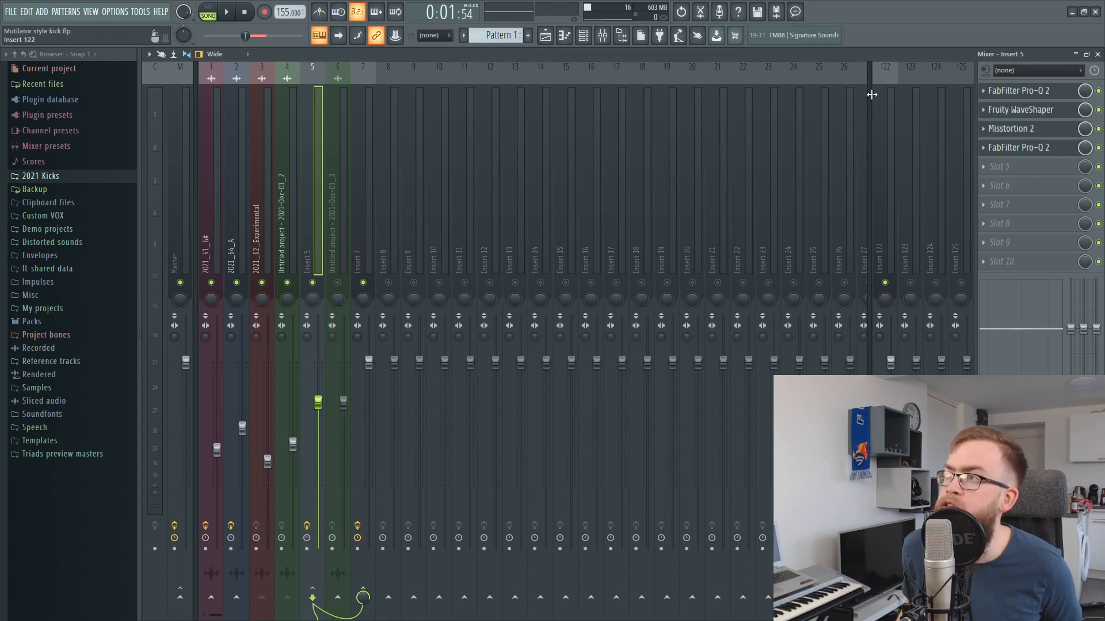
{"action": "left_click", "coordinate": [700, 12]}
{"action": "key", "text": "Delete"}
{"action": "left_click", "coordinate": [276, 158]}
{"action": "left_click", "coordinate": [228, 12]}
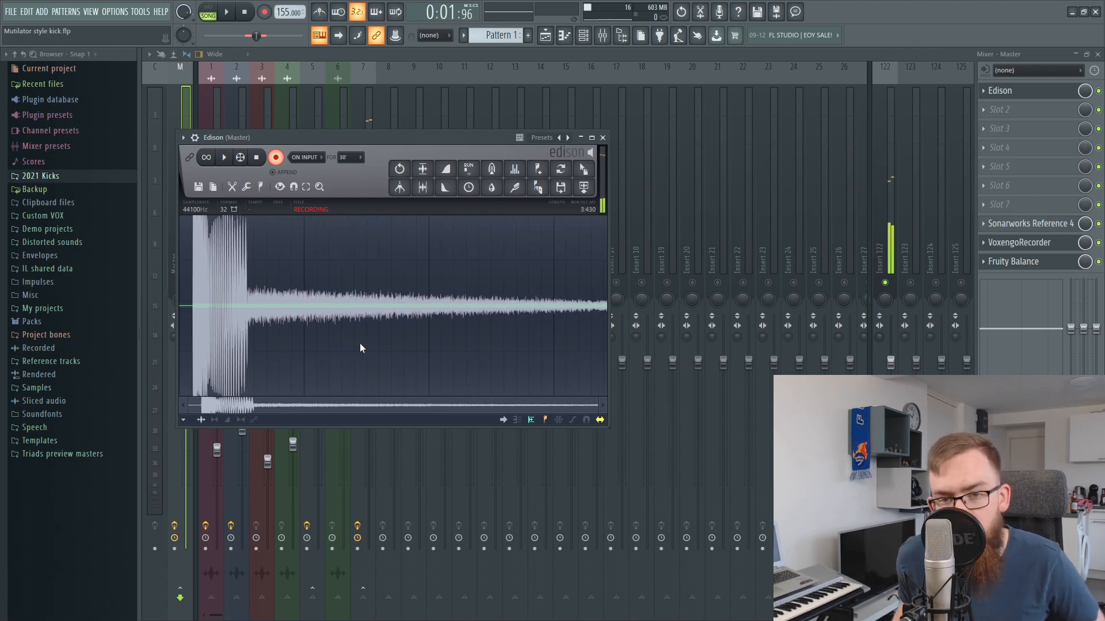
{"action": "double_click", "coordinate": [312, 330]}
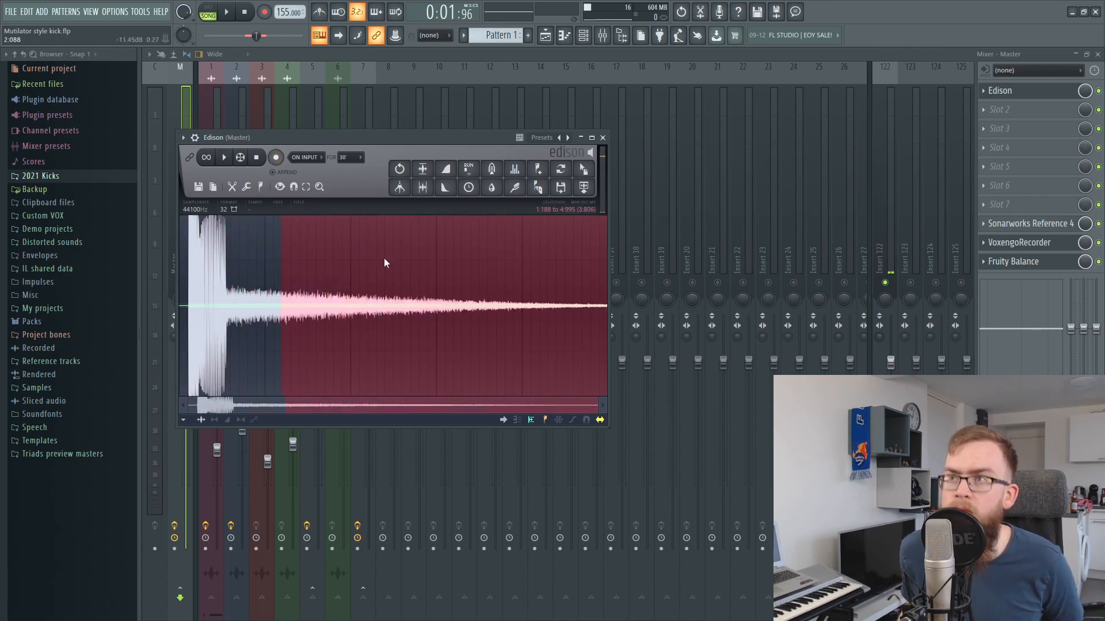
Solo Track 6 together with Track 7 in the playlist and select the channel volume automation clip on Track 7.
{"action": "left_click", "coordinate": [544, 35]}
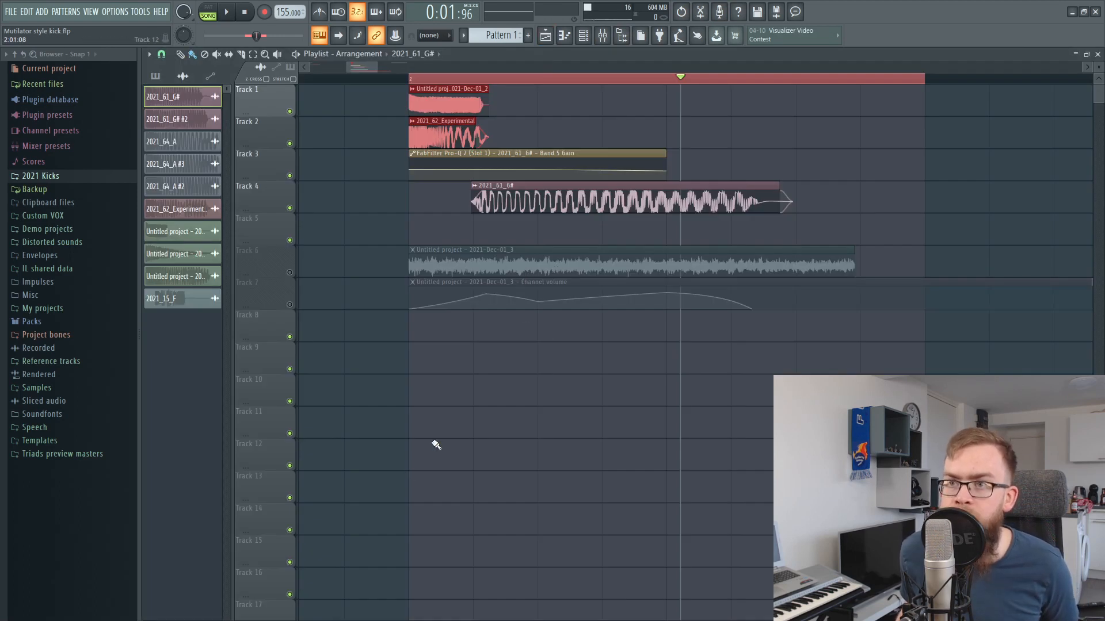
{"action": "right_click", "coordinate": [290, 273]}
{"action": "left_click", "coordinate": [289, 304]}
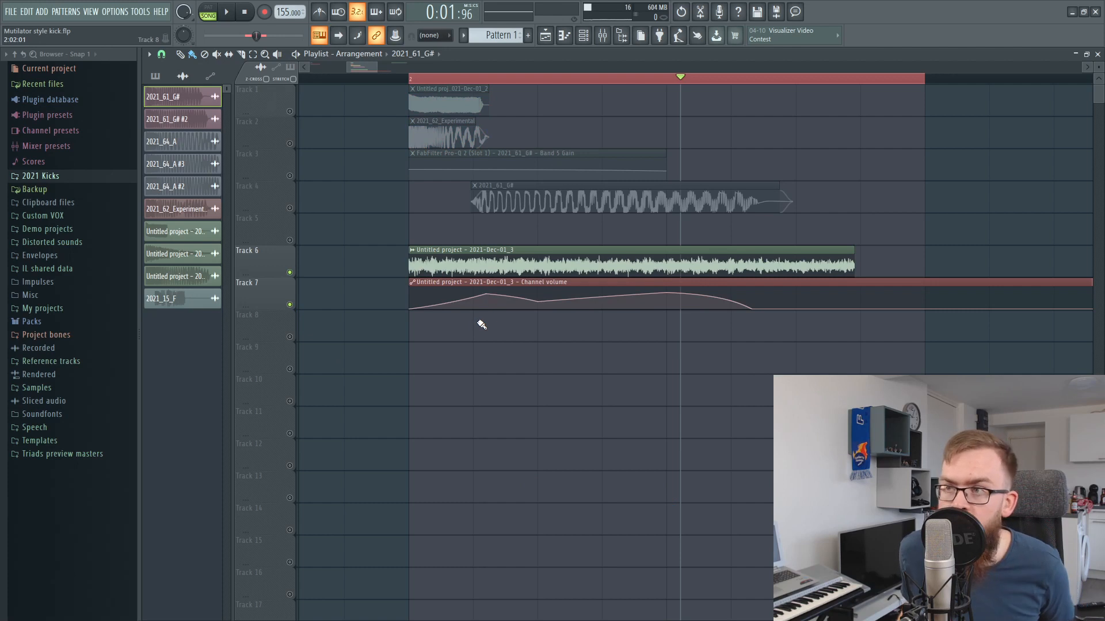
{"action": "left_click_drag", "start_coordinate": [432, 340], "coordinate": [552, 285]}
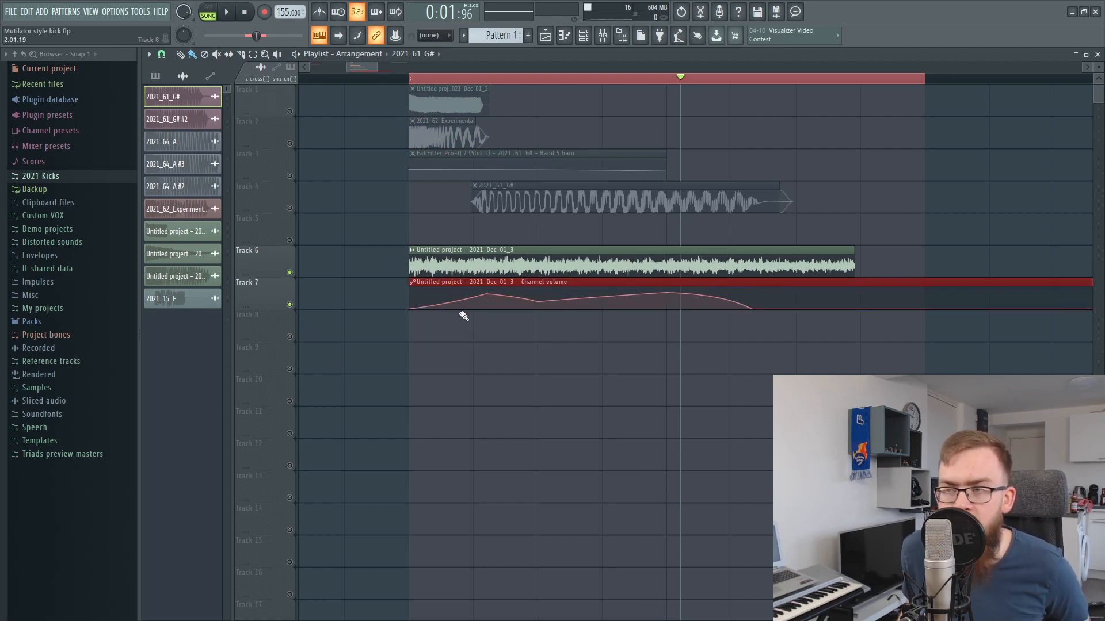
Unmute the remaining tracks, set the loop to the Track 3 automation clip and play the full kick.
{"action": "left_click", "coordinate": [466, 155]}
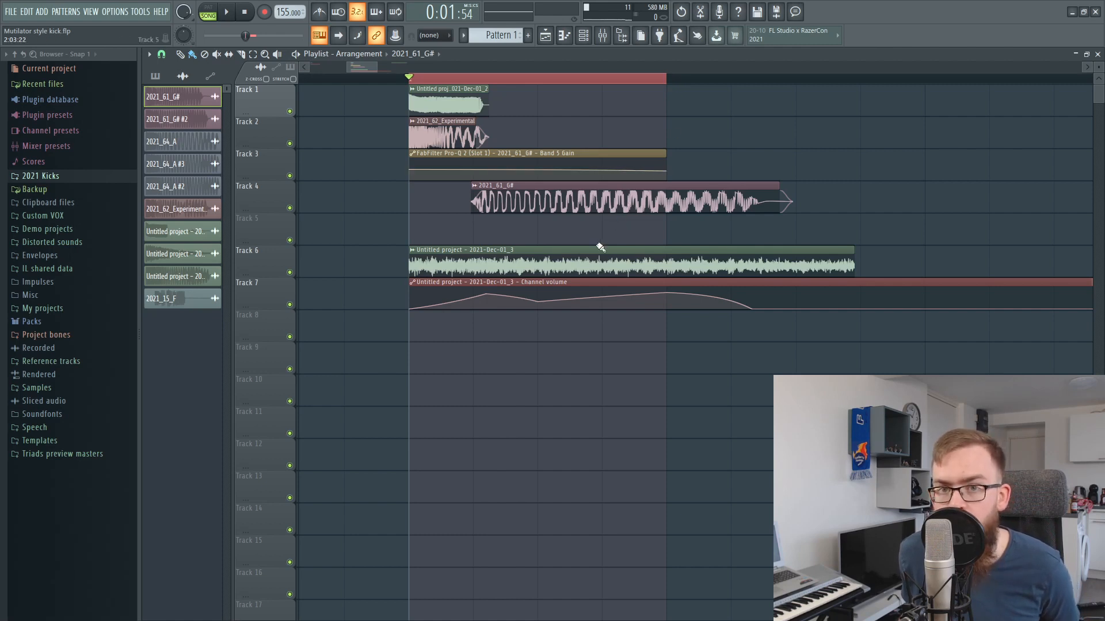
{"action": "key", "text": "space"}
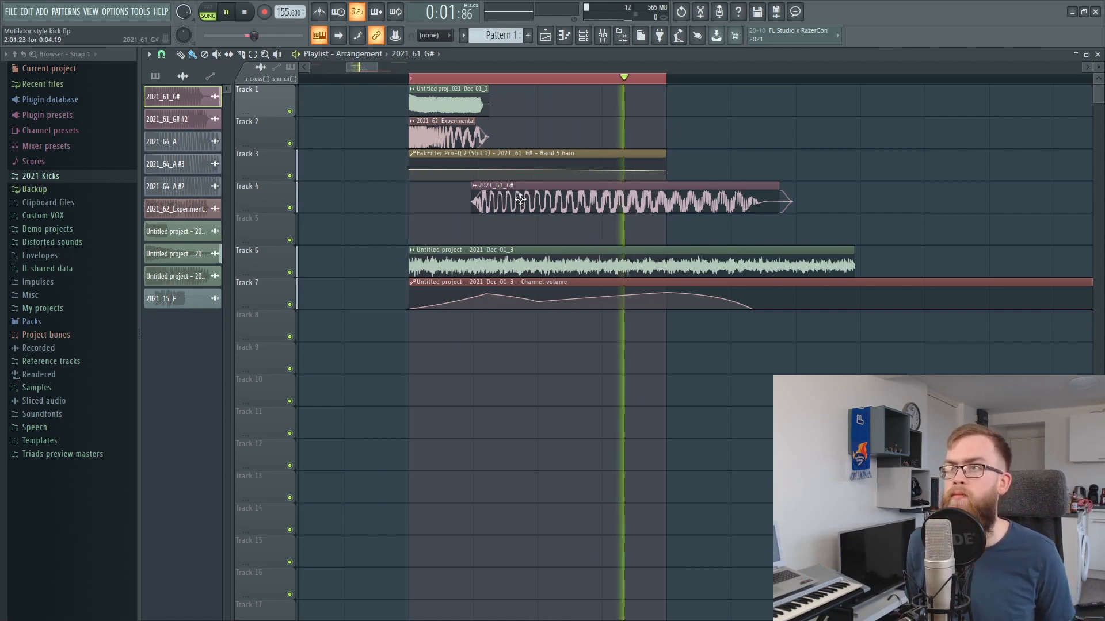
{"action": "key", "text": "space"}
Enable FabFilter Pro-Q 2 and FabFilter Pro-L on Insert 7 and play the kick with the Pro-L window open.
{"action": "left_click", "coordinate": [602, 38]}
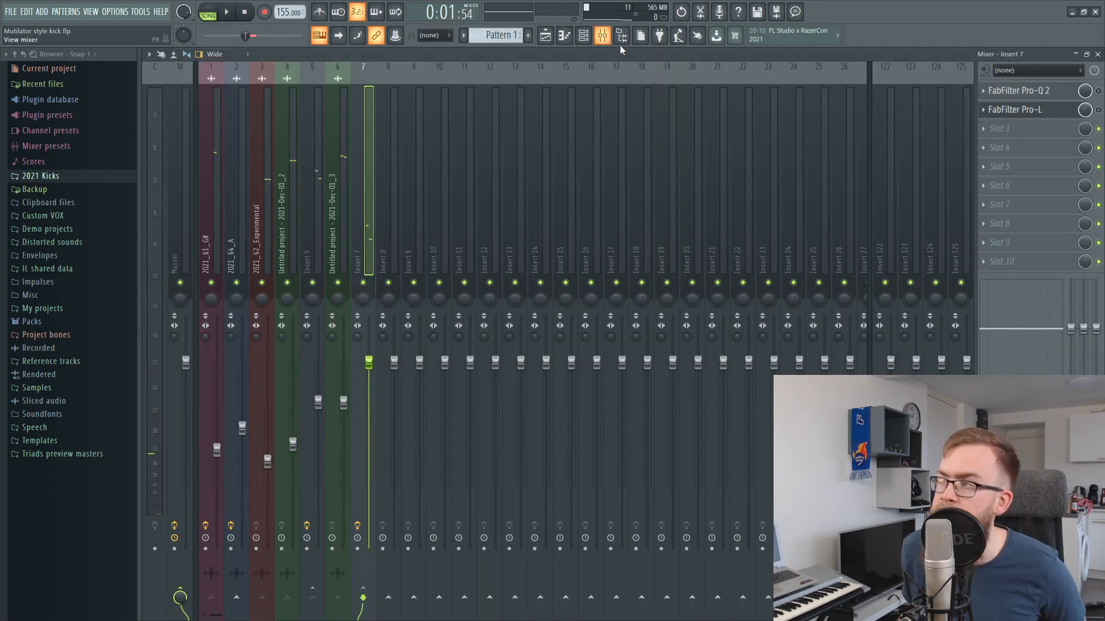
{"action": "left_click", "coordinate": [1063, 93]}
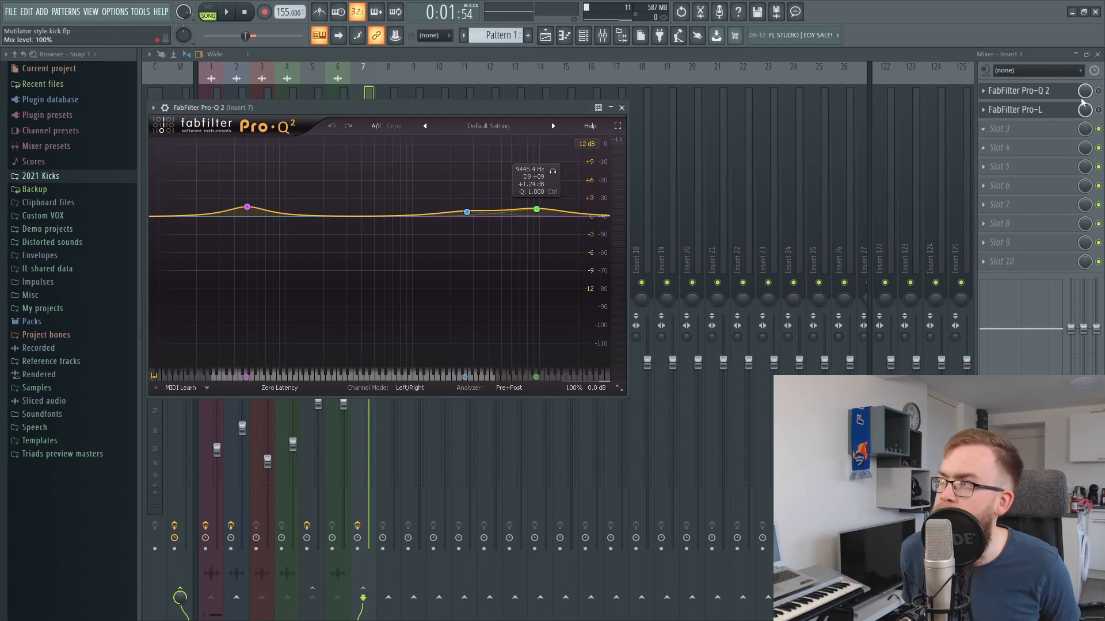
{"action": "left_click", "coordinate": [1019, 90]}
{"action": "left_click", "coordinate": [1013, 109]}
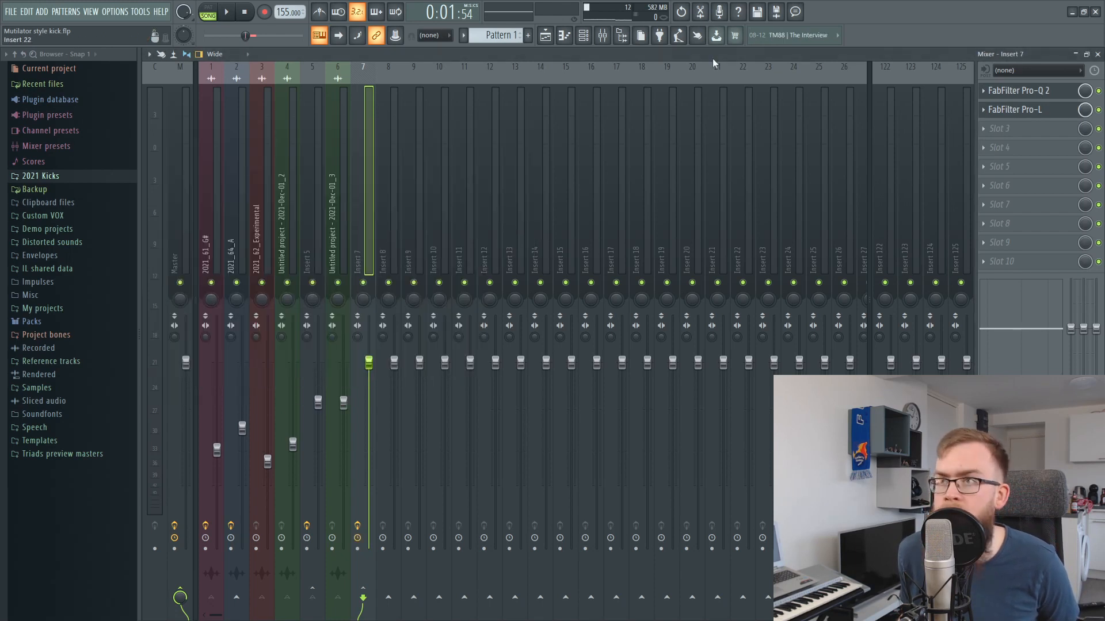
{"action": "left_click", "coordinate": [1015, 109]}
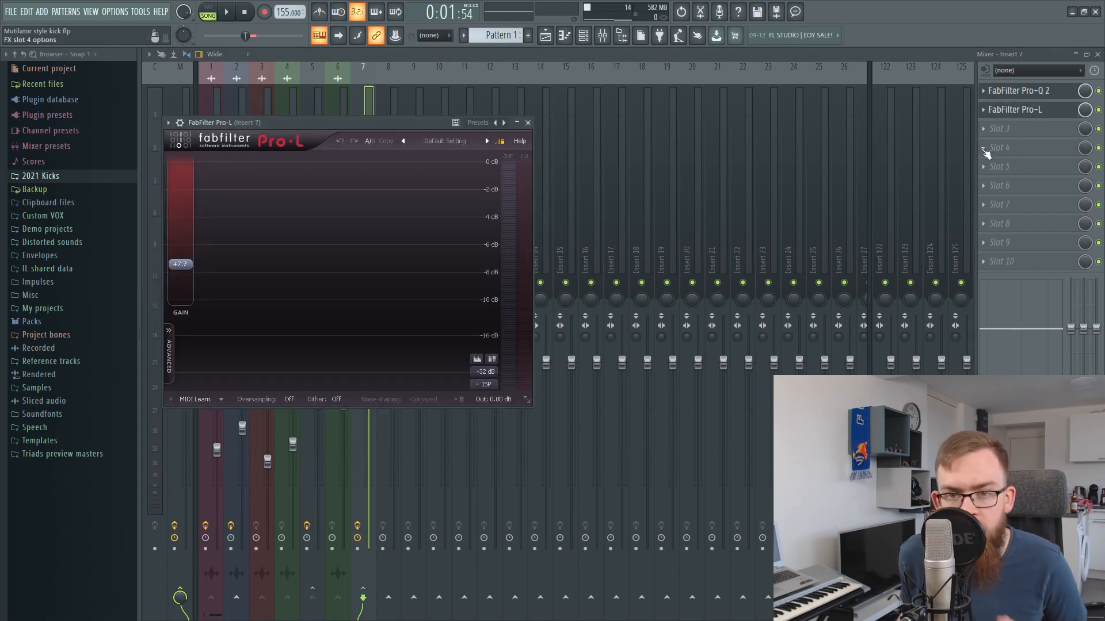
{"action": "key", "text": "space"}
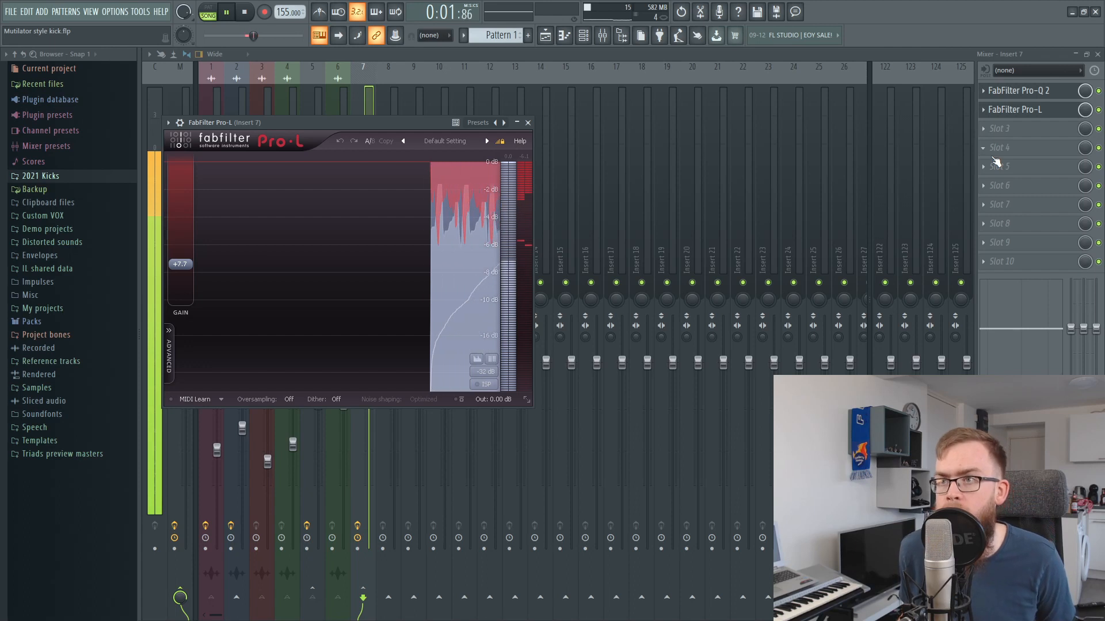